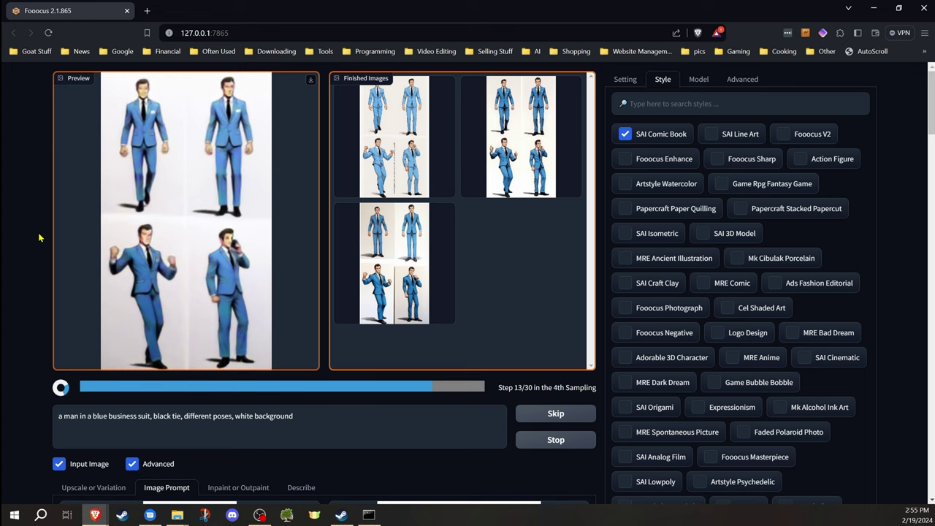
View the second finished blue-suit pose sheet full-screen, then close the lightbox.
click(495, 173)
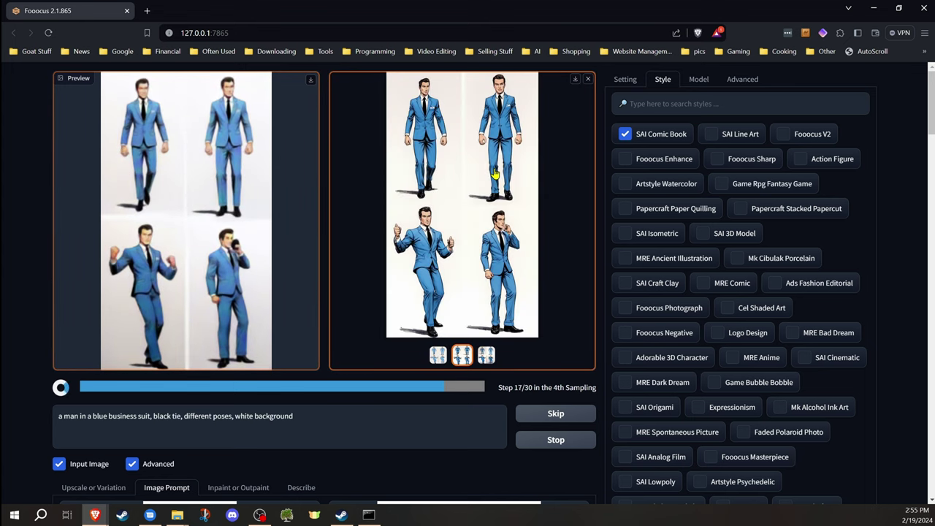
click(495, 174)
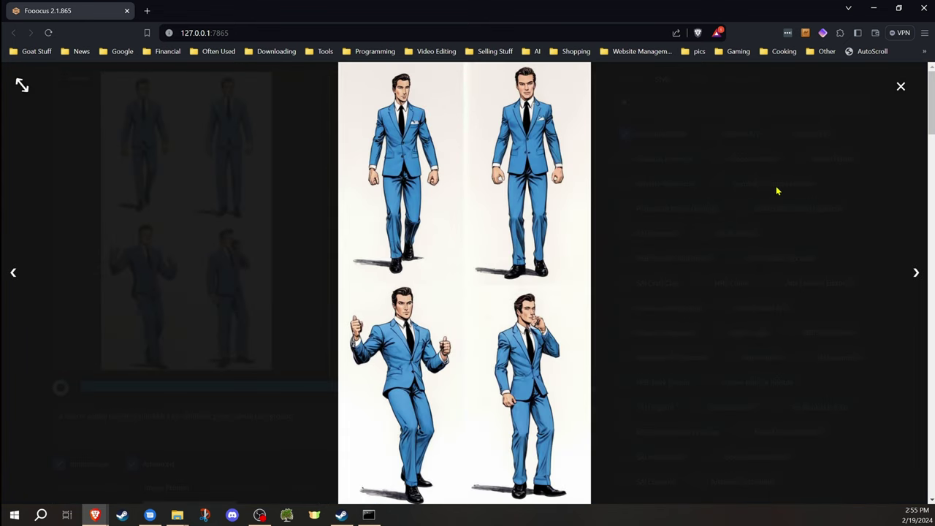
click(900, 87)
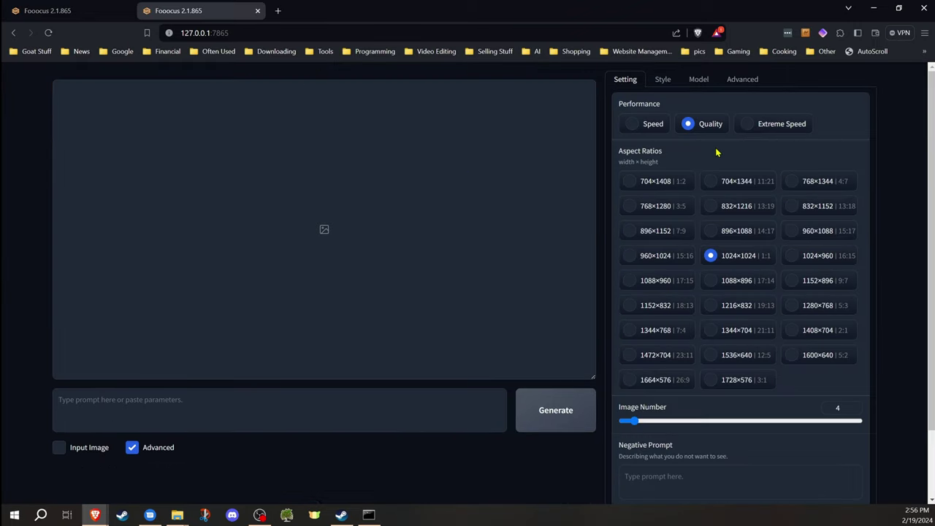
Set the second Fooocus page's performance to Speed.
click(652, 128)
click(84, 9)
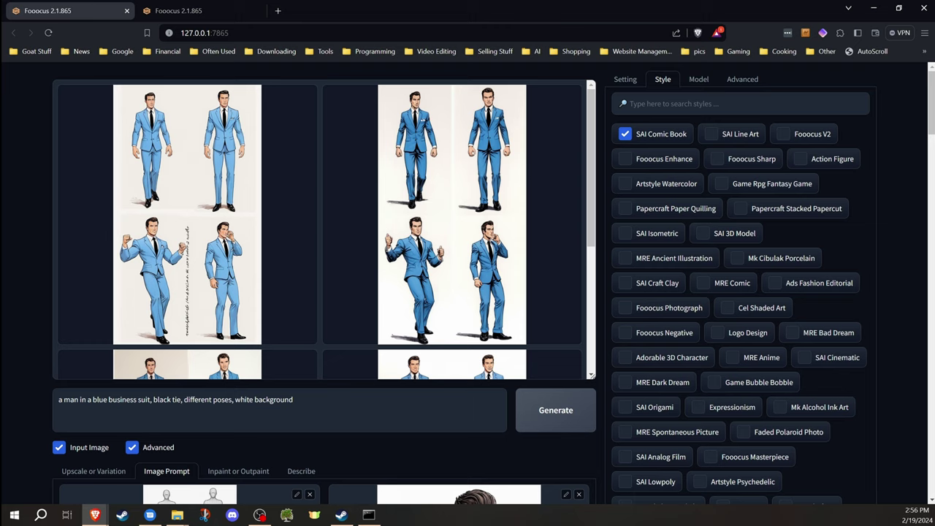
key(alt+Tab)
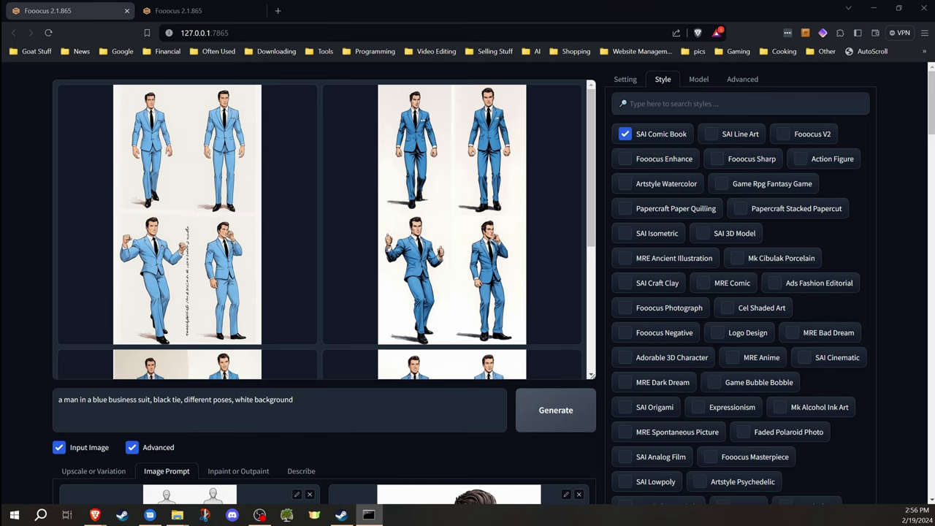
Scroll the console log up and select the lines upscaling the image from 673×377 to 1344×752.
key(alt+Tab)
scroll(348, 302, up, 10)
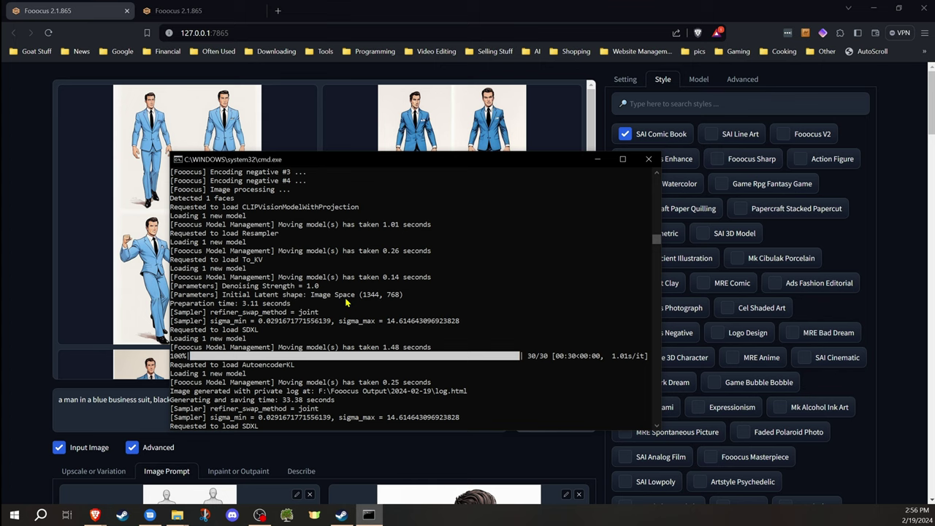
scroll(347, 301, up, 15)
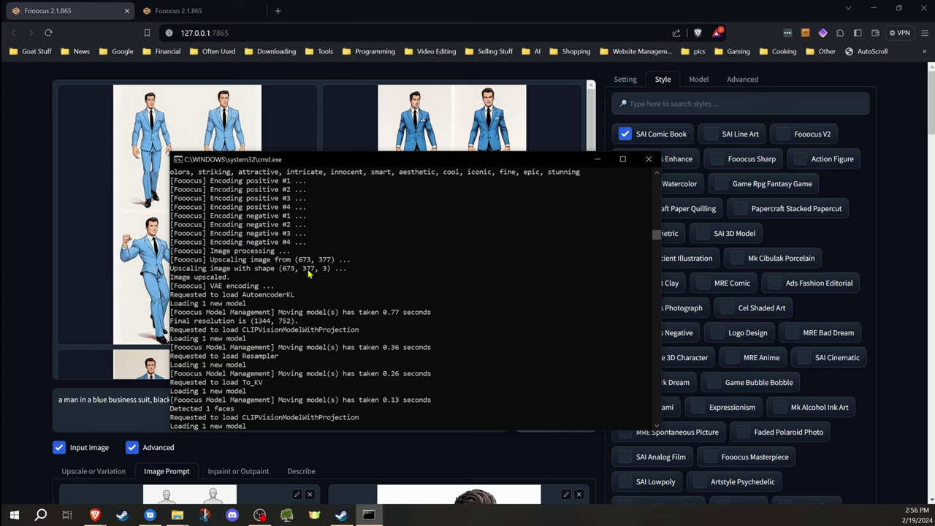
scroll(306, 275, up, 1)
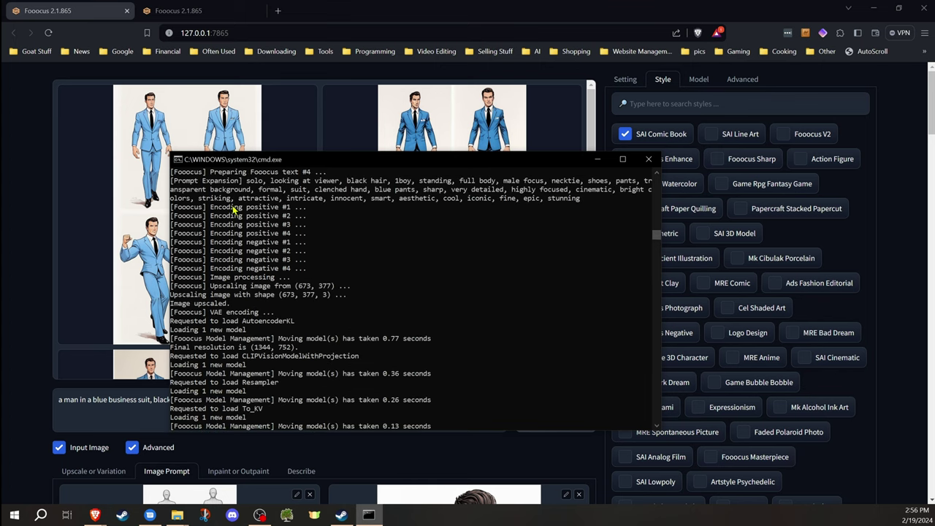
drag(209, 286, 174, 298)
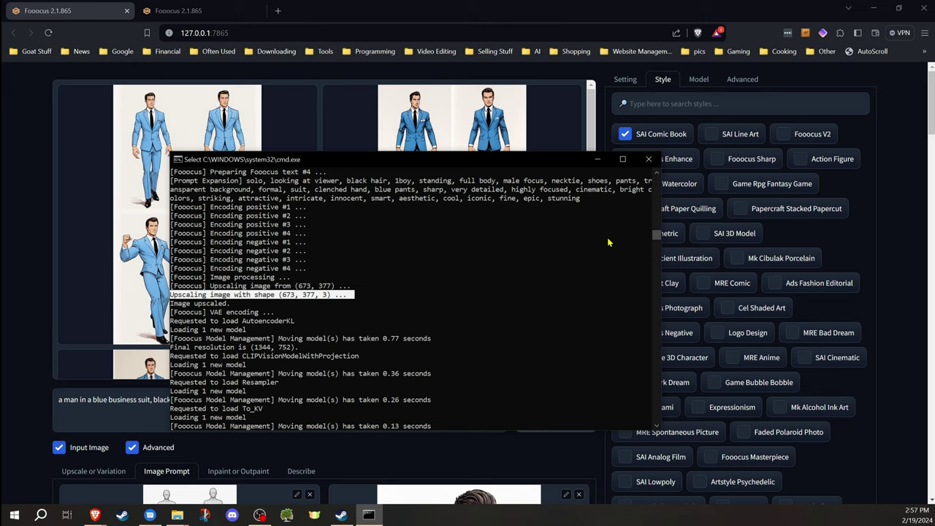
Hide the console and go back to the first page's gallery of blue-suit pose sheets.
click(594, 162)
click(594, 162)
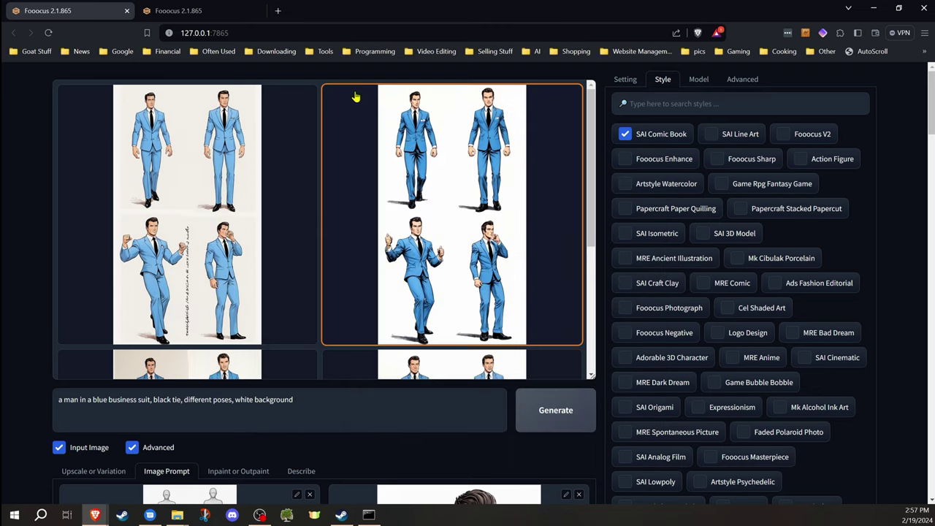
scroll(379, 213, down, 2)
scroll(379, 213, down, 3)
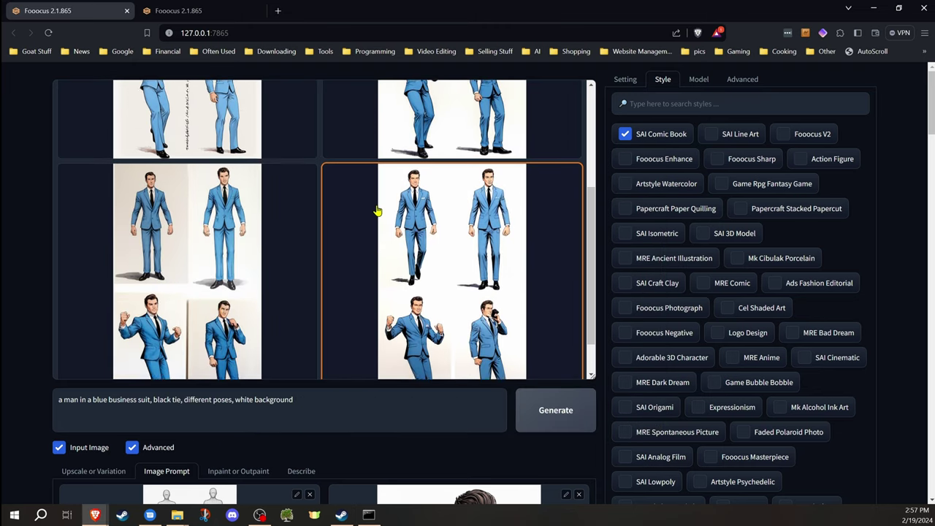
click(190, 10)
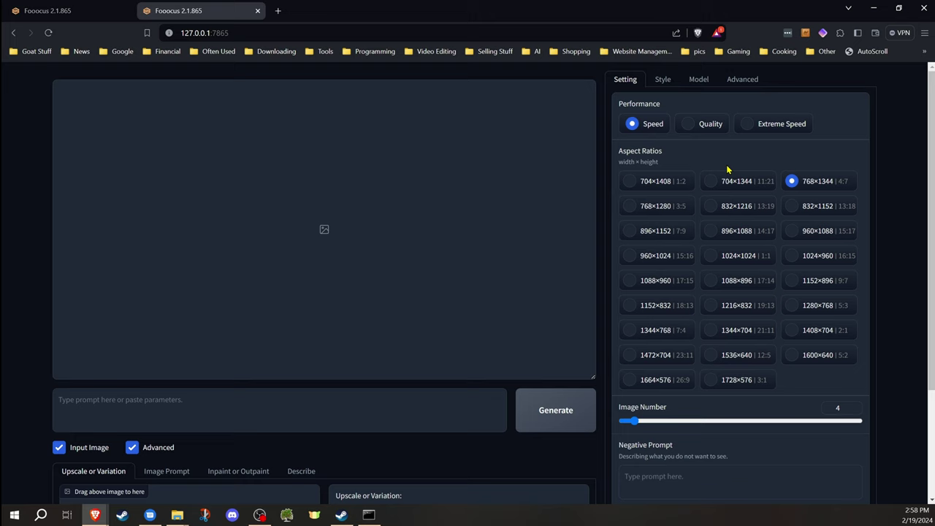
key(ctrl+shift+Tab)
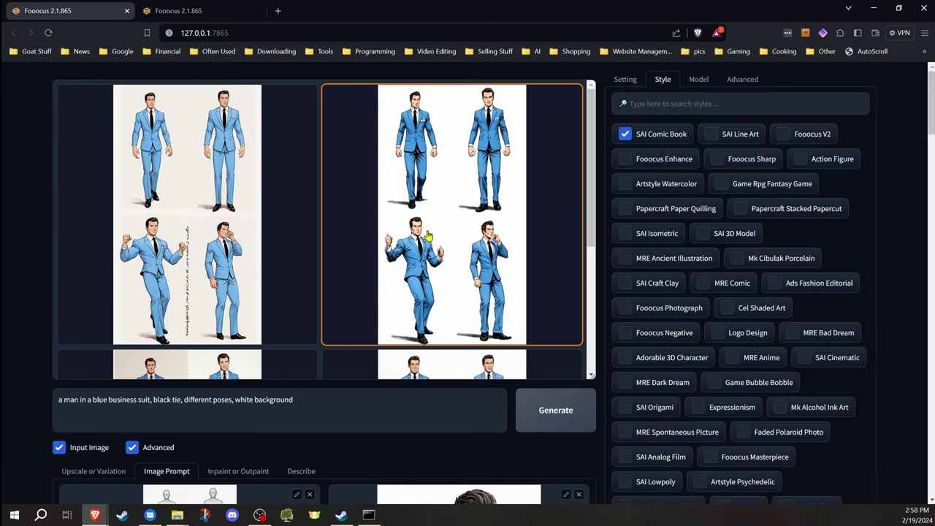
drag(567, 229, 464, 171)
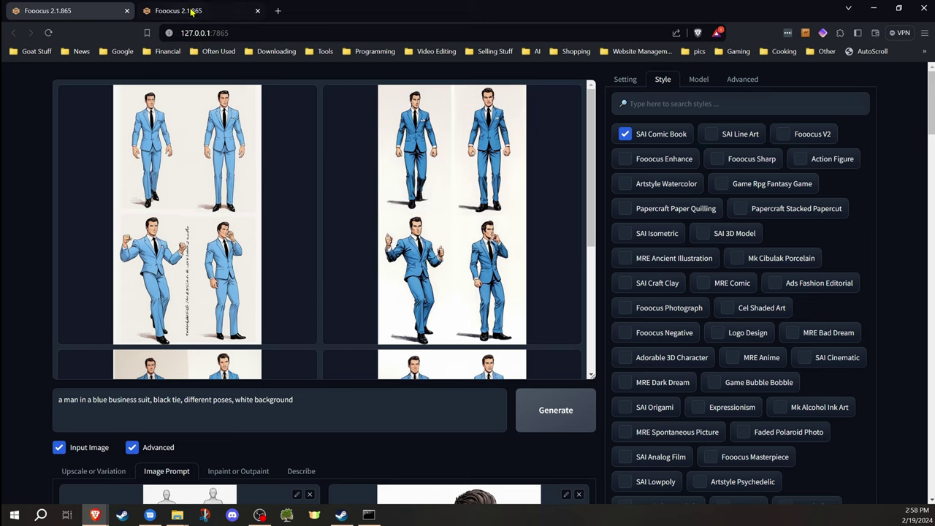
On the second page, turn off Fooocus Enhance, Sharp and V2 styles and enable SAI Line Art.
click(187, 10)
scroll(628, 248, up, 2)
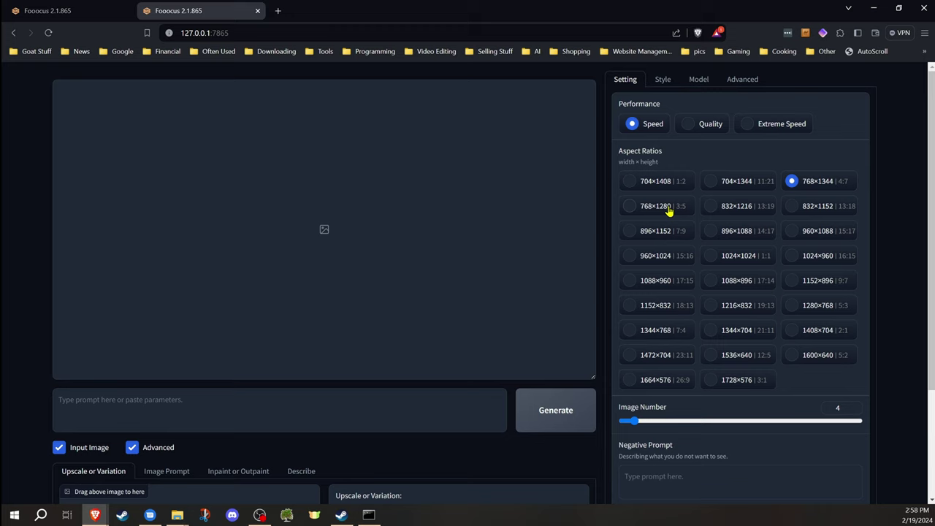
click(663, 79)
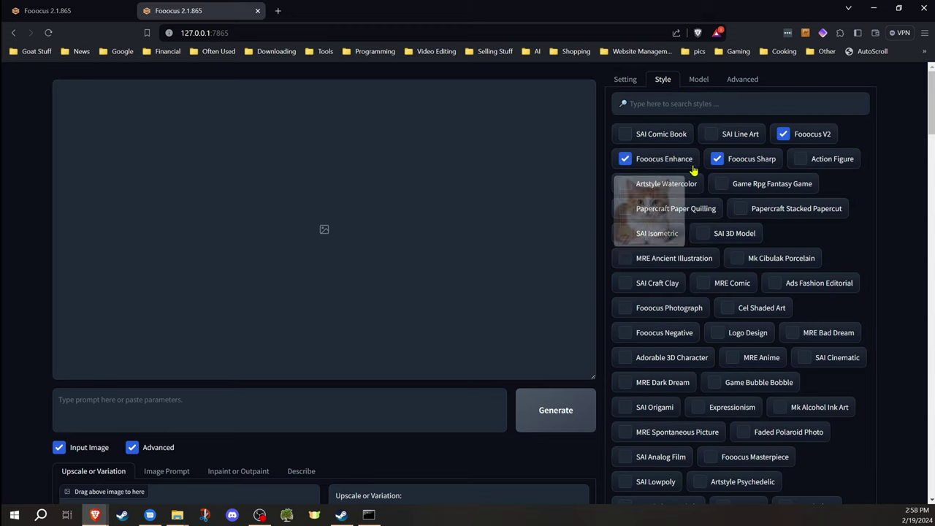
click(639, 161)
click(740, 167)
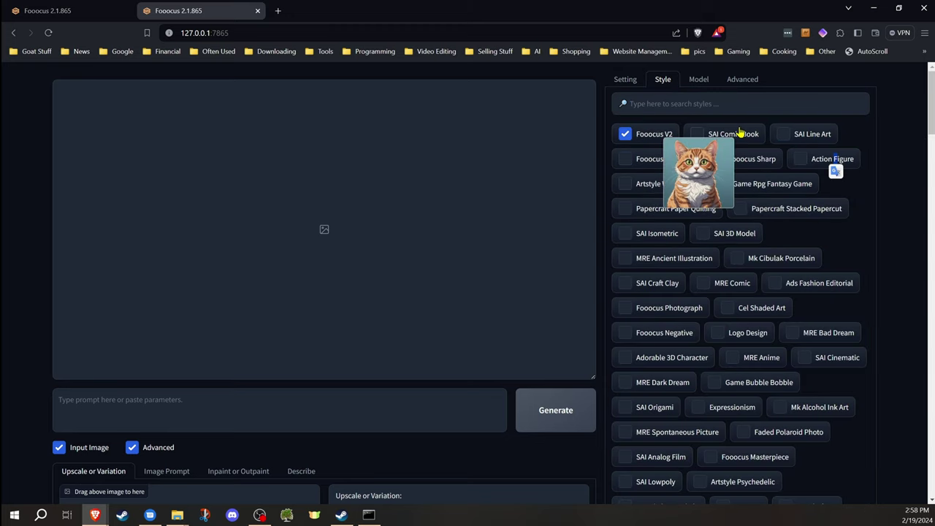
click(650, 133)
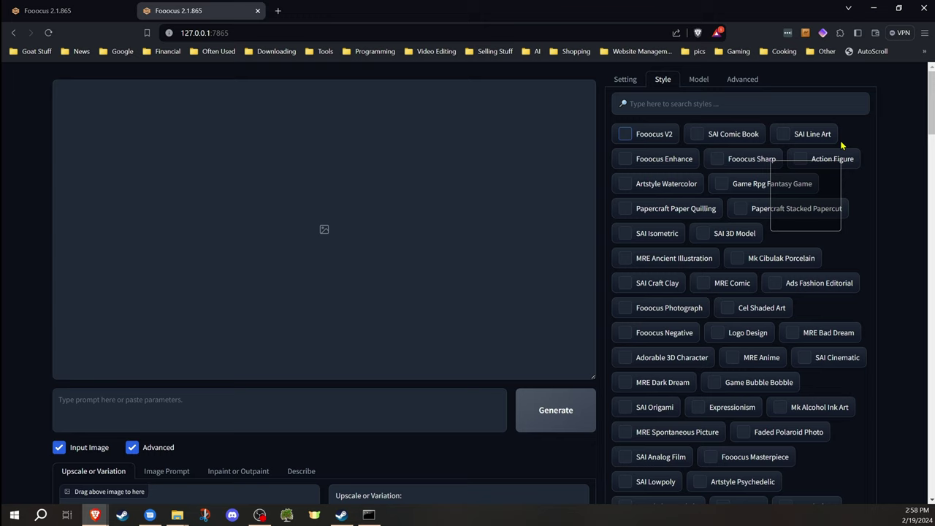
click(812, 134)
Paste the prompt '3d mesh character human form, male, standing, white background'.
click(699, 82)
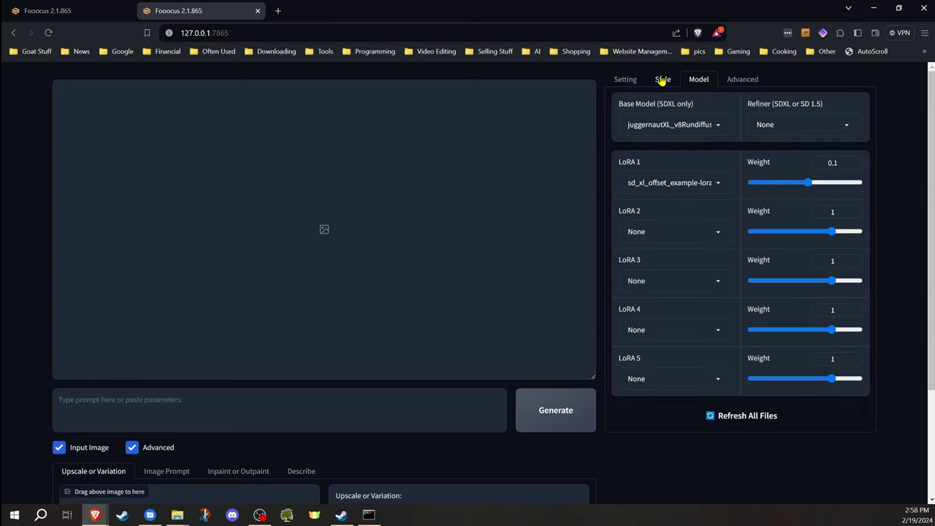
click(663, 82)
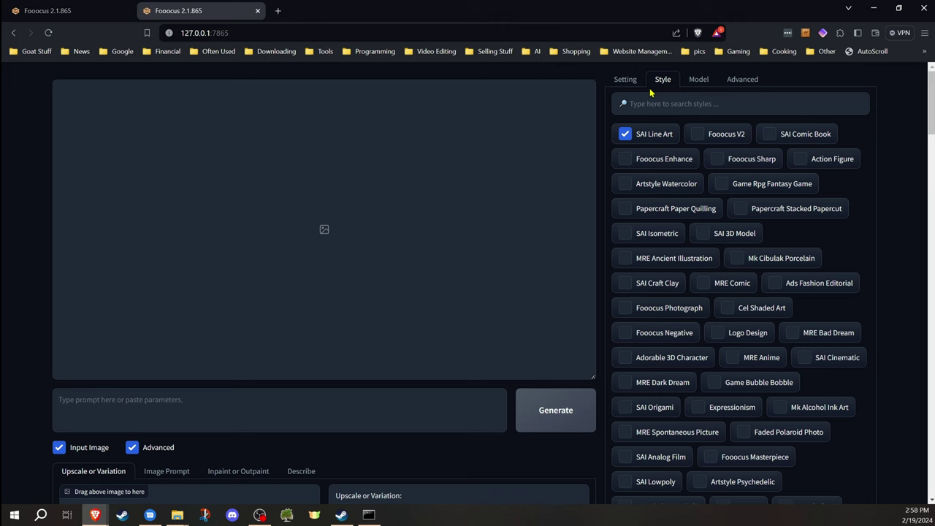
click(627, 80)
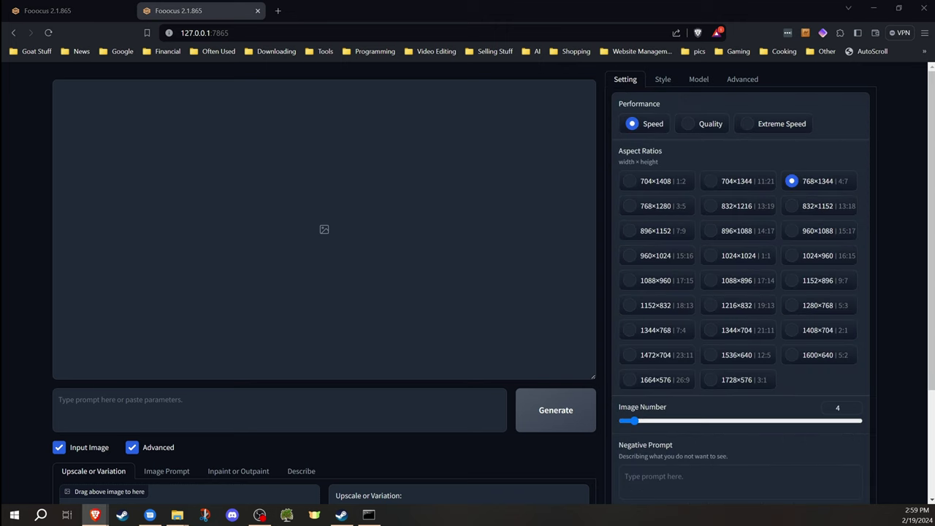
right_click(120, 403)
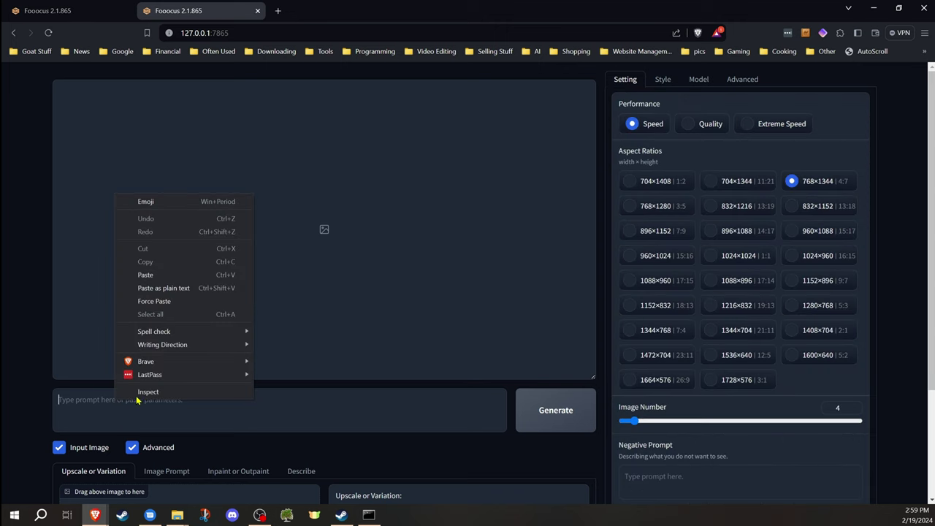
click(144, 275)
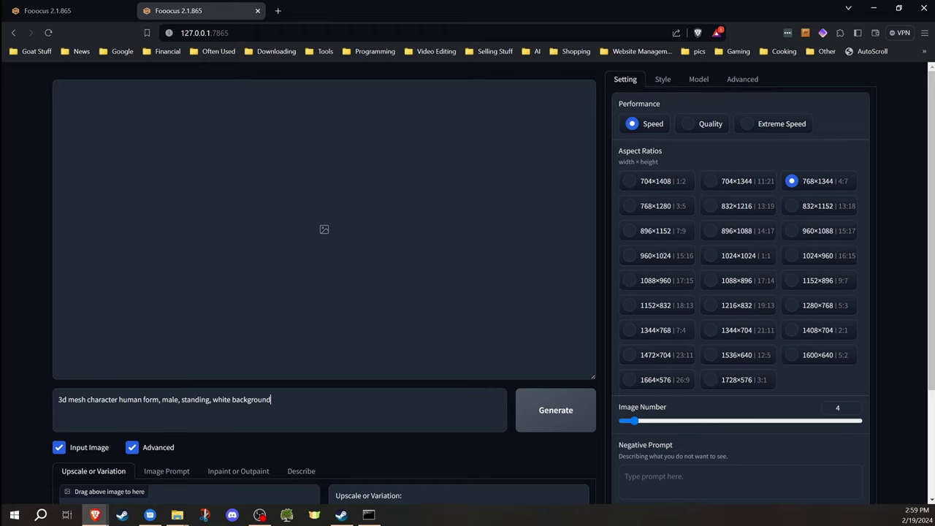
Generate four SAI Line Art renders of the standing 3D mesh male figure on white.
click(553, 413)
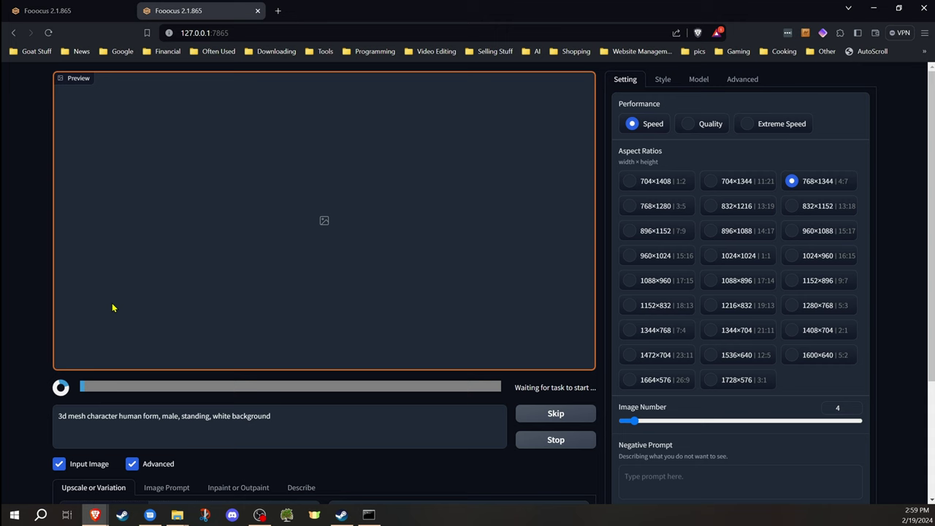
scroll(41, 314, down, 2)
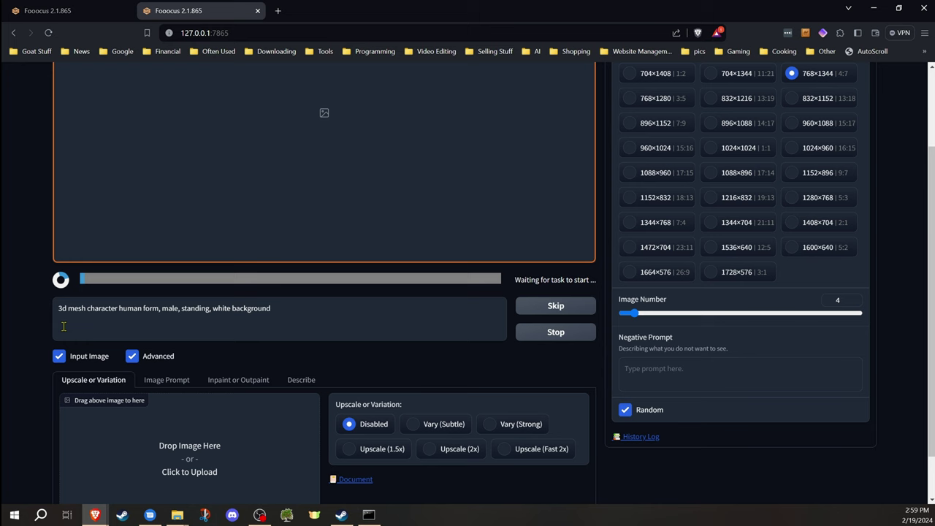
scroll(40, 297, down, 1)
scroll(40, 298, up, 2)
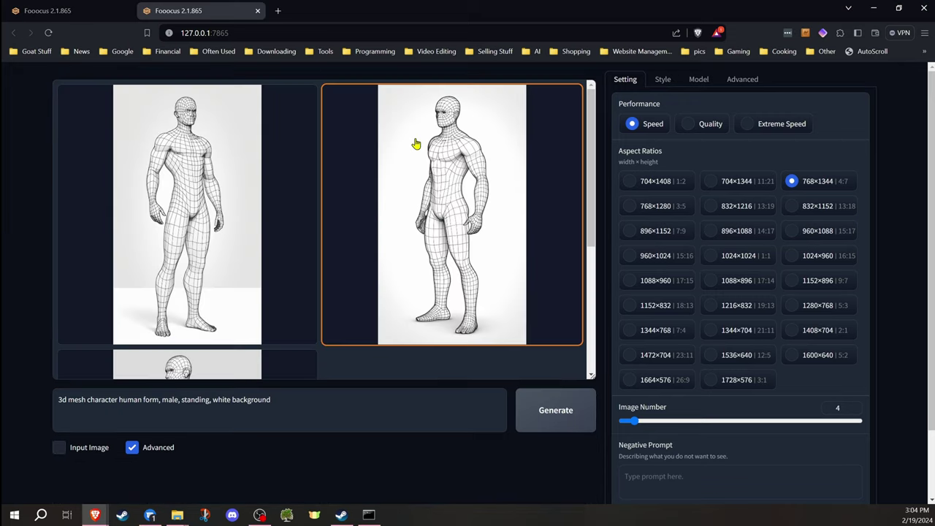
Open male grid.png, the 2×2 wireframe pose reference, in the Photos viewer.
click(246, 195)
scroll(447, 244, down, 3)
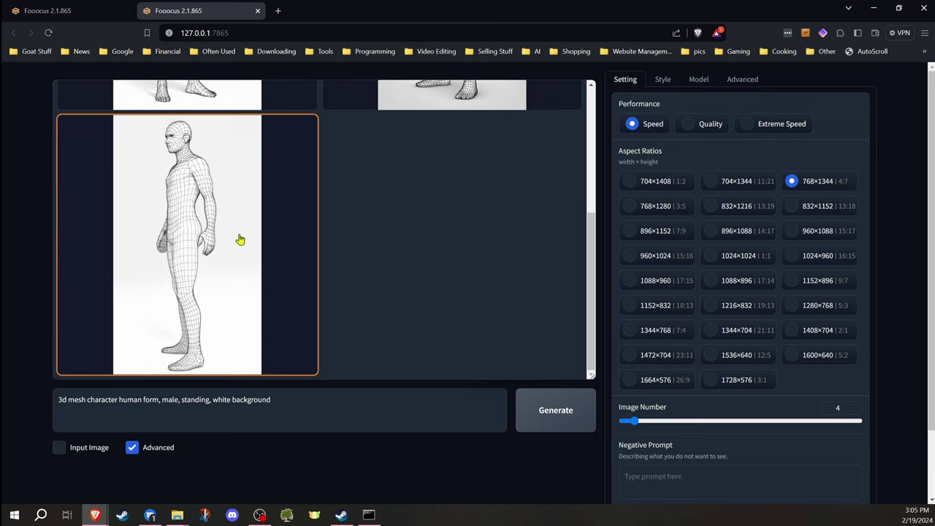
scroll(275, 173, up, 3)
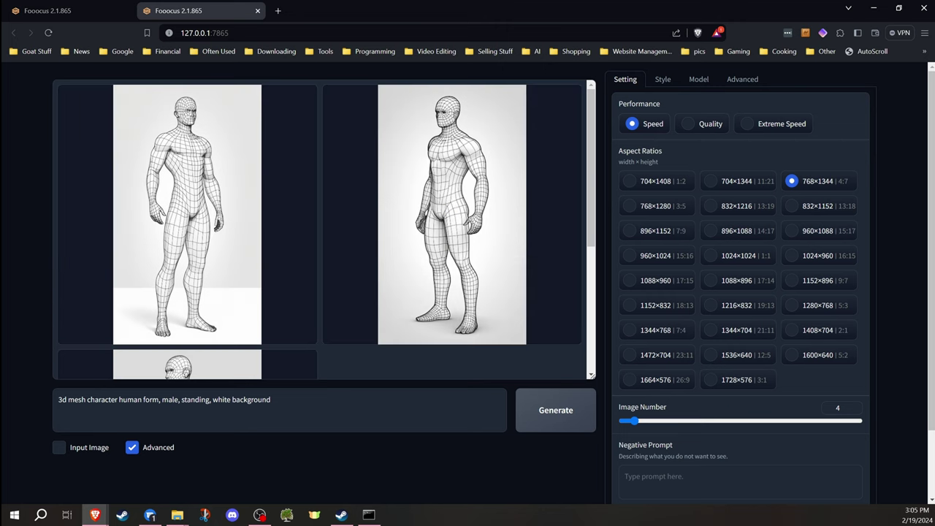
key(Return)
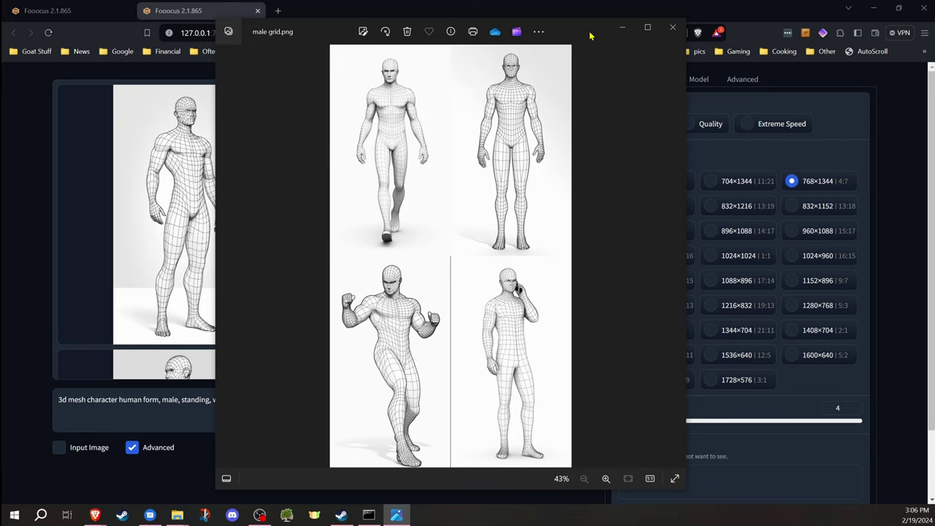
Nudge the Photos window showing male grid.png slightly to the side.
drag(596, 31, 586, 30)
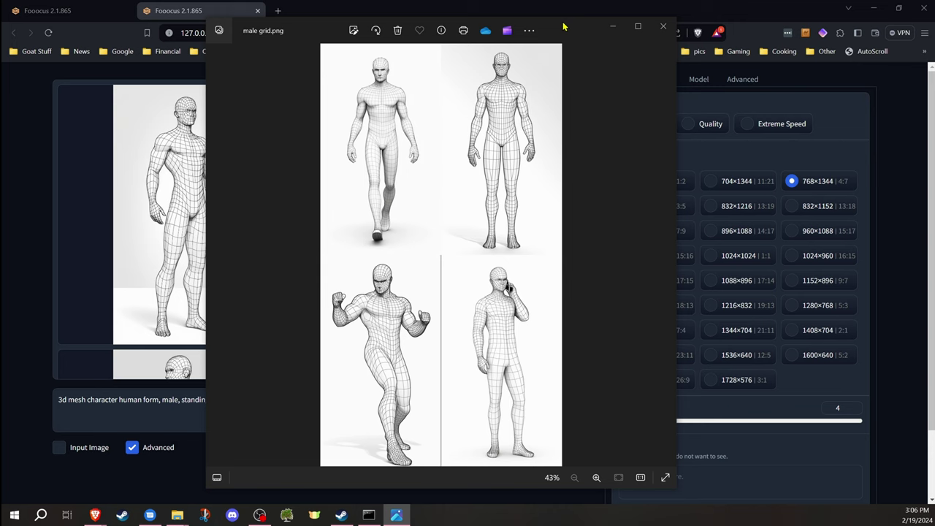
Add male grid.png as image prompt 1 using PyraCanny, Stop At 0.787, Weight 1.
click(662, 27)
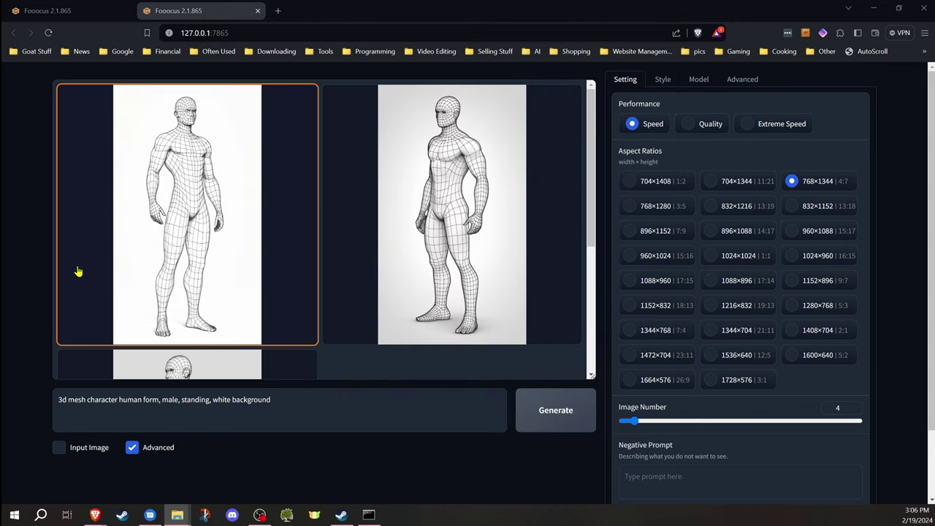
click(59, 445)
scroll(35, 292, down, 4)
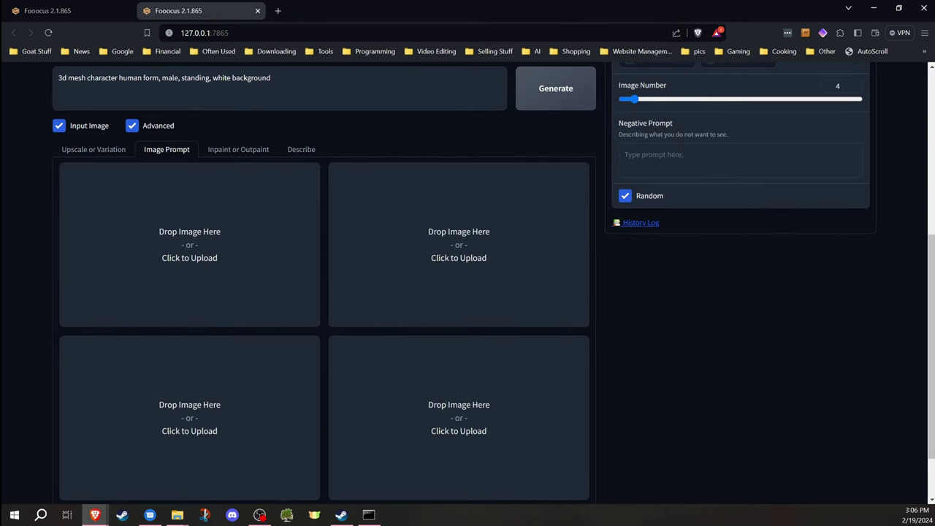
drag(218, 231, 248, 252)
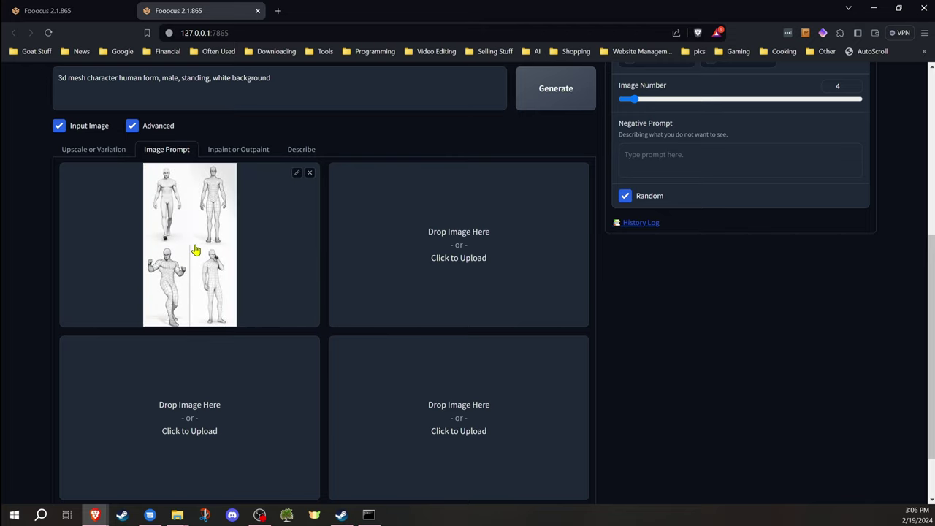
scroll(90, 393, down, 1)
click(68, 444)
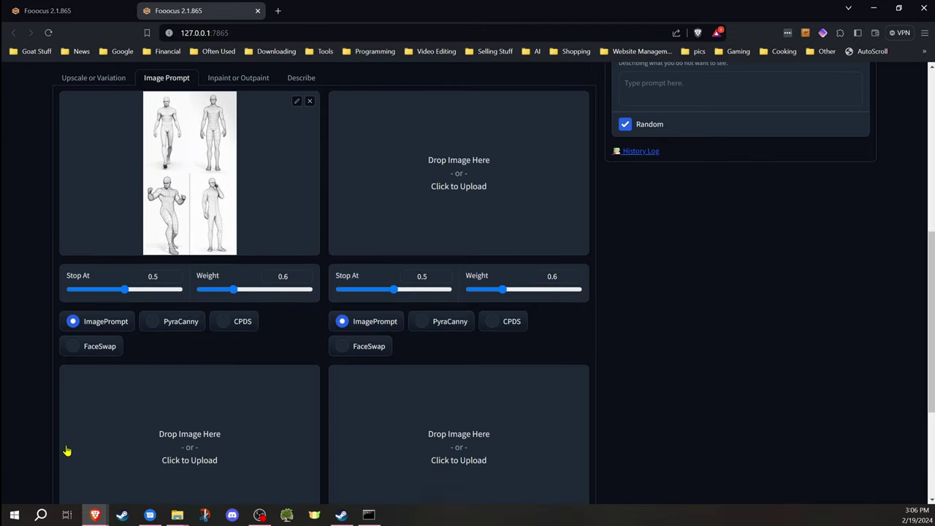
scroll(40, 282, up, 1)
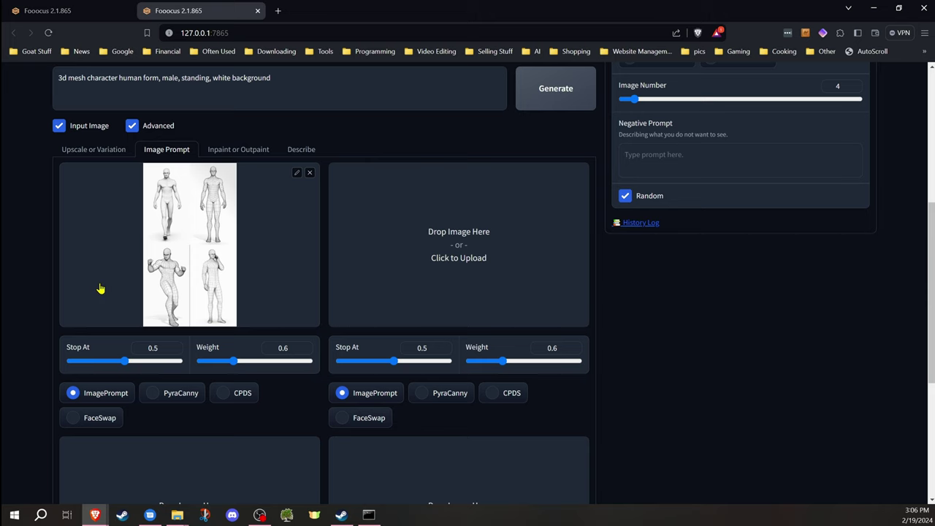
drag(125, 361, 155, 361)
click(152, 392)
drag(233, 361, 254, 363)
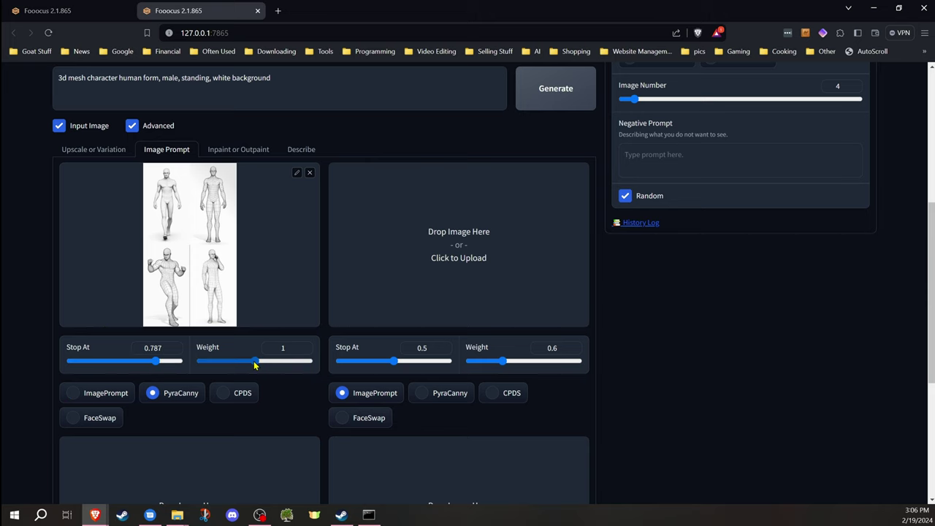
Drop the first wireframe render into image prompt slot 2 and adjust its Stop At.
scroll(244, 260, up, 4)
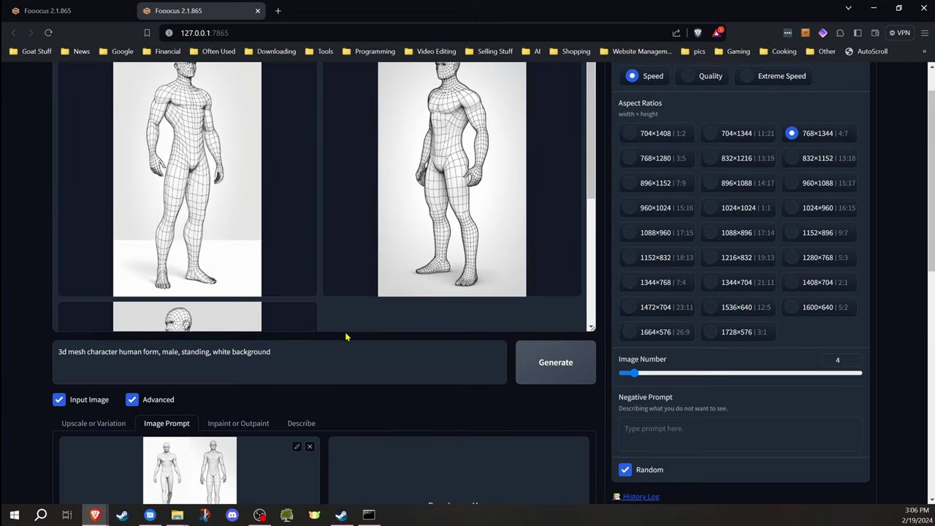
scroll(209, 136, down, 2)
drag(209, 136, 457, 417)
scroll(495, 402, down, 3)
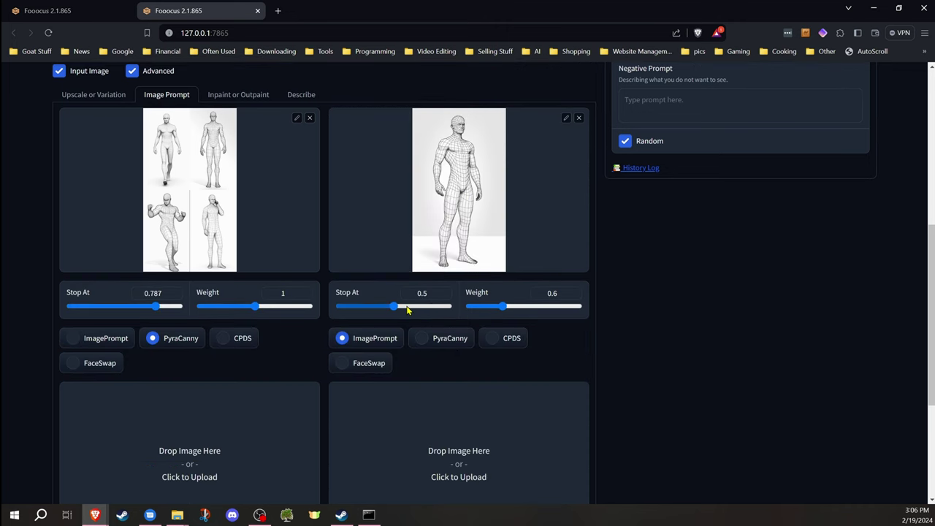
click(408, 310)
Set image prompt 2's Stop At to 0.516 and prefix the prompt with 'a grid of 4 different poses,'.
click(395, 307)
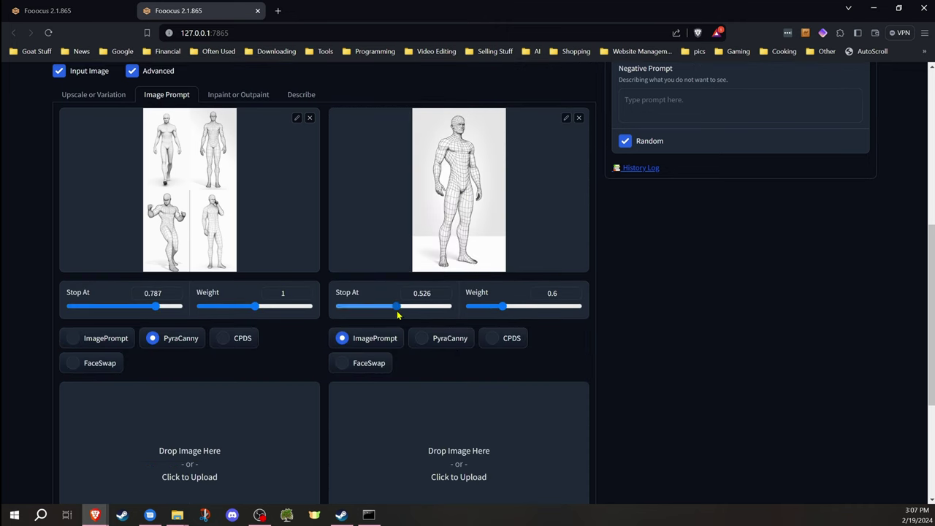
scroll(494, 305, up, 3)
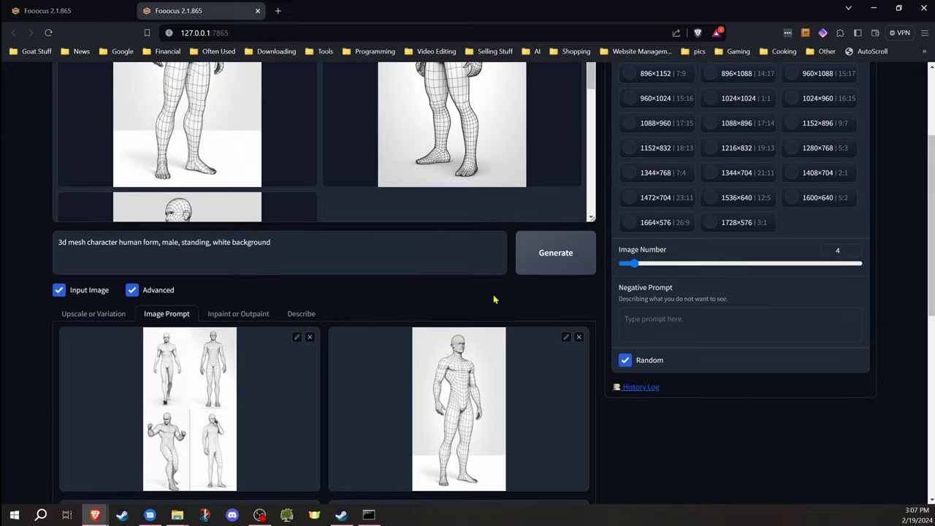
text(a grid of 4 different poses,)
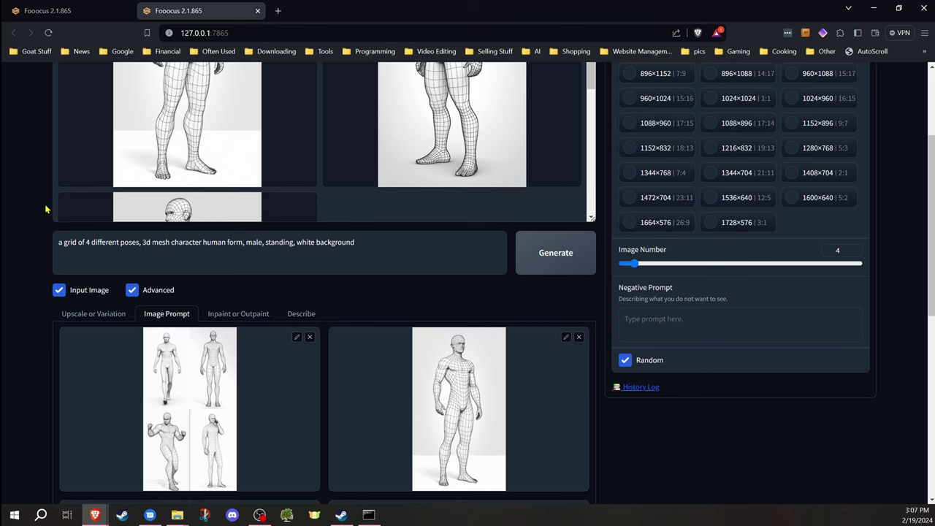
scroll(45, 209, up, 2)
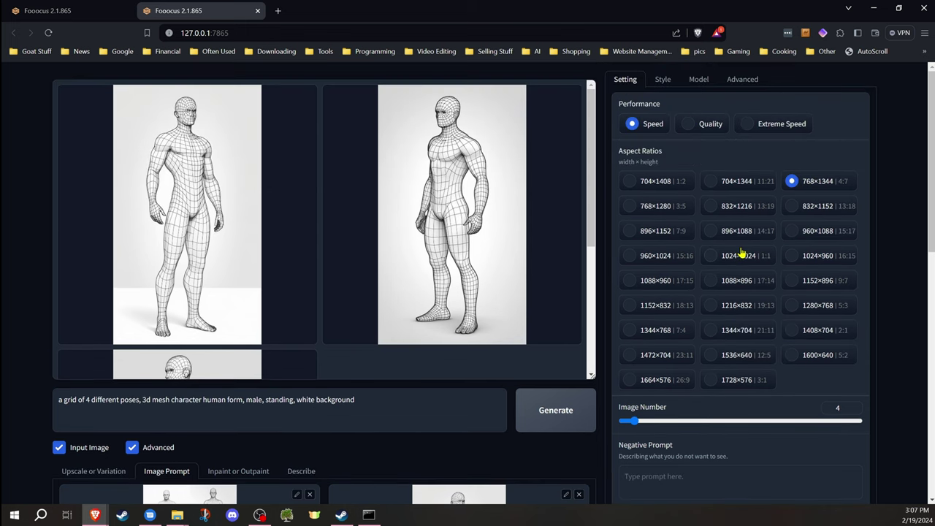
scroll(568, 367, down, 3)
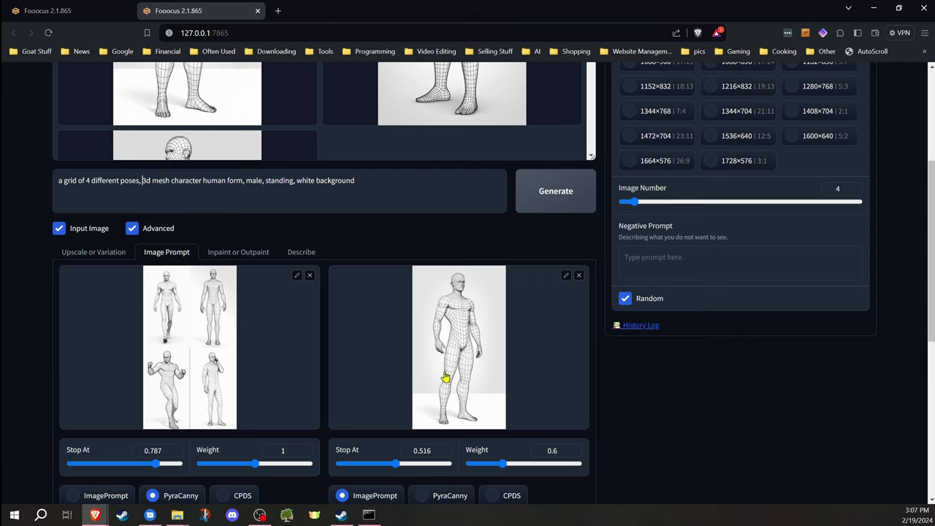
scroll(409, 369, down, 2)
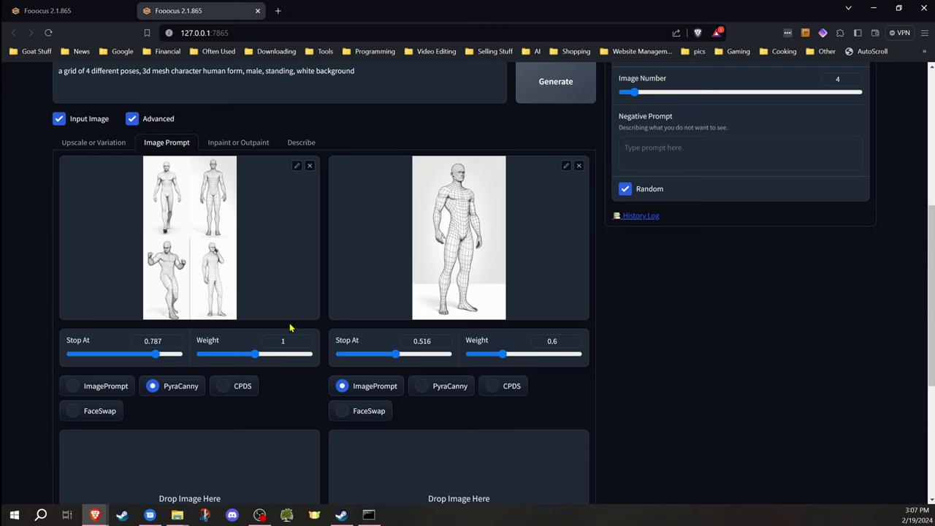
scroll(285, 328, up, 6)
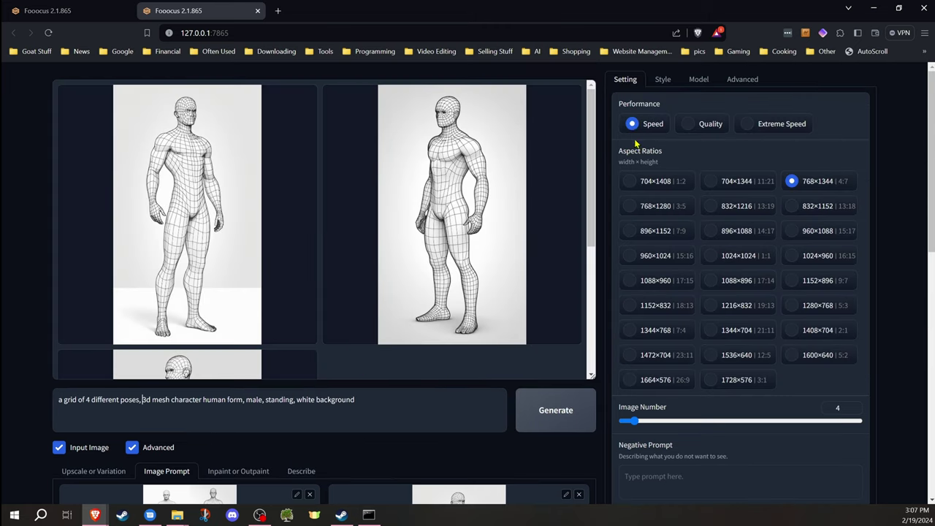
Generate four wireframe four-pose grid sheets guided by the male grid.png reference.
click(545, 412)
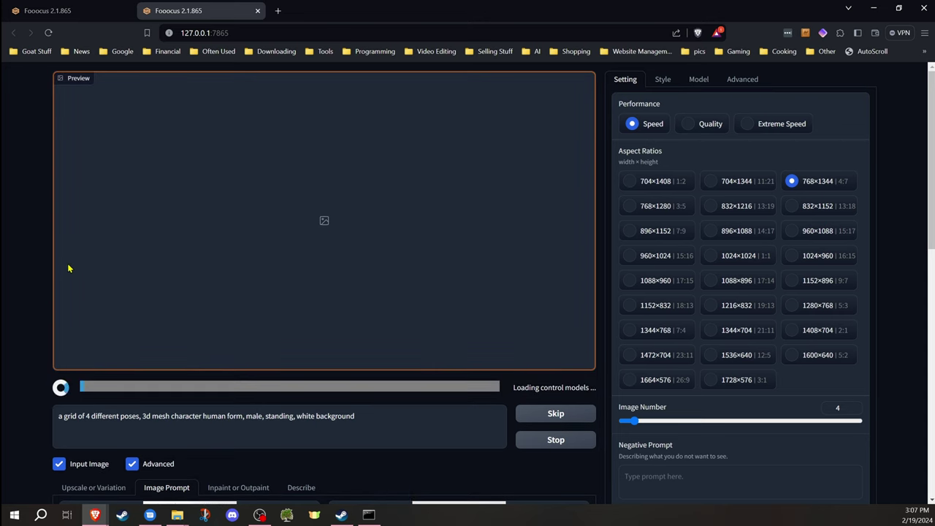
scroll(35, 270, down, 5)
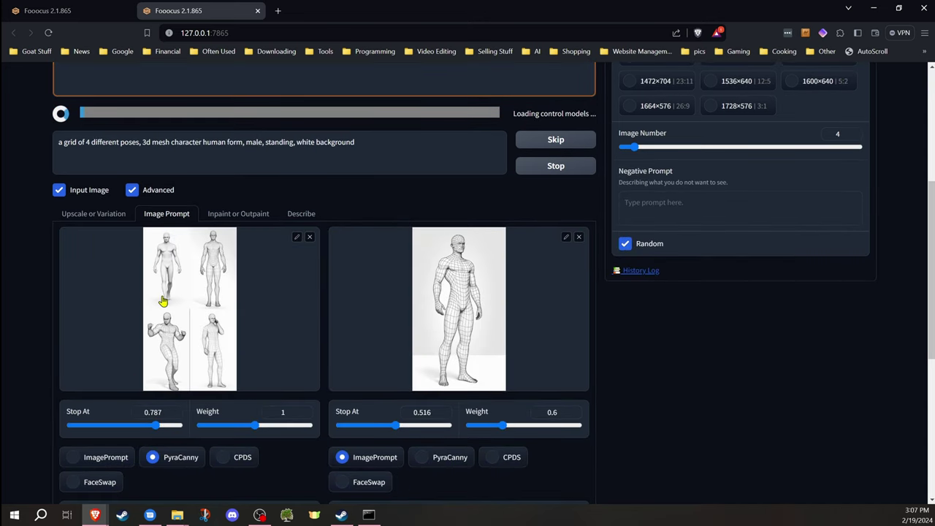
scroll(44, 293, up, 2)
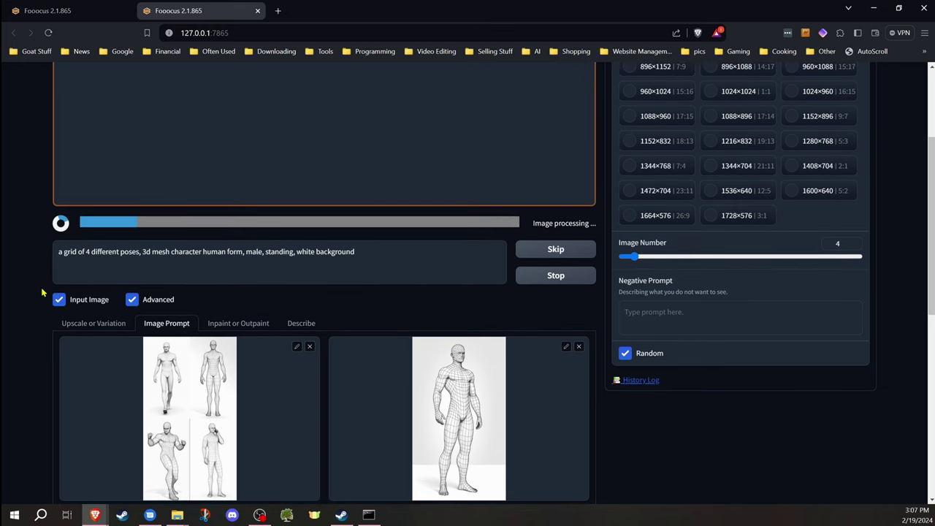
scroll(41, 285, up, 3)
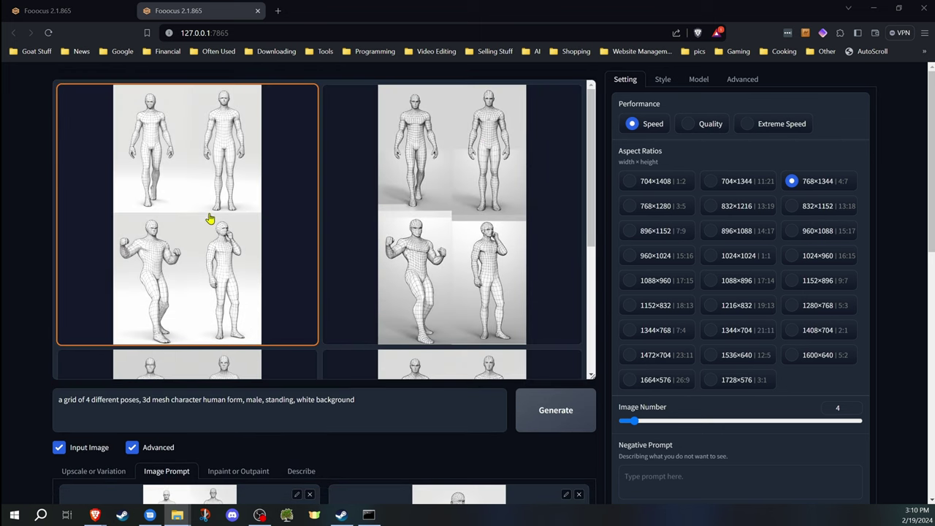
scroll(467, 292, down, 3)
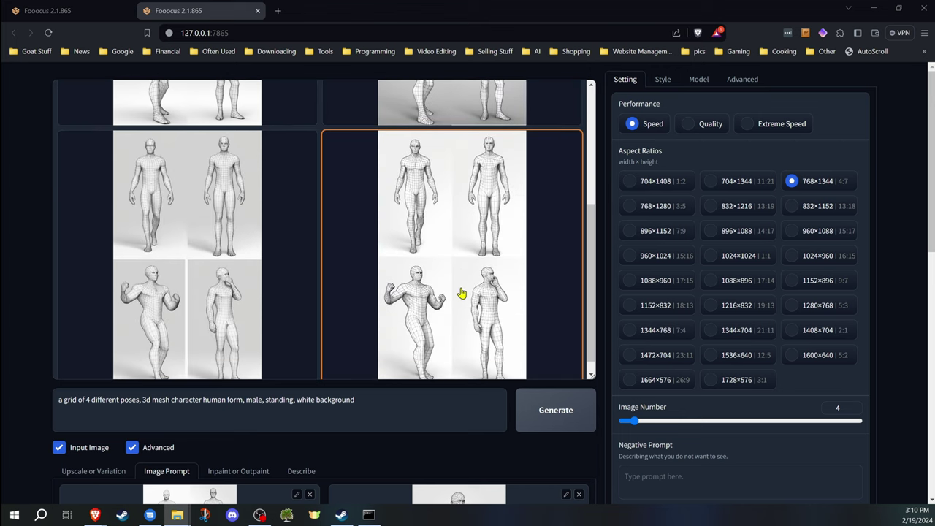
click(453, 236)
scroll(358, 246, down, 2)
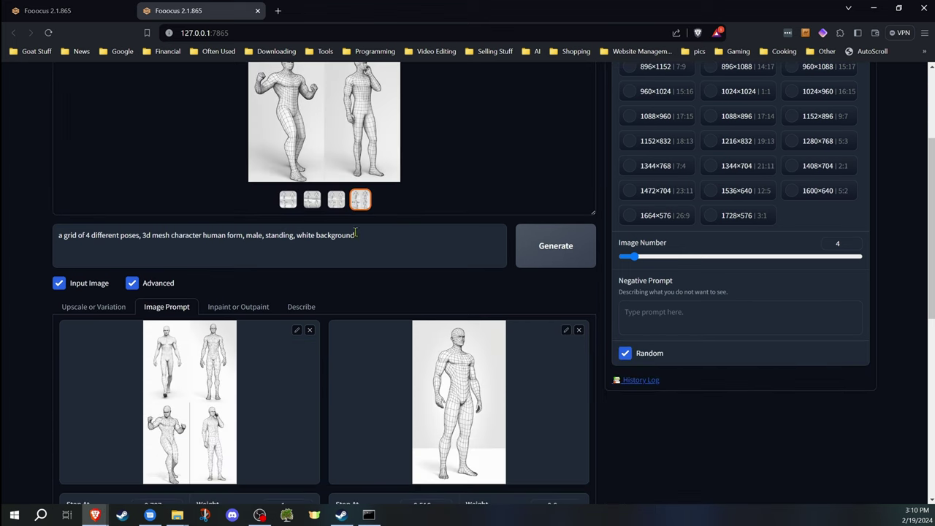
drag(332, 101, 306, 146)
scroll(577, 278, down, 1)
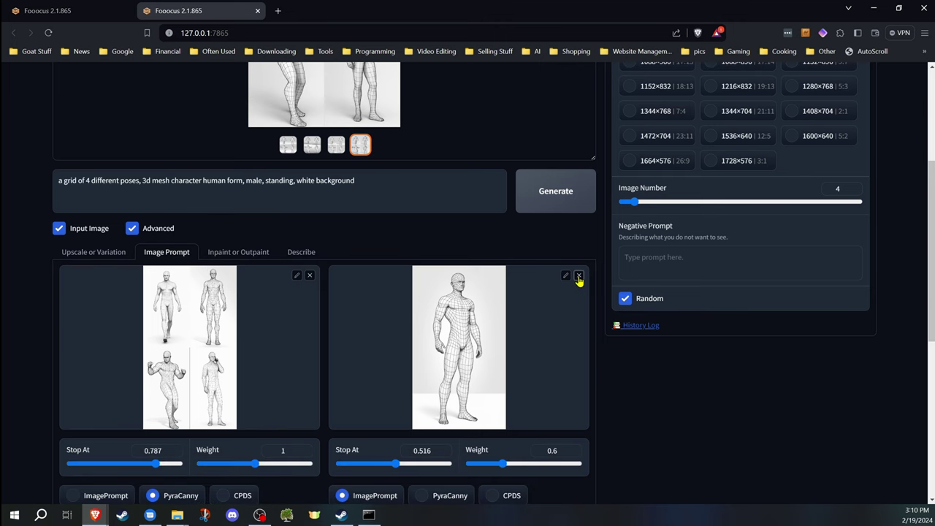
click(577, 276)
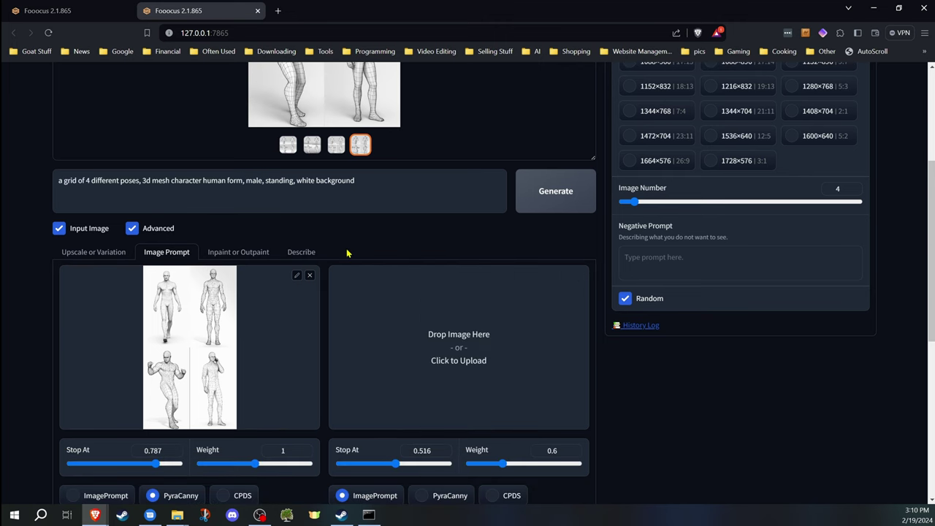
scroll(347, 253, up, 3)
scroll(328, 246, down, 2)
drag(292, 171, 166, 438)
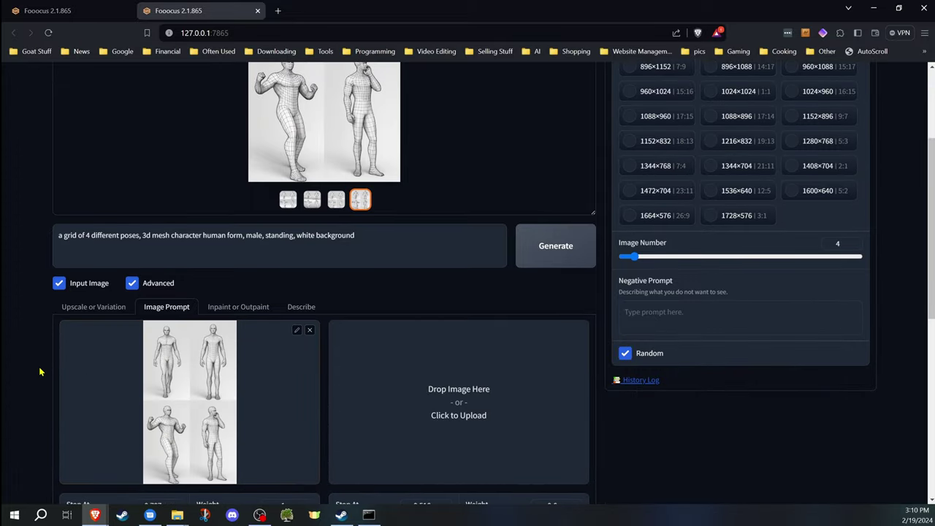
scroll(39, 374, down, 2)
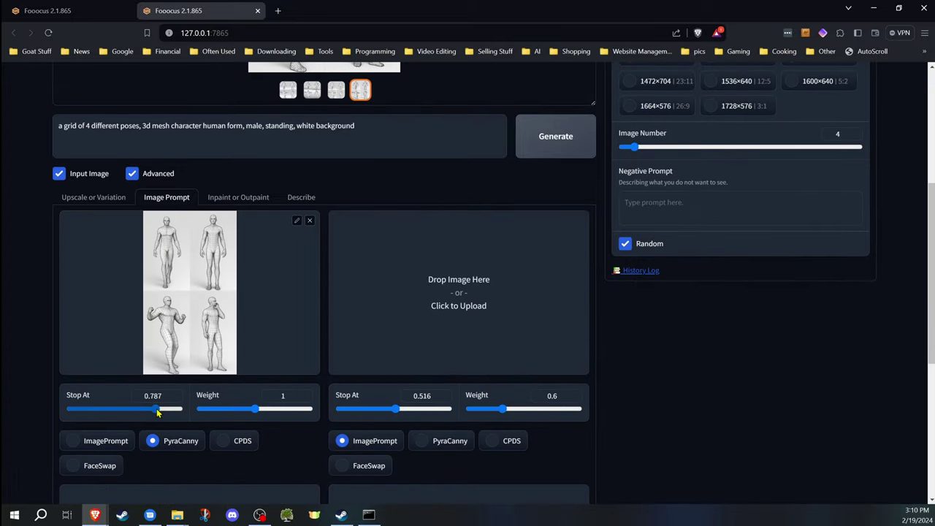
drag(155, 409, 112, 412)
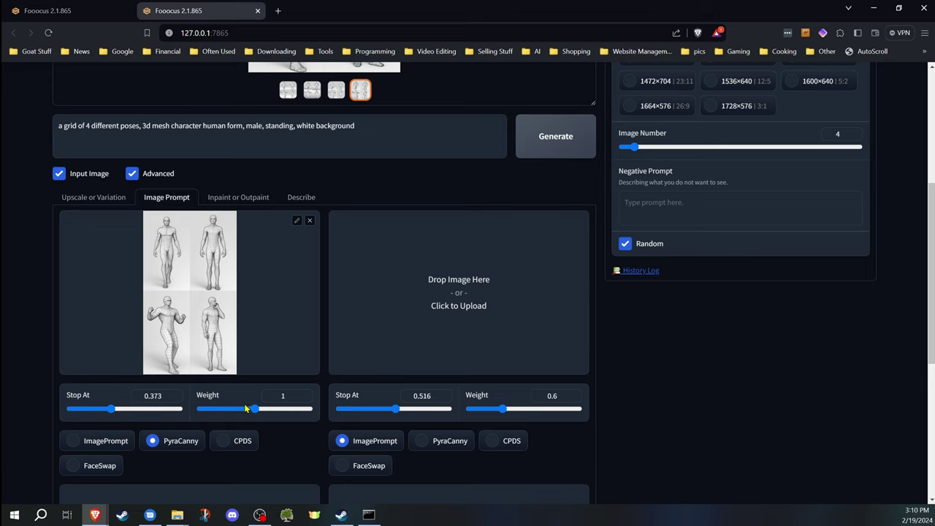
drag(254, 411, 237, 413)
scroll(29, 233, up, 4)
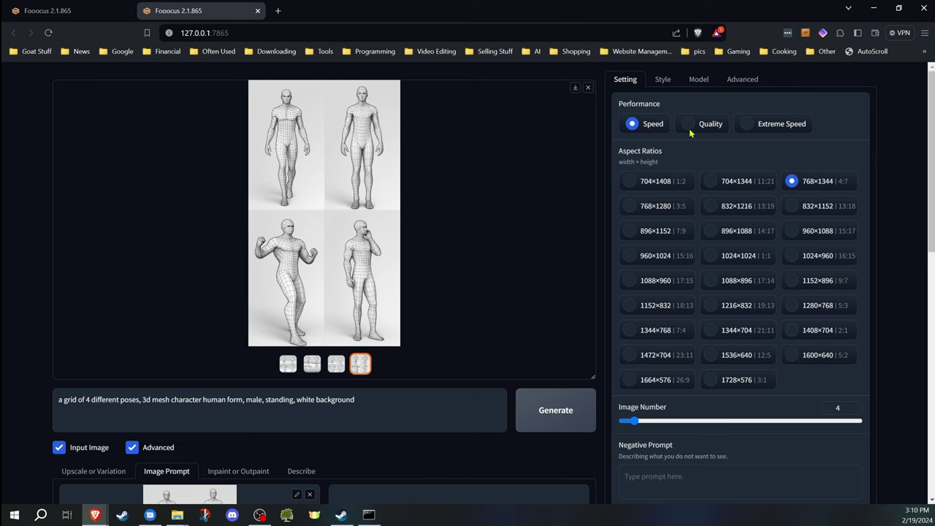
Swap the SAI Line Art style for SAI Comic Book in the style list.
click(662, 79)
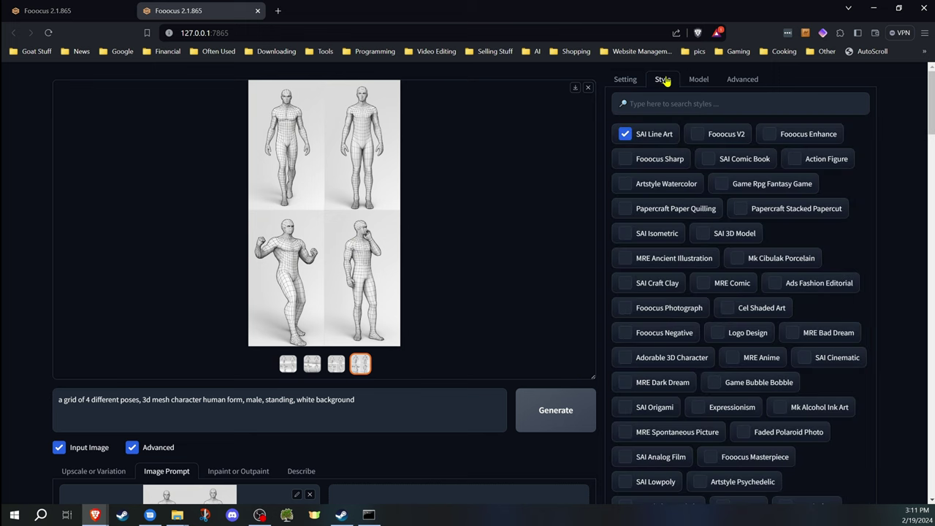
click(625, 134)
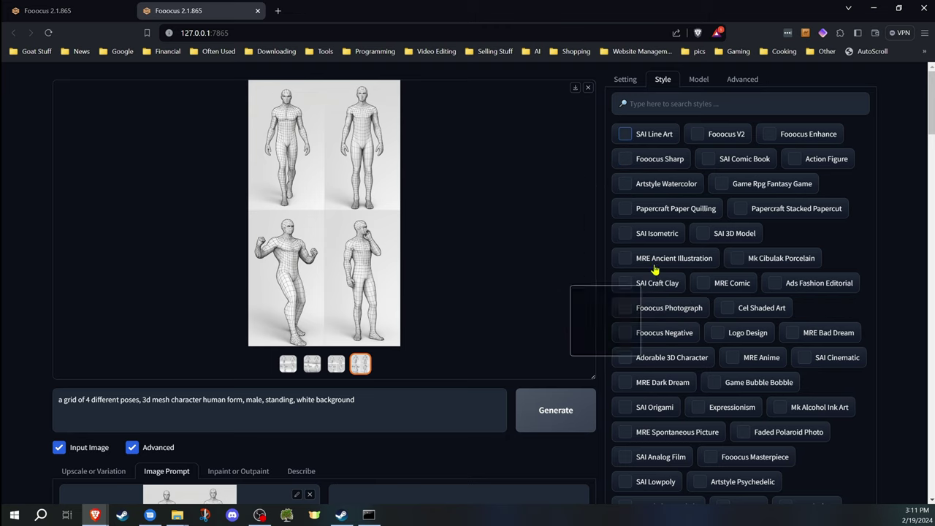
click(709, 159)
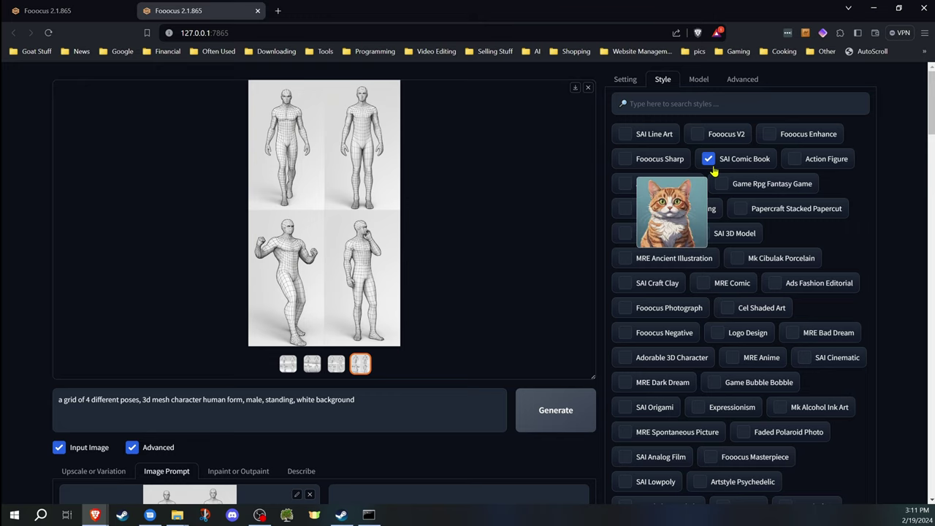
click(699, 81)
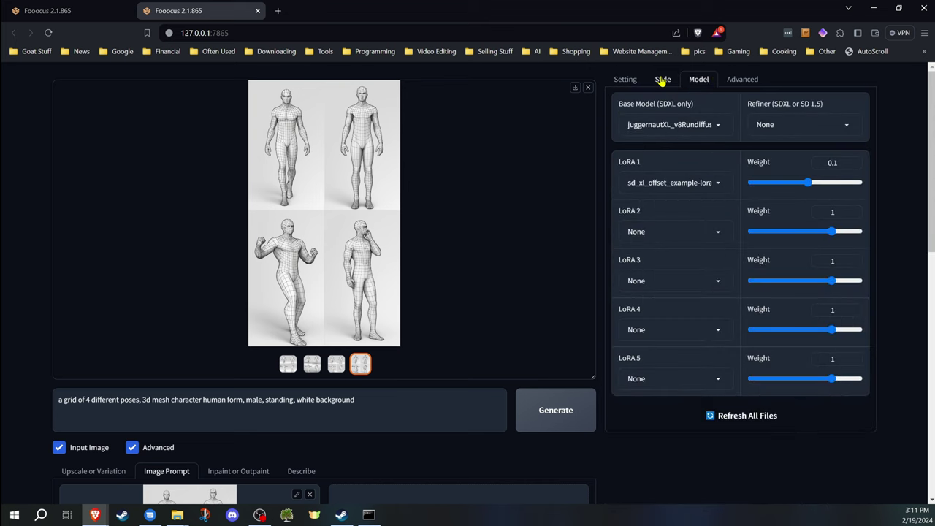
click(661, 80)
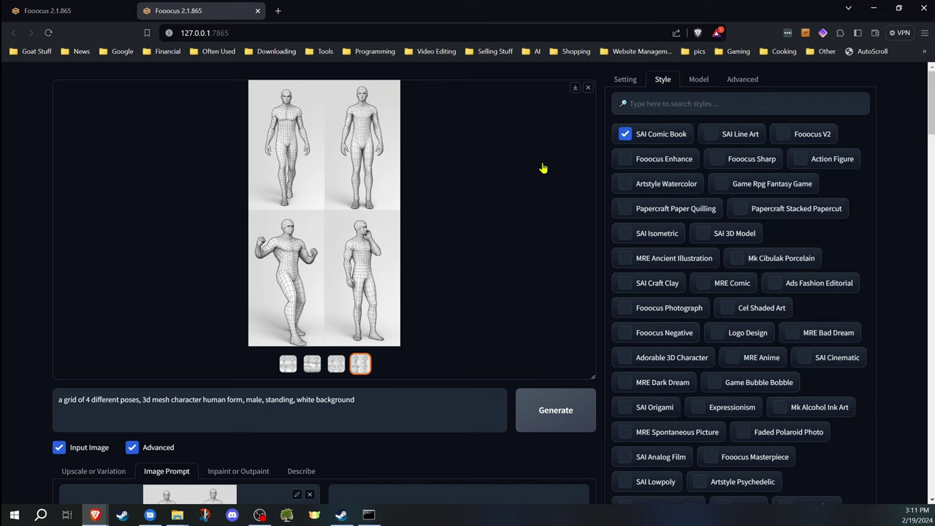
click(624, 79)
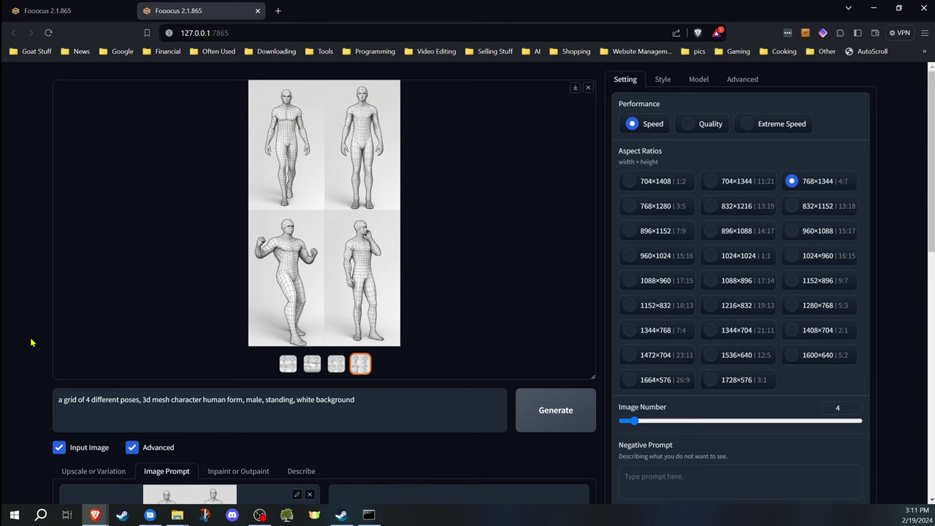
Put the blue-suit man image in Image Prompt 2 as FaceSwap, Stop At 0.933, Weight 0.935.
scroll(21, 363, down, 3)
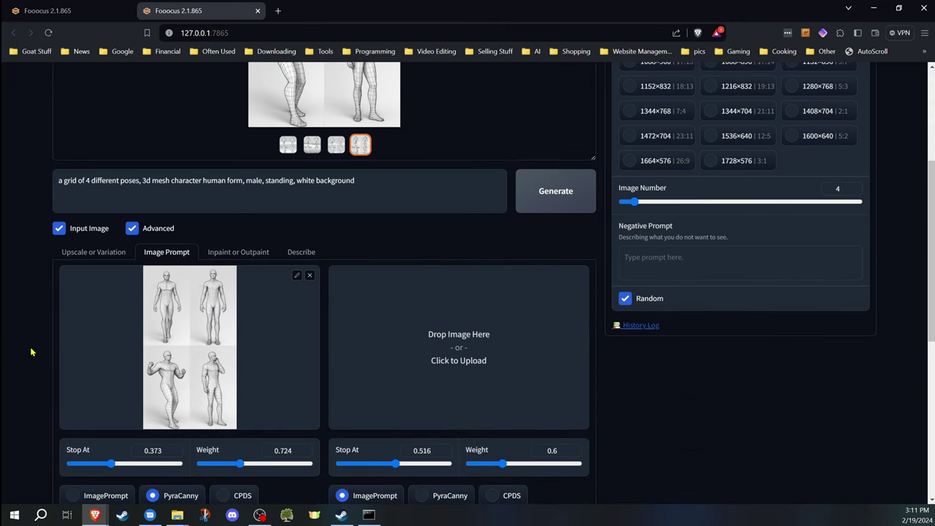
scroll(124, 343, down, 1)
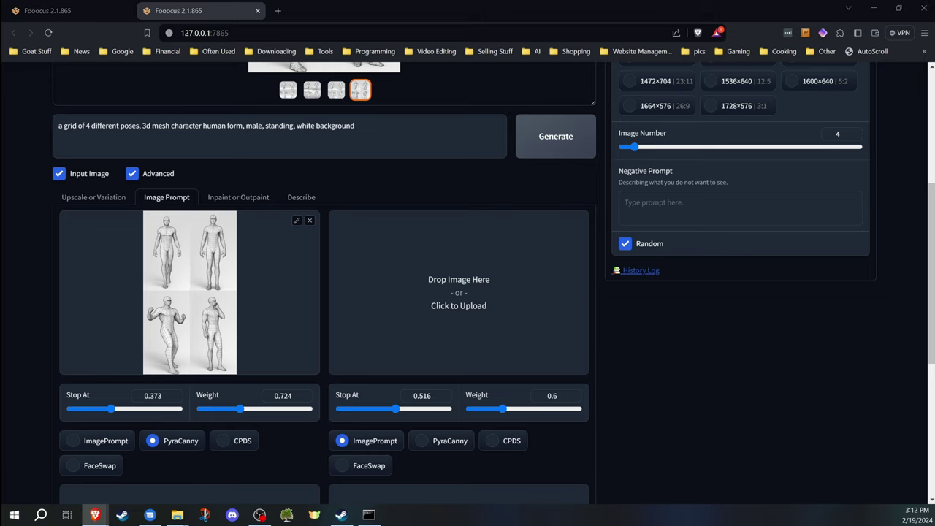
drag(347, 325, 512, 292)
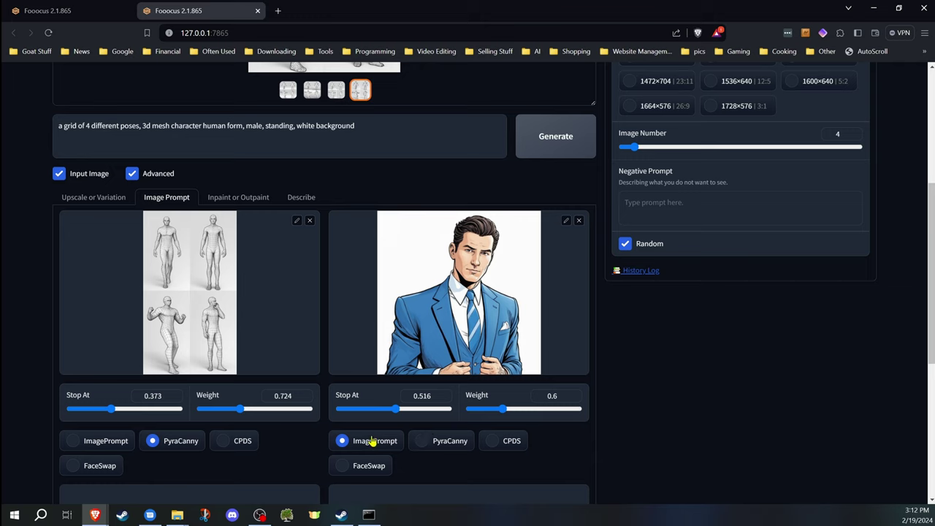
click(356, 470)
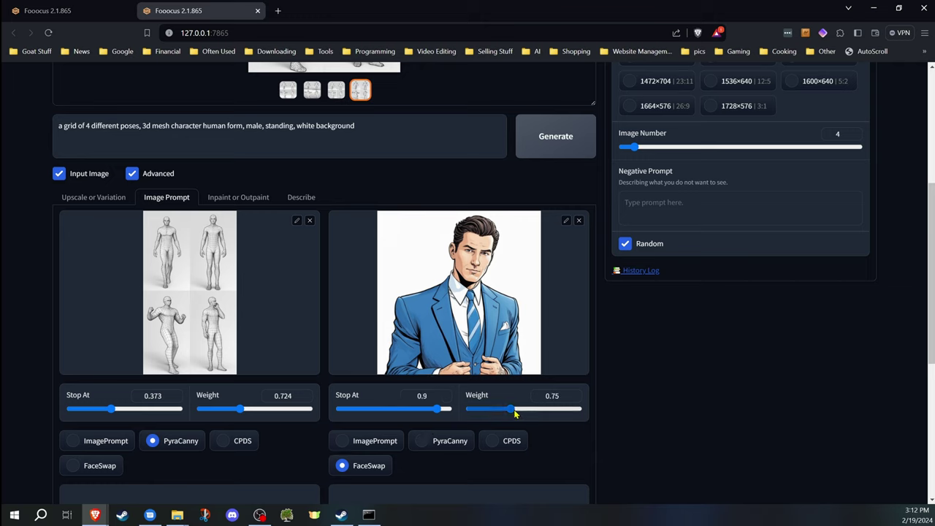
drag(511, 409, 521, 409)
click(442, 410)
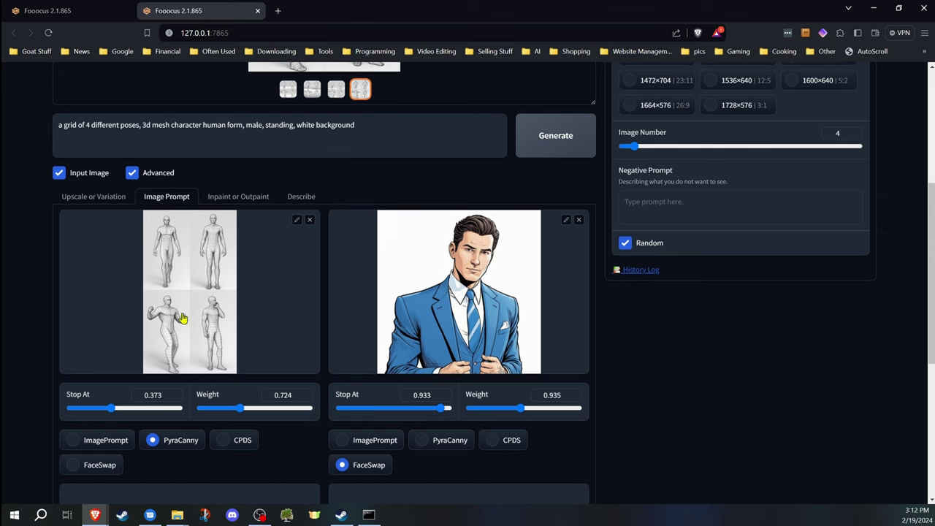
scroll(182, 314, down, 4)
scroll(200, 322, up, 5)
scroll(282, 340, down, 2)
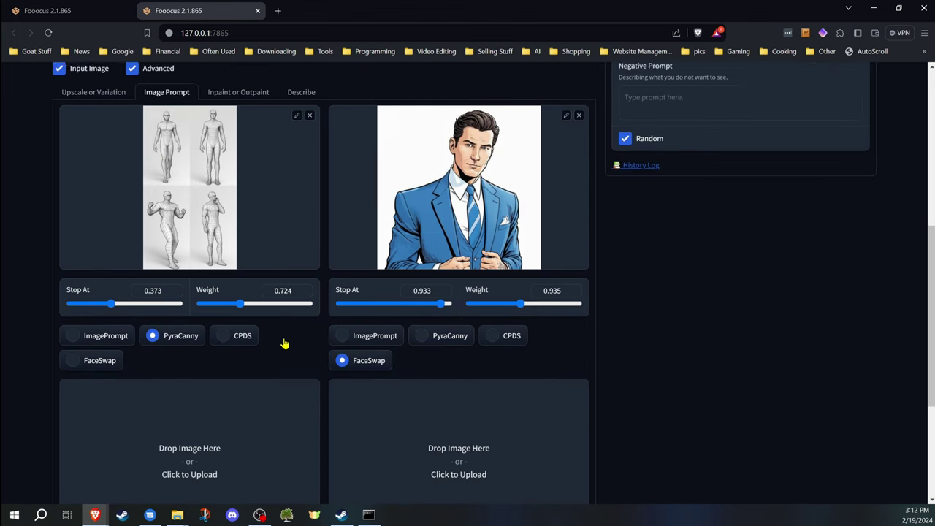
scroll(281, 340, down, 2)
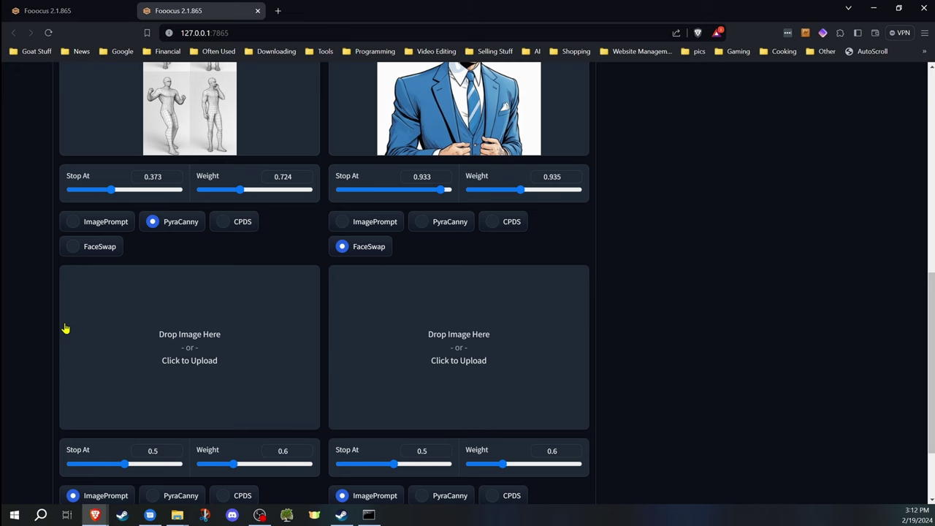
scroll(67, 308, up, 6)
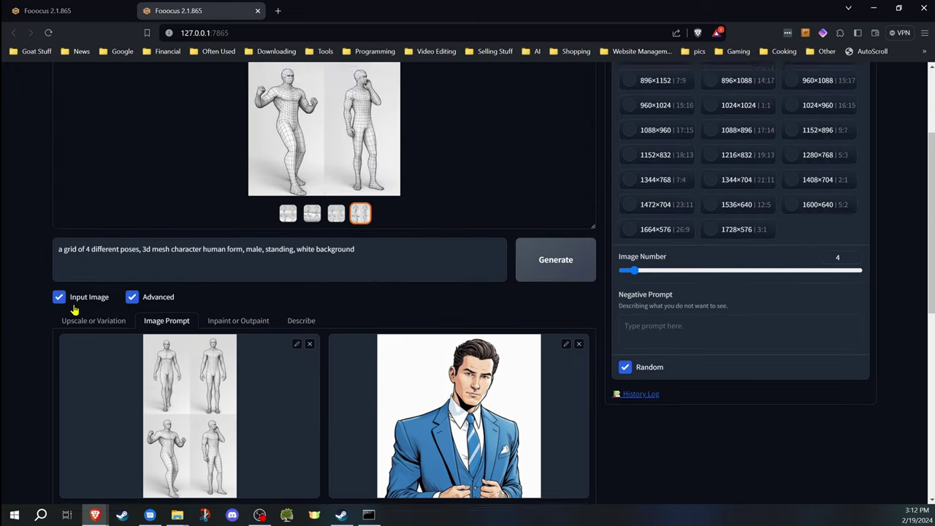
scroll(73, 310, down, 1)
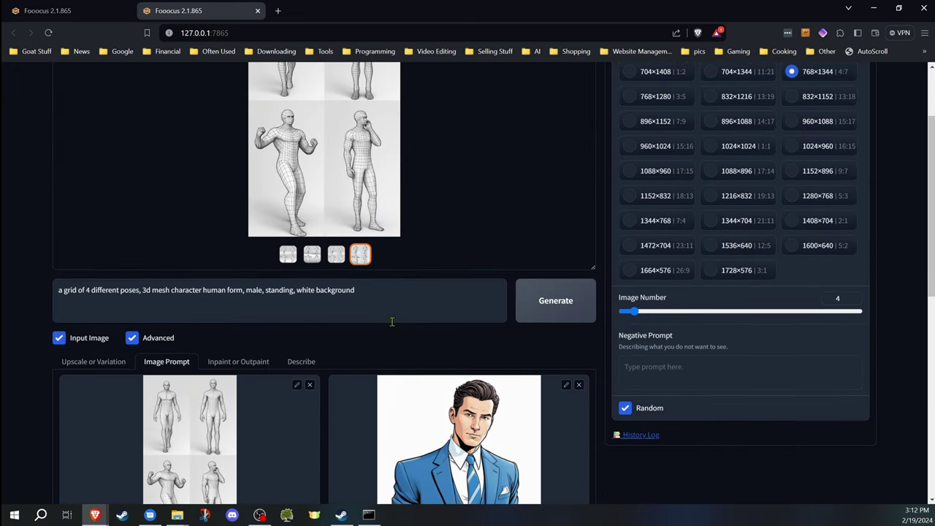
Make the prompt 'a man in a blue suit and black tie, in different poses, full body, white background'.
drag(351, 289, 16, 288)
click(280, 295)
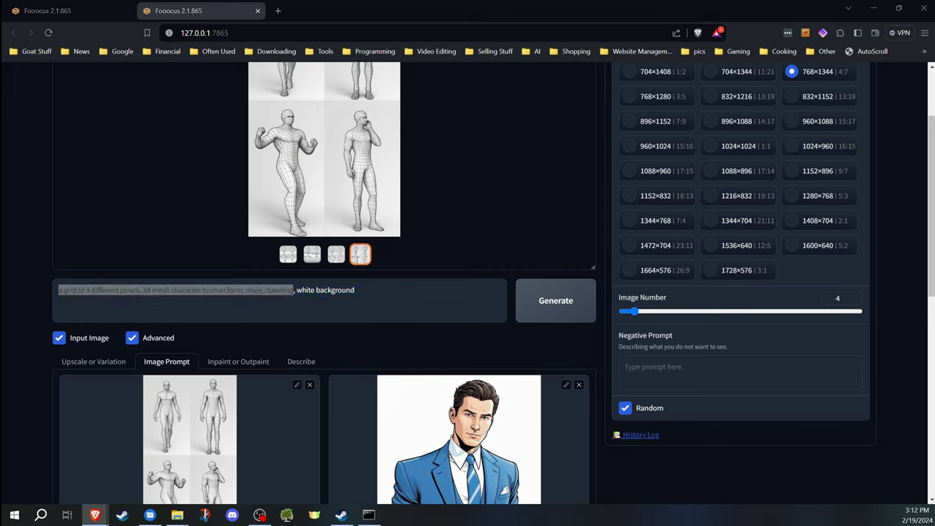
text(a man in a blue suit, in different poses, full body)
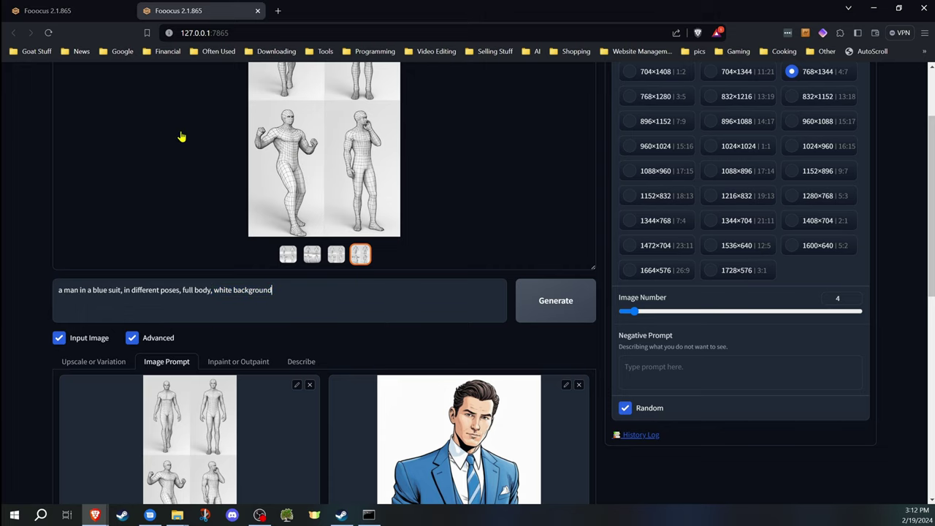
click(120, 290)
text(and bl)
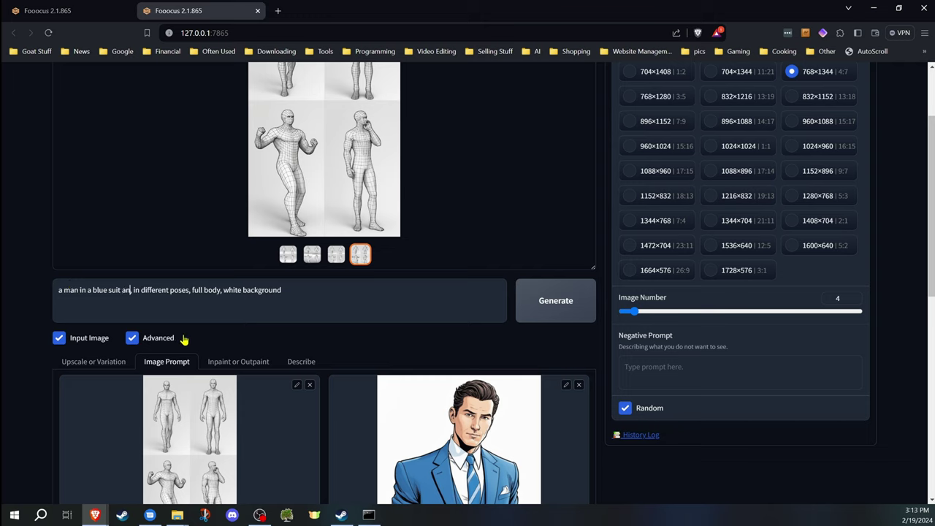
text(ack tie)
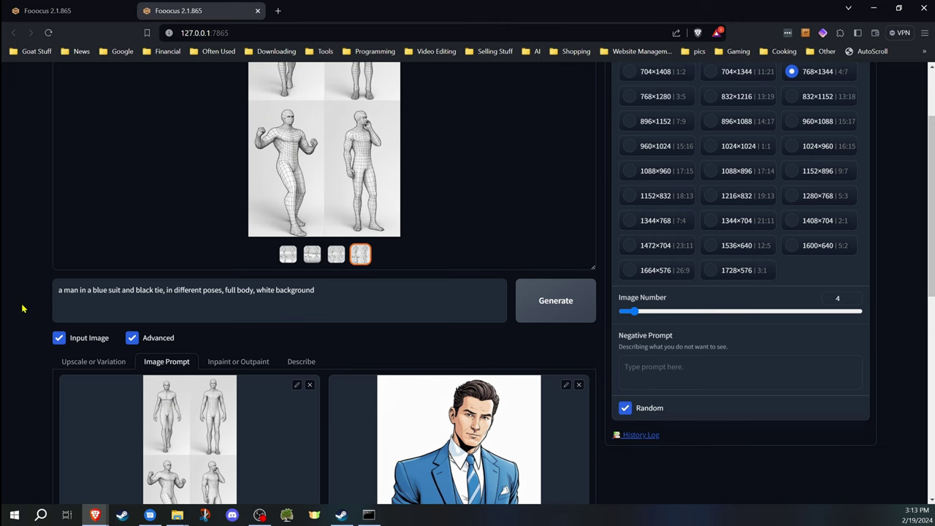
scroll(27, 307, up, 3)
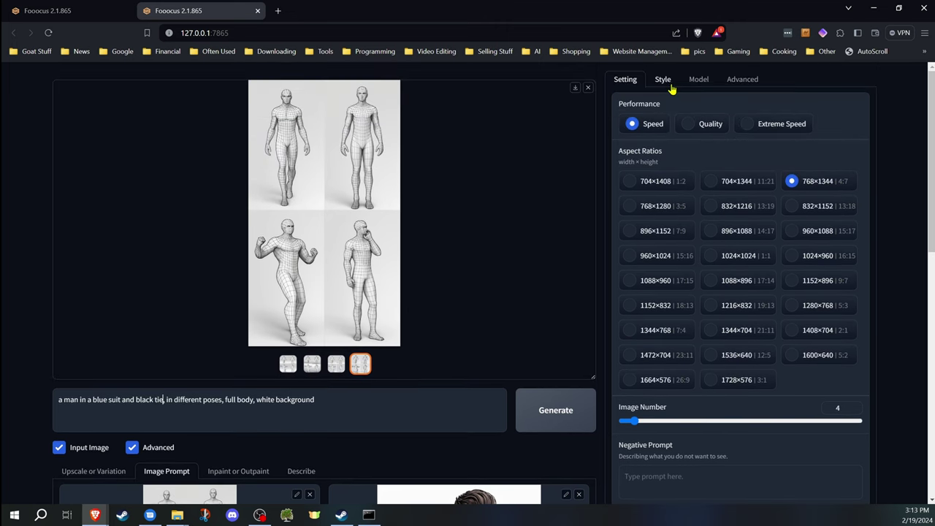
Set Performance to Quality and confirm SAI Comic Book is still checked.
click(691, 132)
click(661, 80)
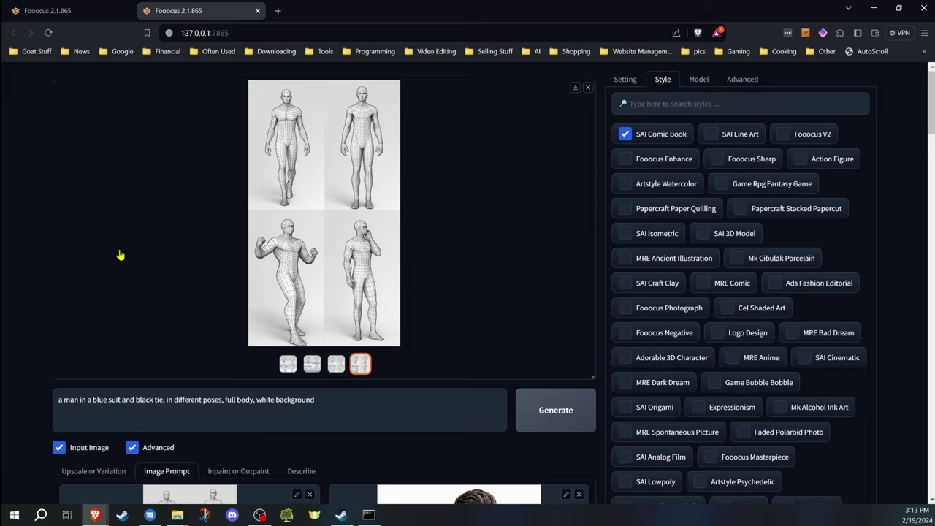
scroll(41, 311, down, 3)
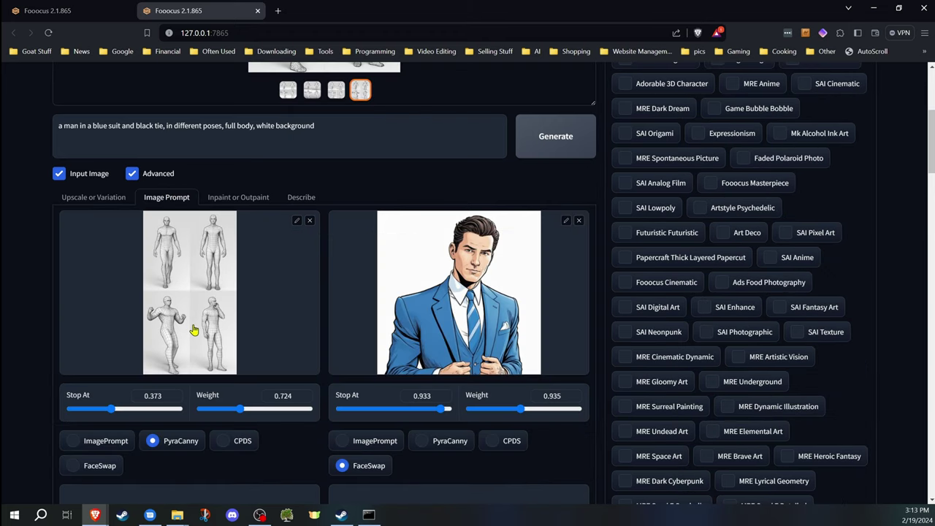
Generate the comic-style four-pose sheets of the blue-suited man.
scroll(185, 256, up, 3)
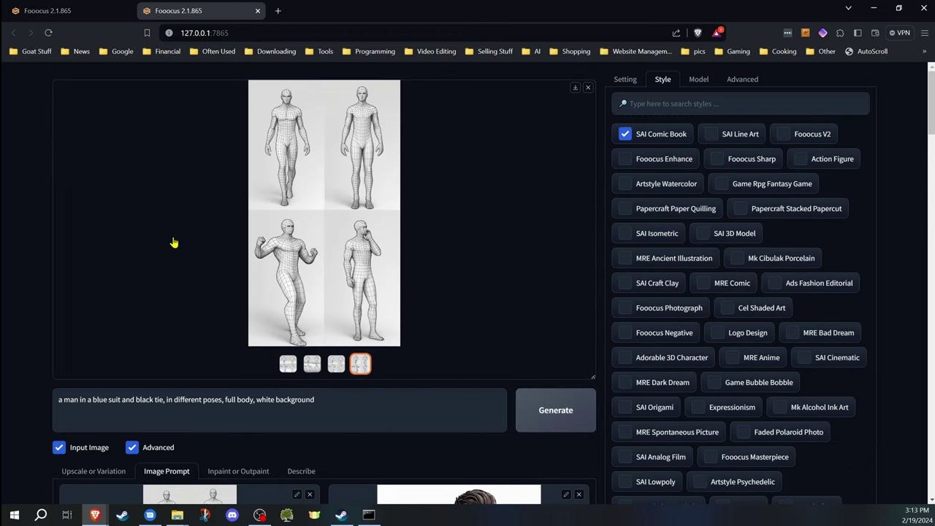
click(557, 411)
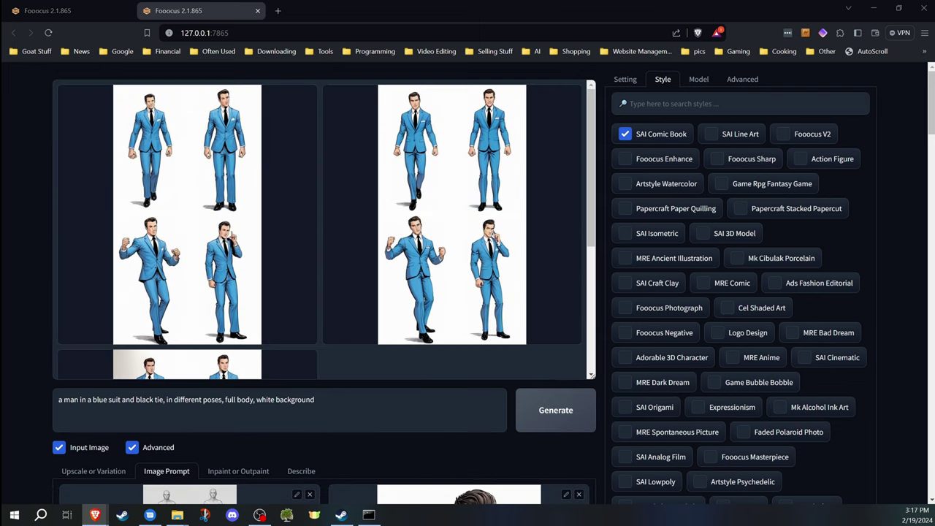
View the generated four-pose comic sheets full-screen and flip between them.
click(259, 515)
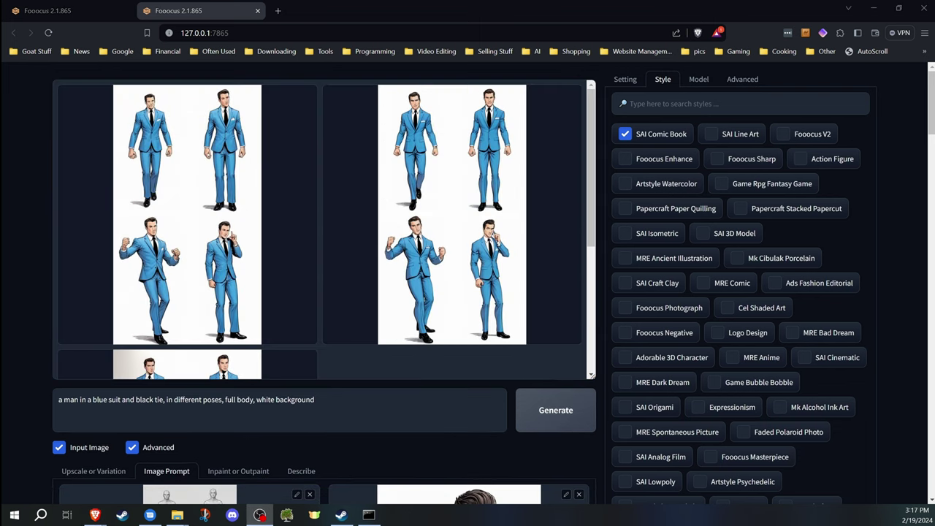
click(249, 213)
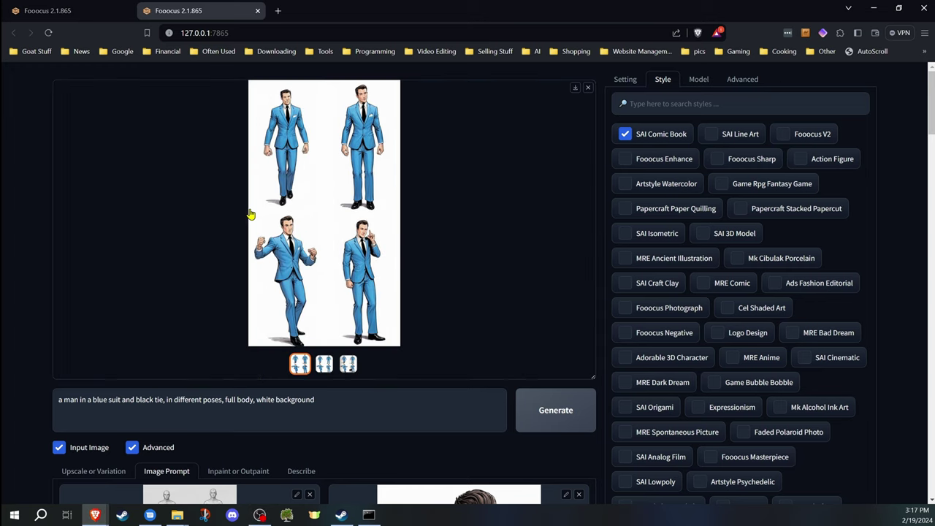
click(383, 239)
click(13, 272)
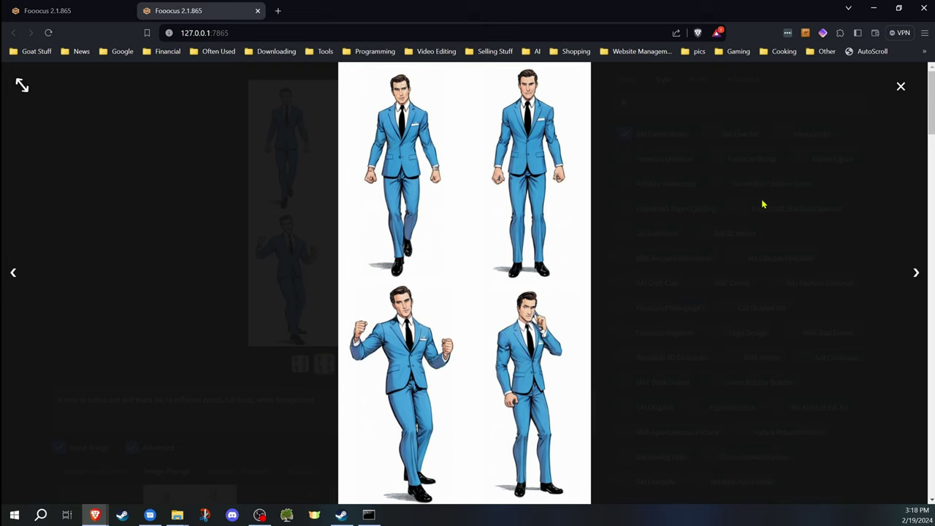
click(14, 274)
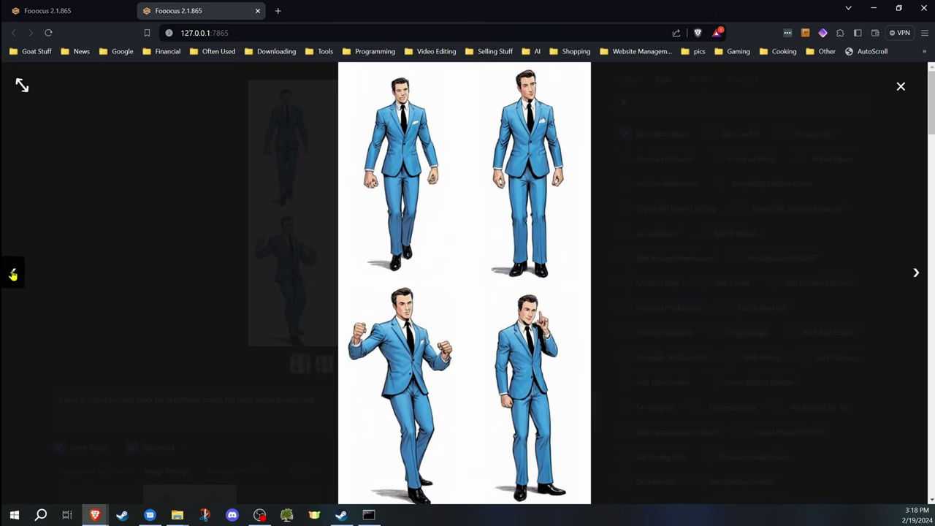
click(499, 387)
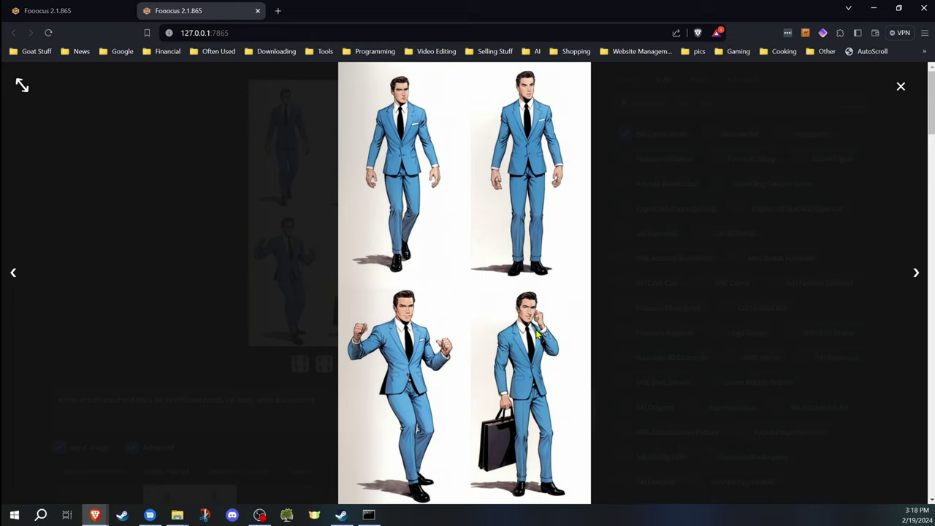
Open 2024-02-19_15-17-28_5269.png from the output folder in Paint.
click(901, 86)
click(177, 515)
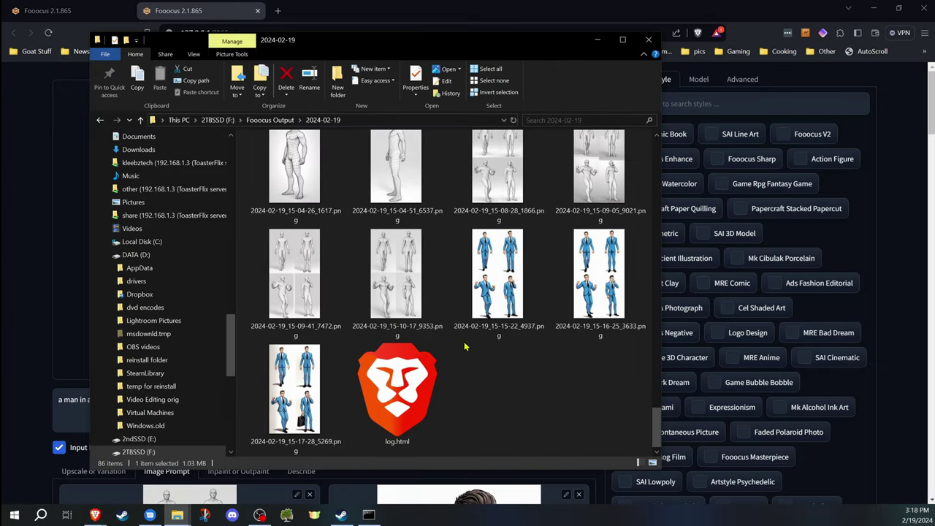
click(292, 387)
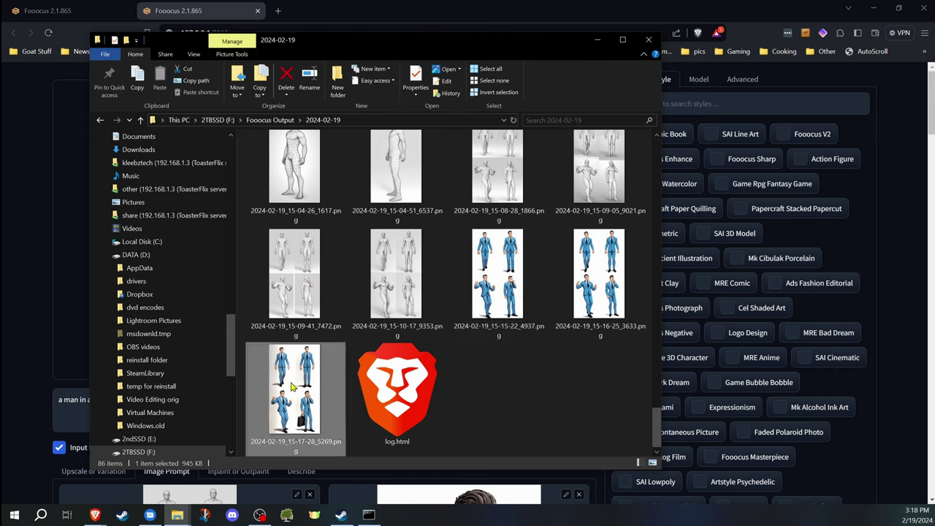
right_click(290, 387)
mouse_move(373, 250)
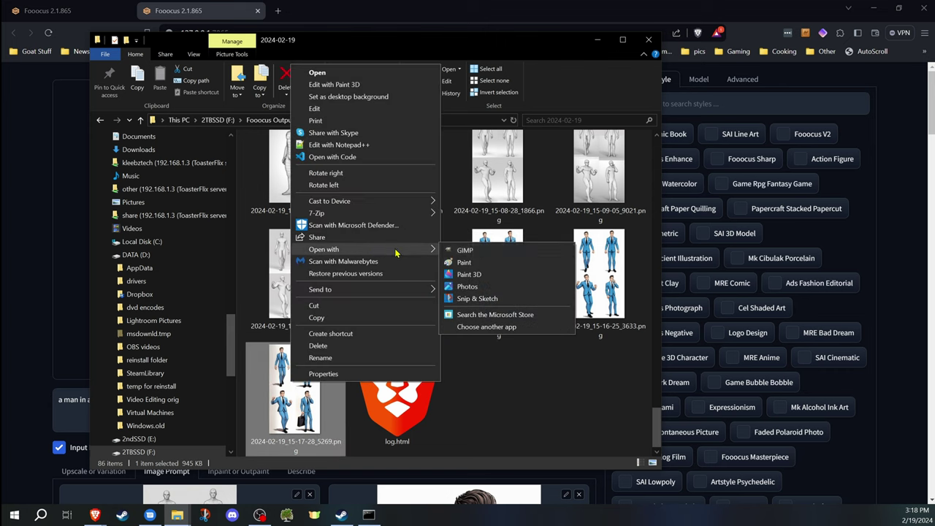
click(482, 274)
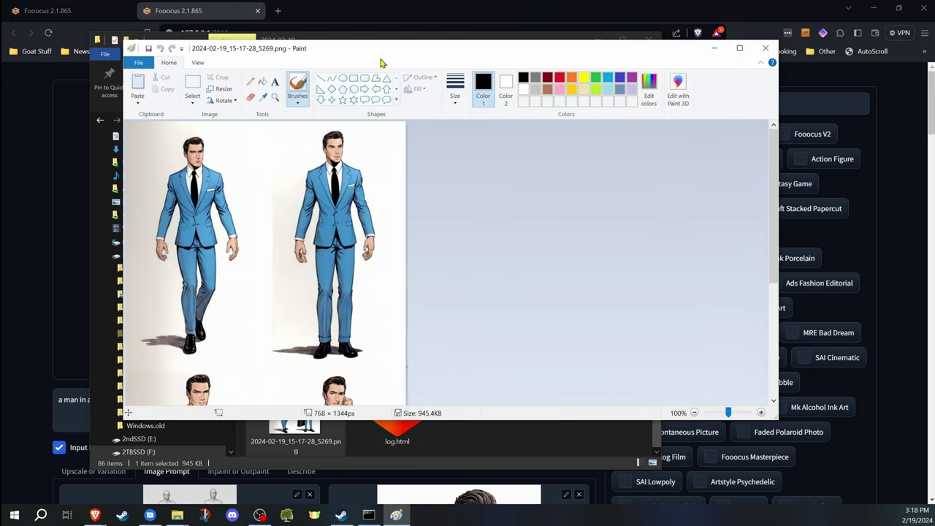
Crop the top-left walking figure, save it as man001.png, and undo the crop.
double_click(734, 55)
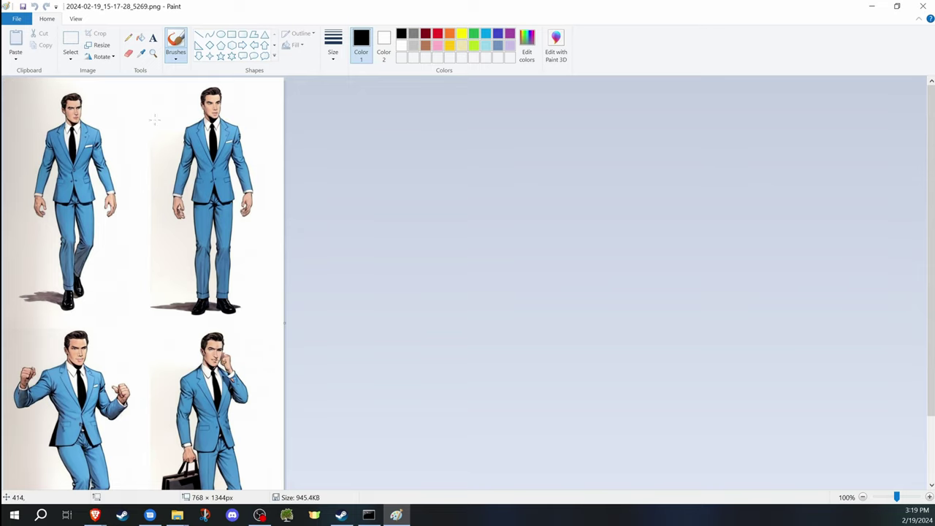
scroll(156, 295, down, 2)
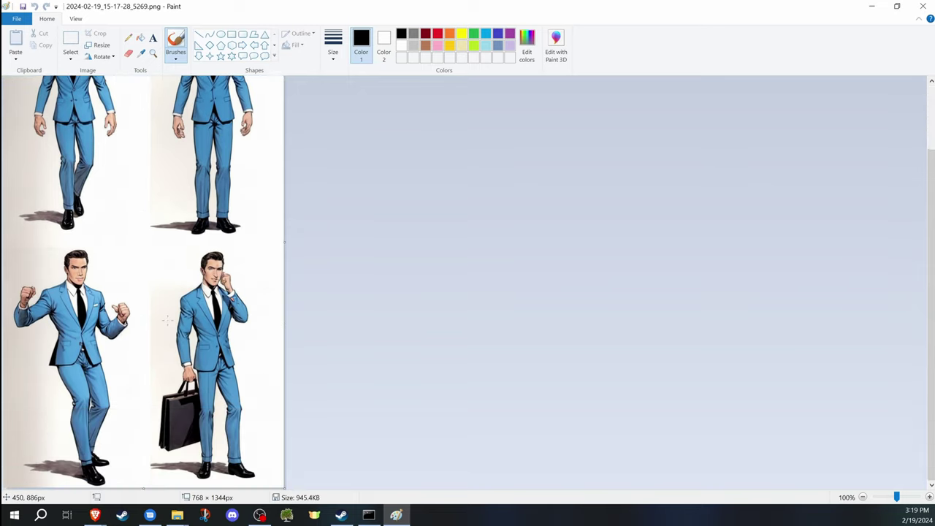
scroll(156, 296, up, 2)
click(71, 40)
drag(5, 79, 148, 319)
click(95, 33)
click(17, 18)
click(69, 117)
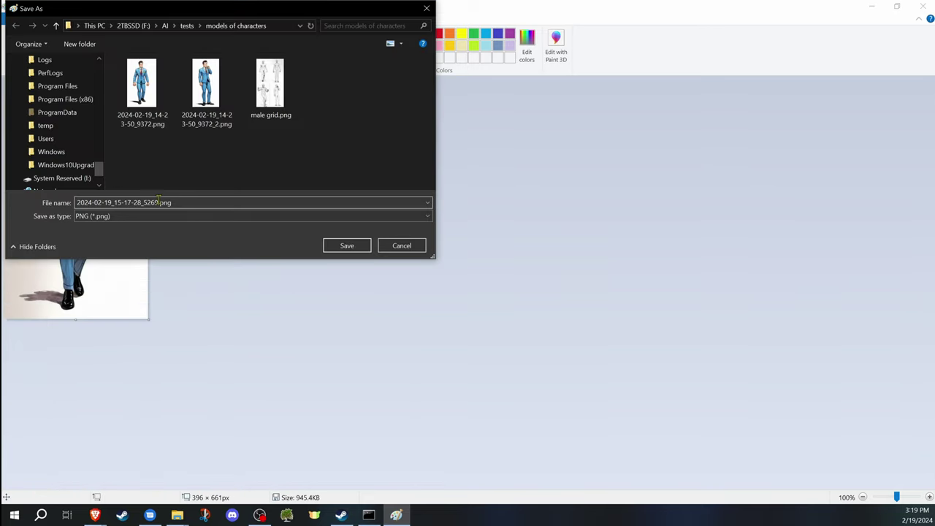
text(man001)
key(Return)
key(ctrl+z)
Crop the briefcase figure, save it as man002.png, and restore the full image.
scroll(220, 292, down, 2)
drag(138, 246, 284, 487)
click(95, 33)
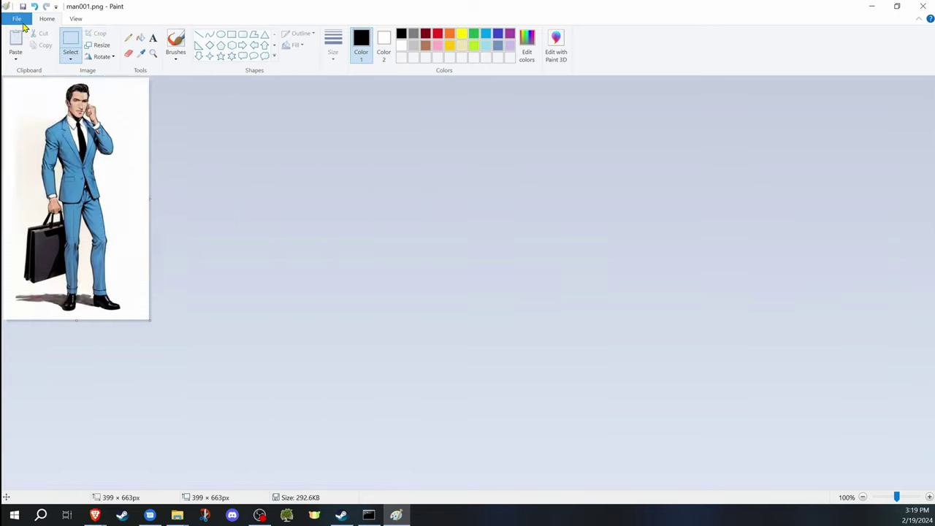
click(16, 19)
click(69, 117)
text(man002.png)
click(357, 248)
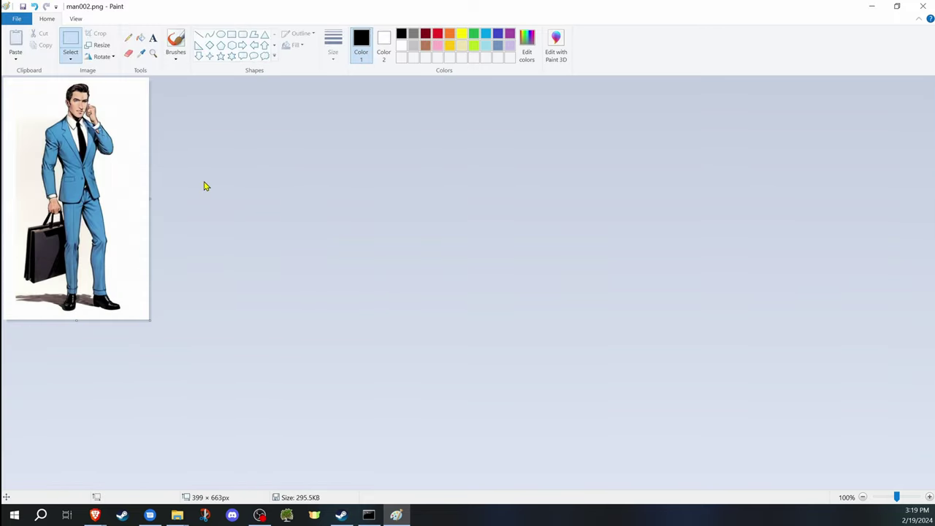
key(ctrl+z)
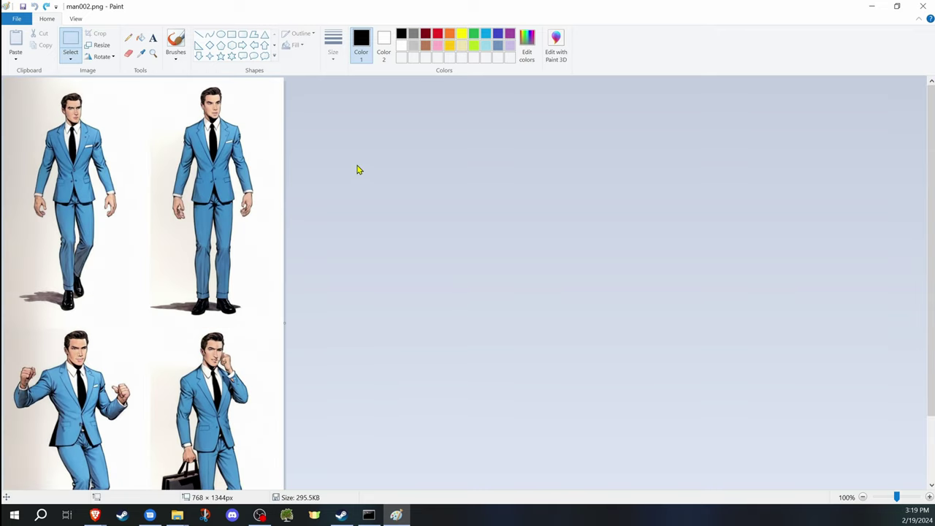
Close Paint and remove the pose-sketch image from the first Image Prompt.
click(922, 6)
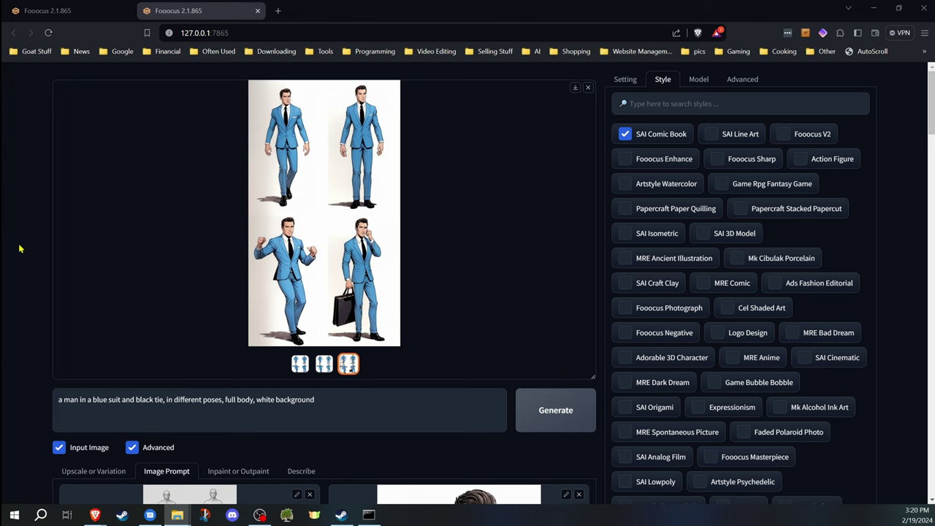
scroll(22, 247, down, 3)
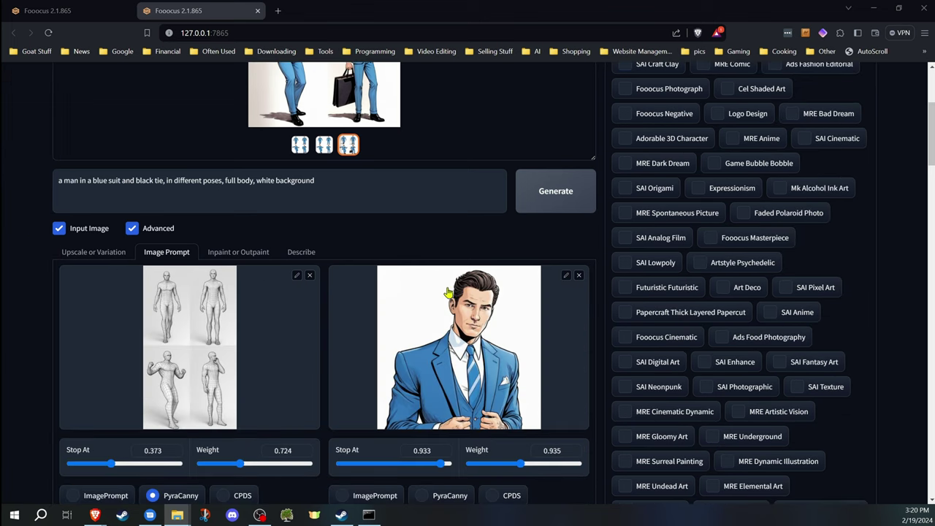
click(310, 276)
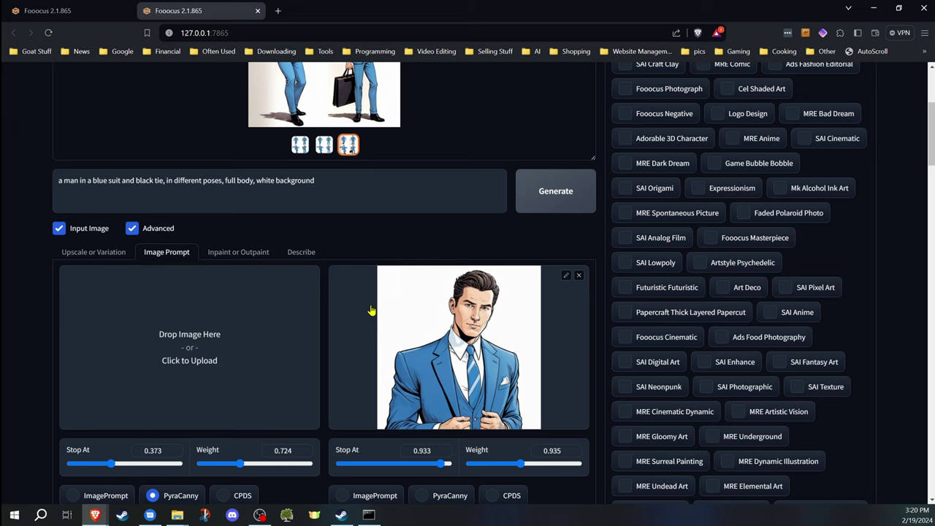
click(108, 253)
scroll(87, 262, down, 2)
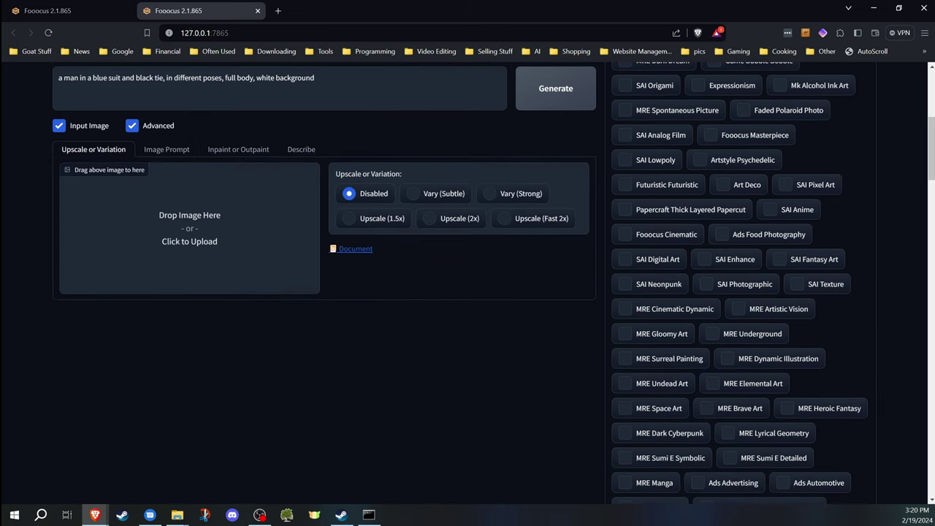
Load the walking man figure as the upscale input with Upscale (2x) selected.
click(177, 515)
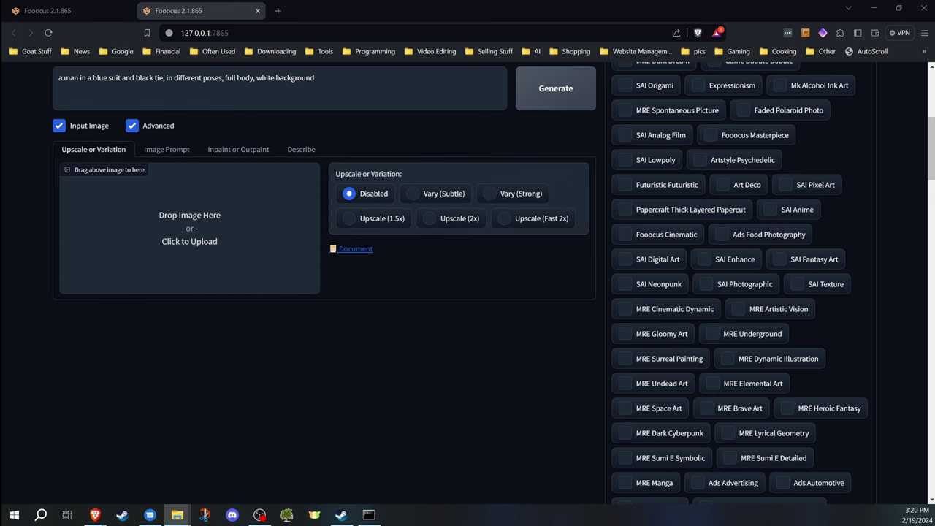
scroll(47, 302, up, 5)
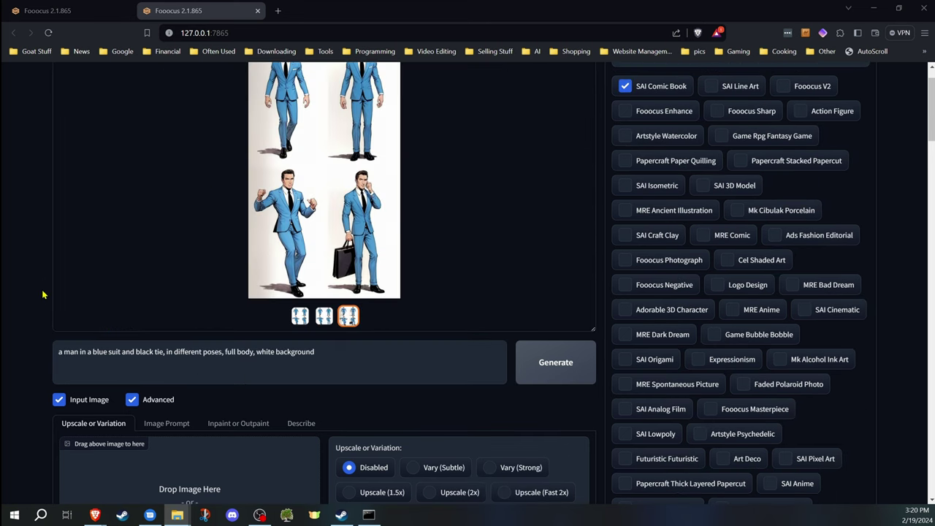
scroll(42, 295, down, 3)
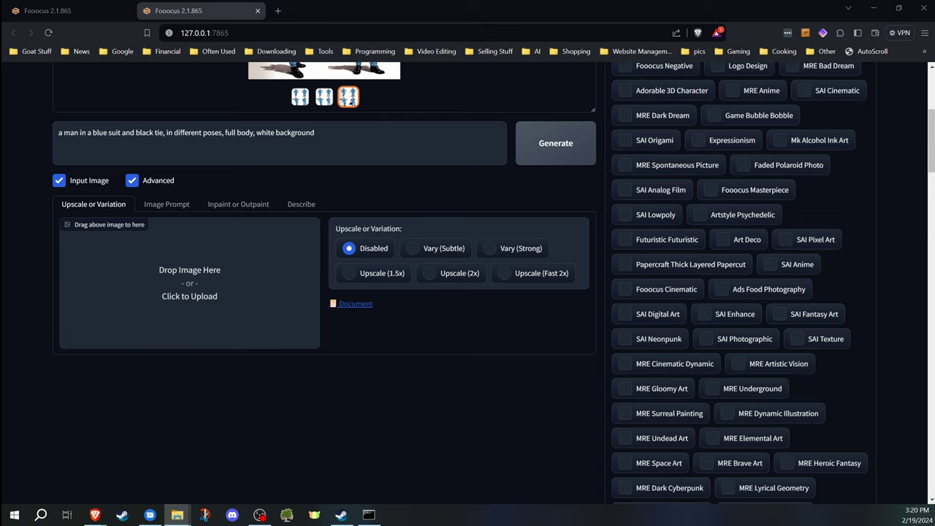
drag(263, 257, 263, 277)
click(430, 274)
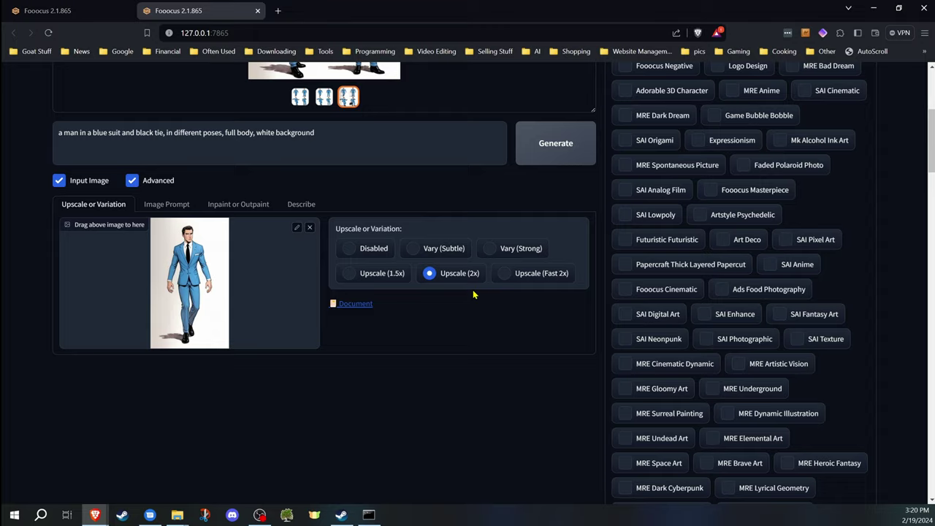
scroll(477, 296, up, 4)
scroll(628, 322, down, 4)
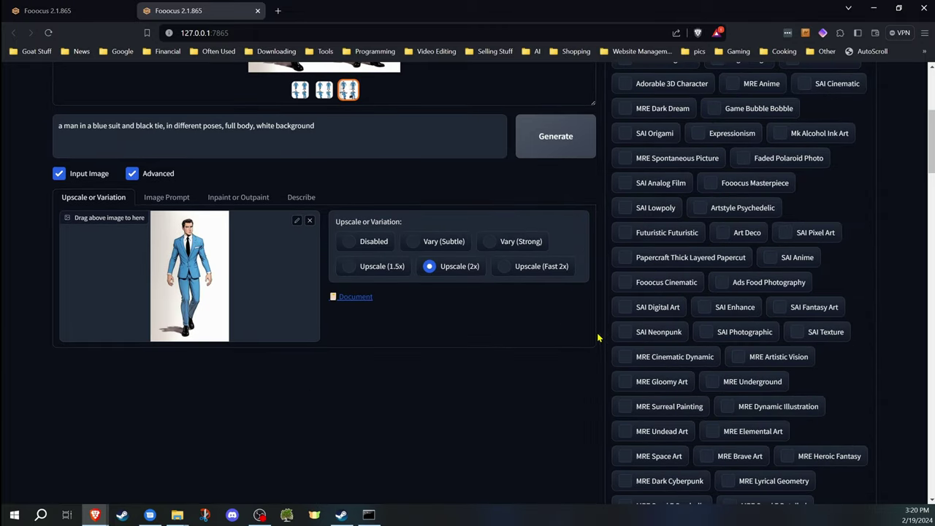
click(524, 268)
click(429, 267)
scroll(438, 277, up, 4)
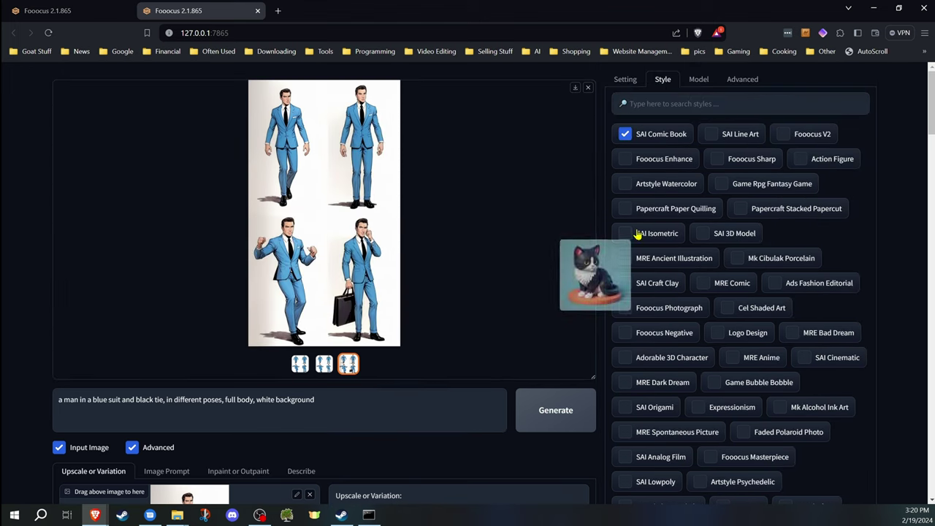
click(699, 79)
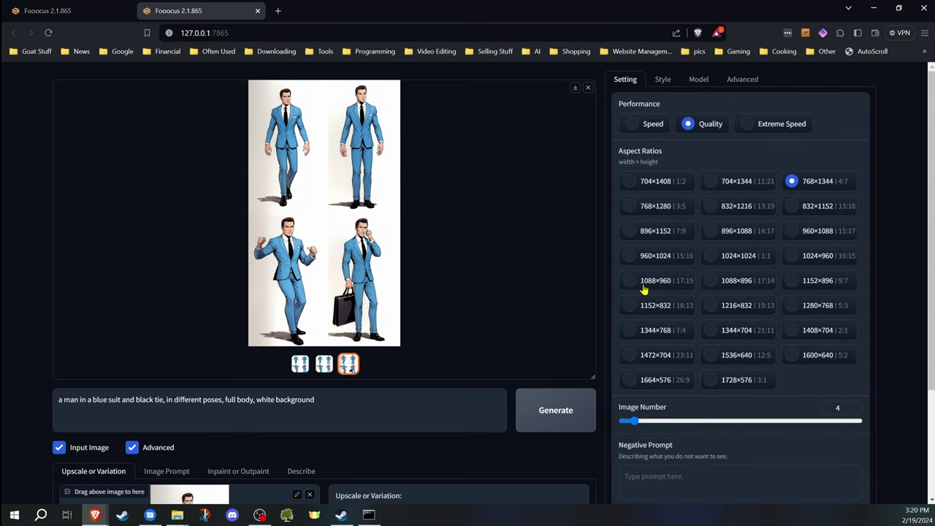
scroll(648, 291, down, 2)
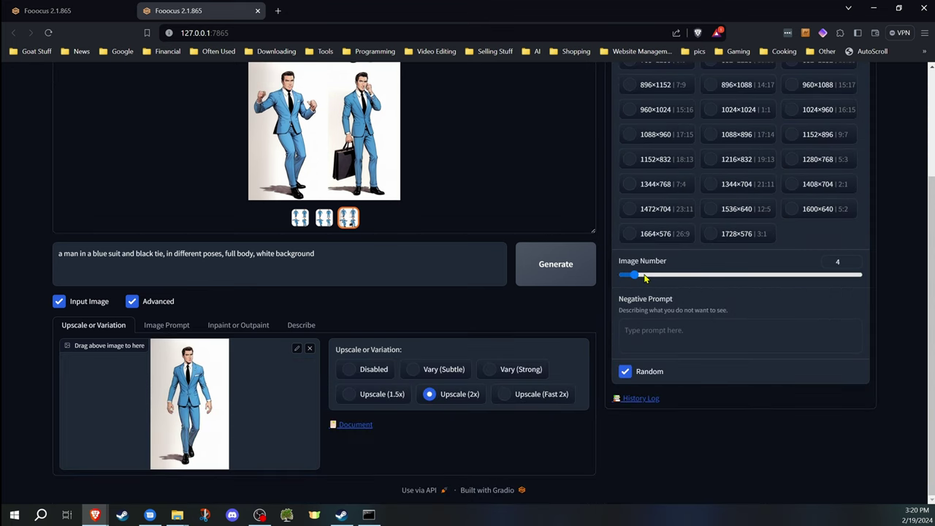
Describe the walking man figure as Art/Anime to replace the prompt with its tags.
click(297, 327)
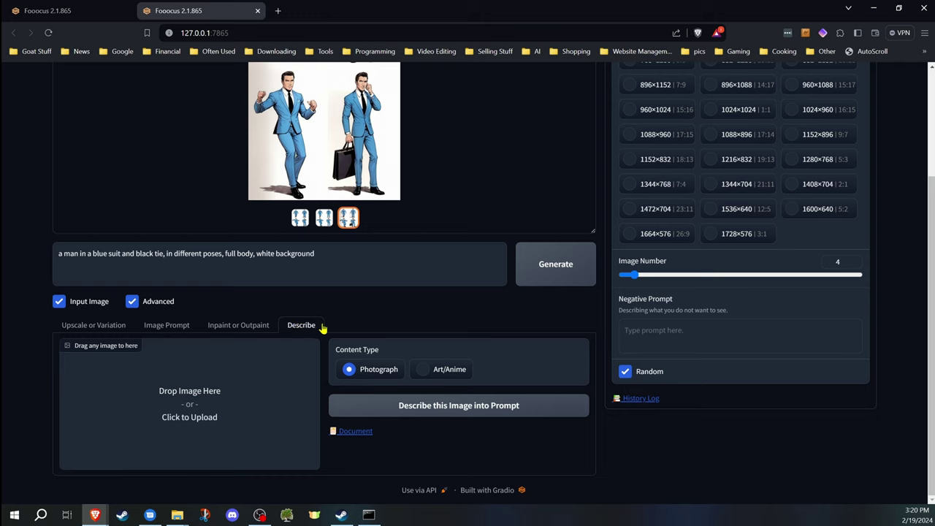
drag(1, 347, 110, 362)
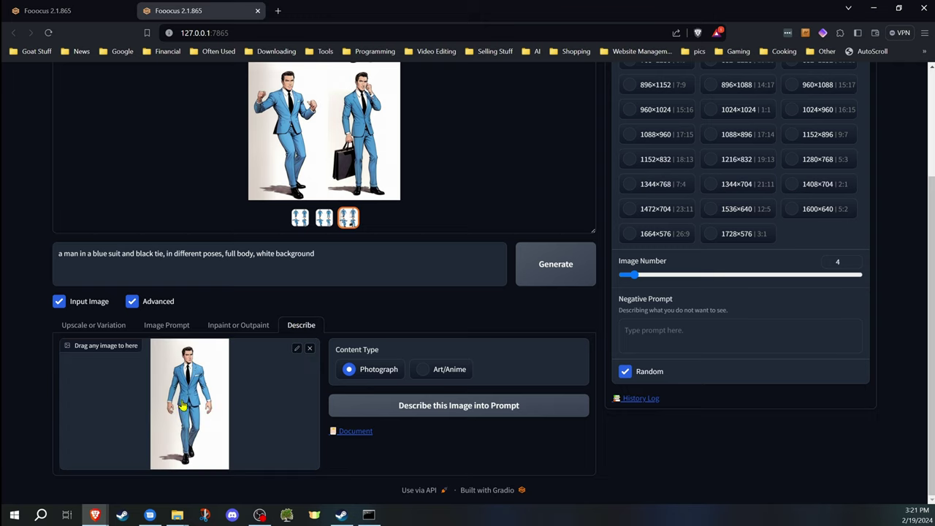
click(441, 371)
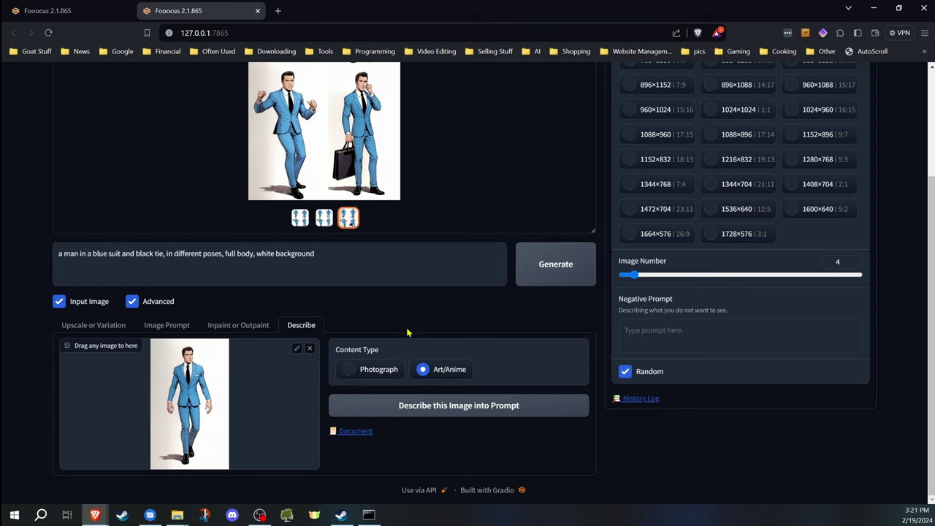
click(468, 407)
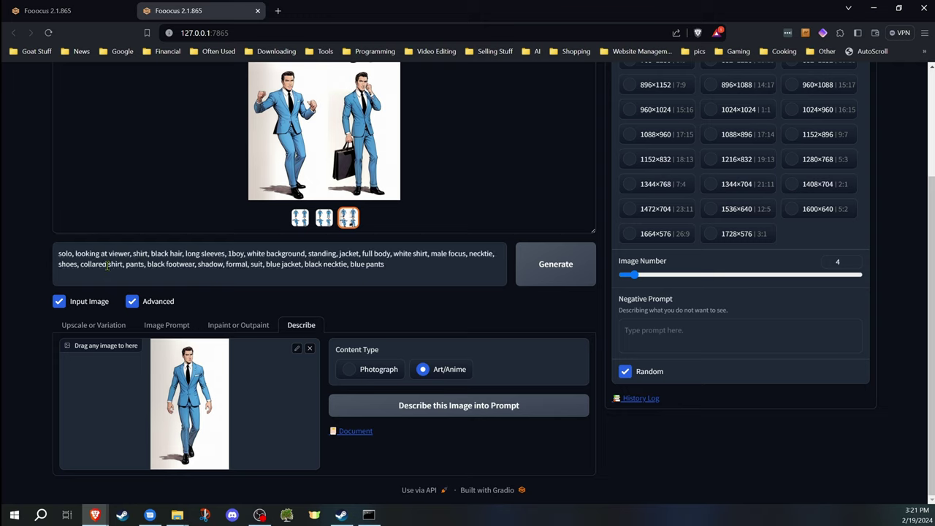
click(93, 325)
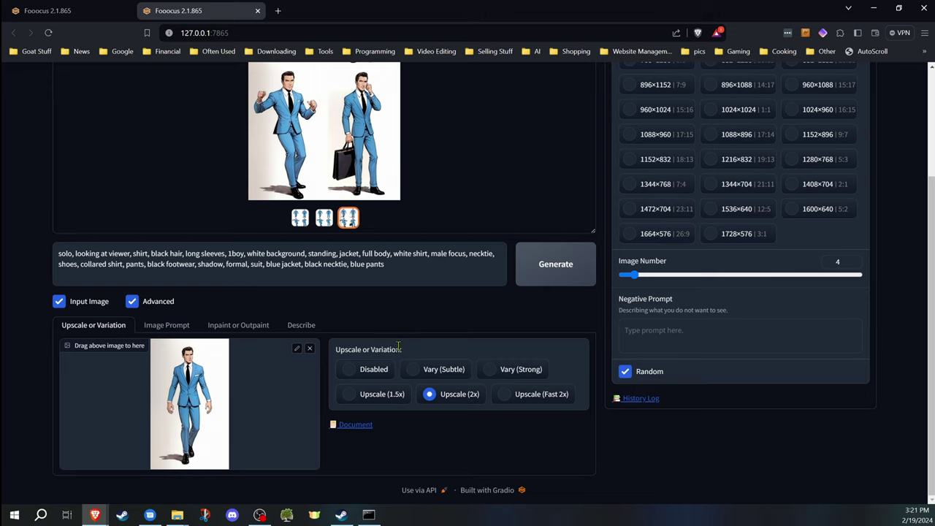
Bring up the image prompt references and the Upscale or Variation options for the walking figure.
click(178, 331)
scroll(256, 325, down, 2)
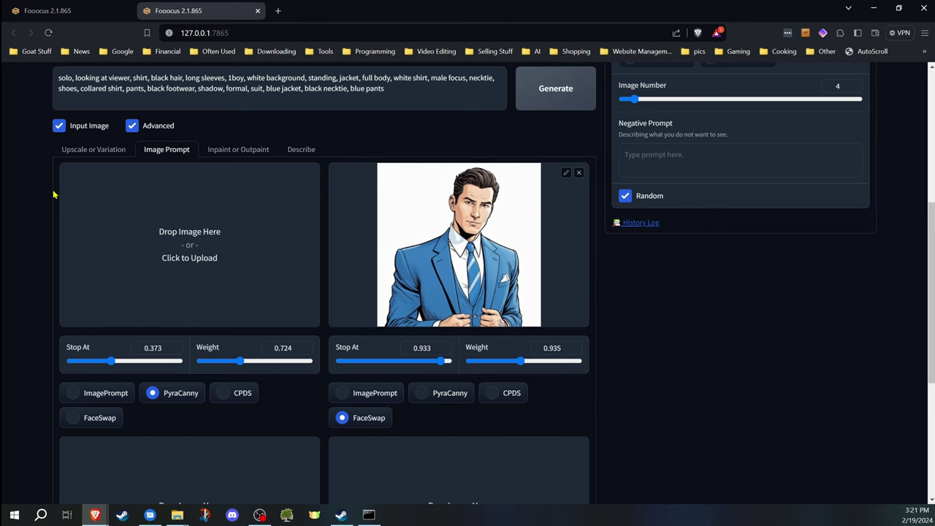
scroll(49, 223, up, 1)
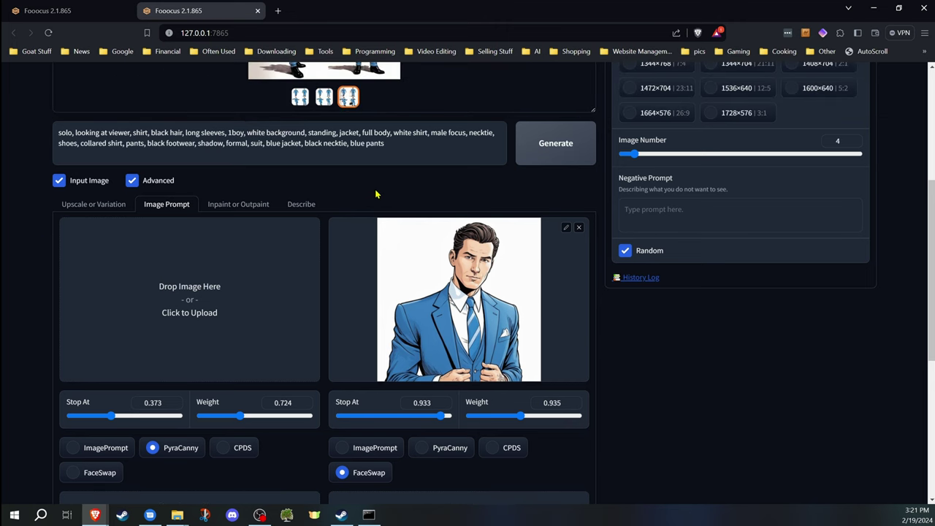
click(87, 205)
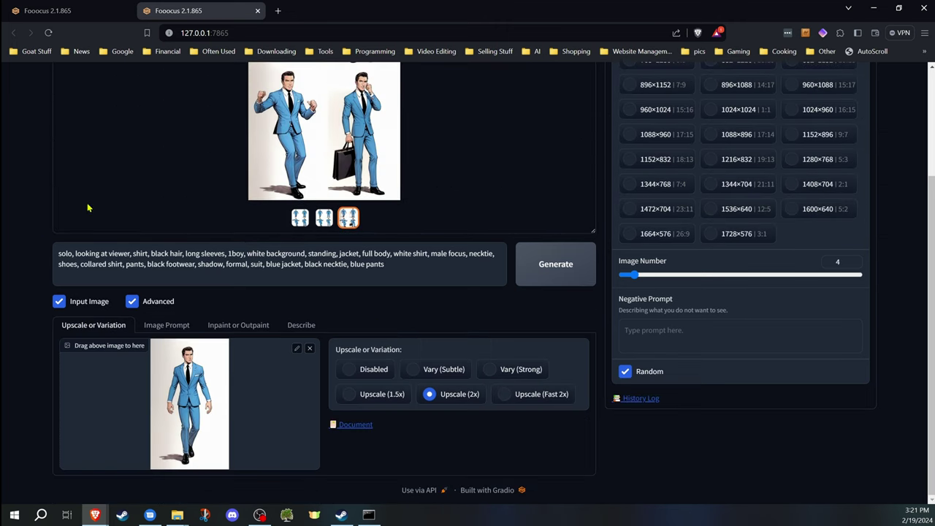
scroll(482, 322, up, 2)
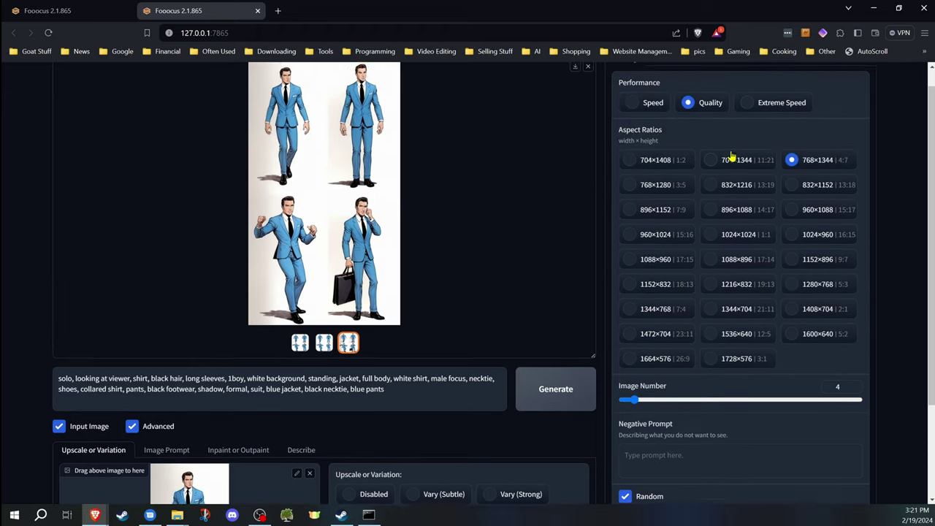
scroll(772, 90, up, 1)
Turn on Developer Debug Mode and tick Mixing Image Prompt and Vary/Upscale under Control.
click(742, 78)
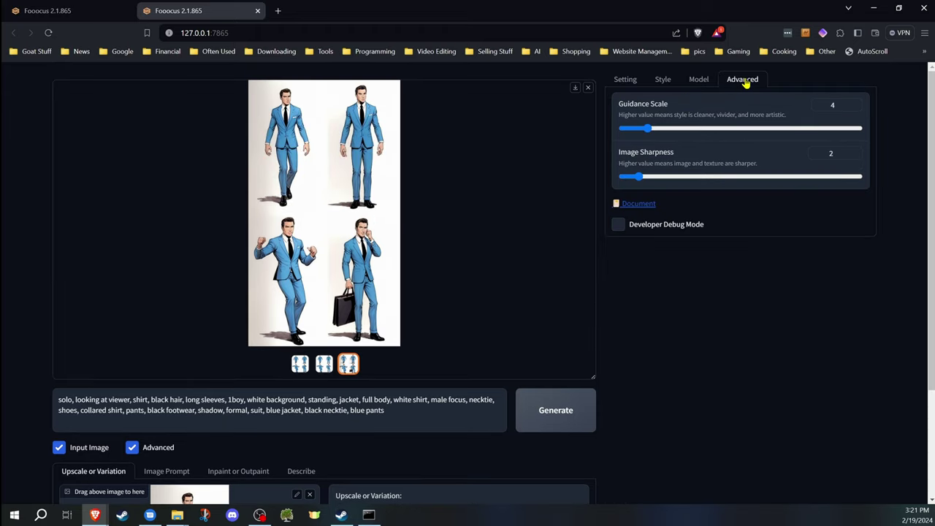
click(618, 225)
click(690, 248)
scroll(691, 249, down, 2)
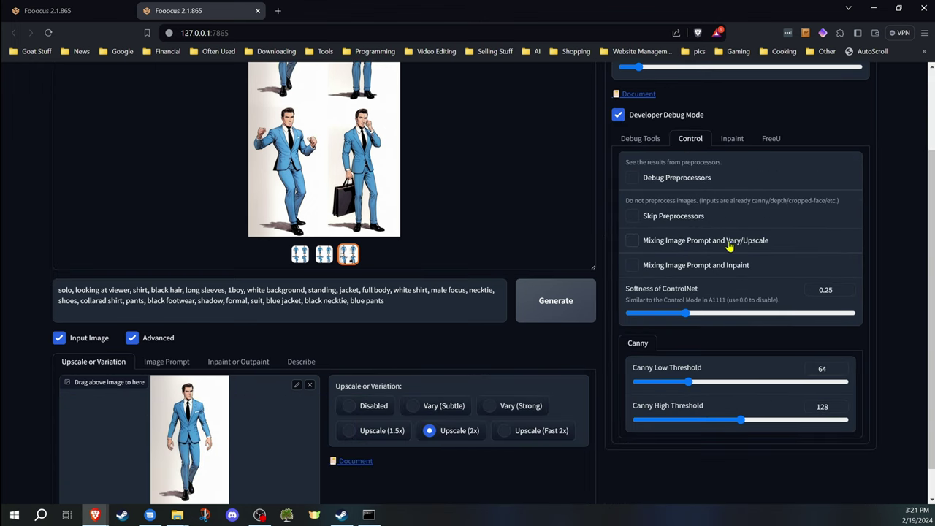
click(633, 242)
Confirm the FaceSwap image prompt and start the Upscale 2x generation.
click(175, 363)
scroll(365, 323, down, 5)
scroll(337, 312, up, 4)
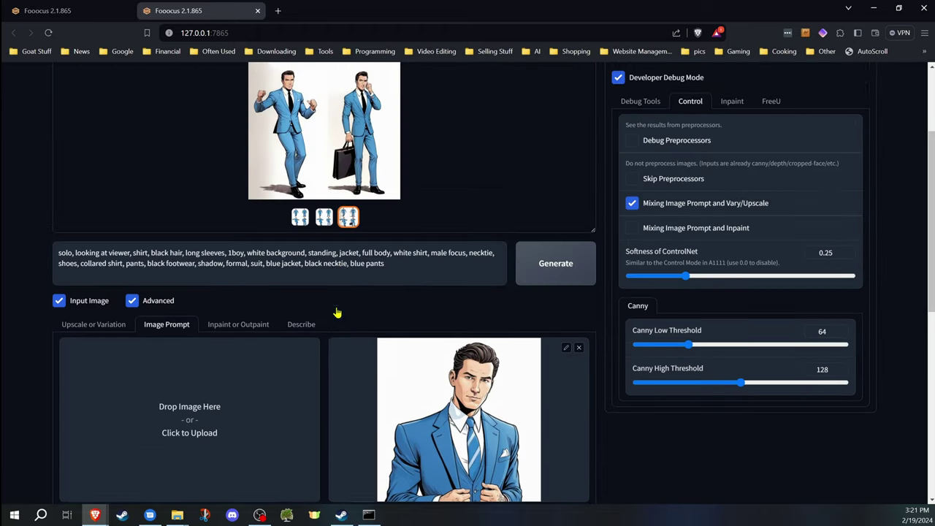
click(117, 326)
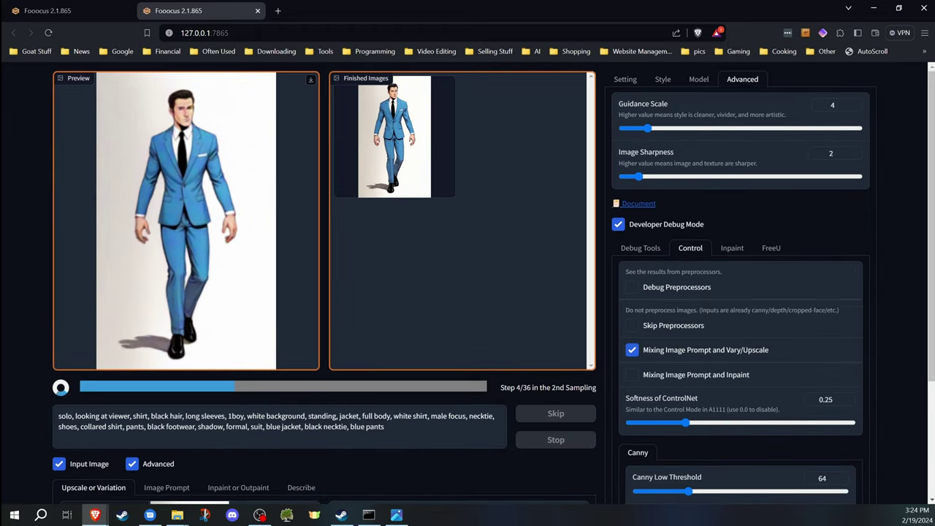
Open the upscaled man001.png in Photos, zoom in on it, and drag it toward Fooocus.
click(396, 515)
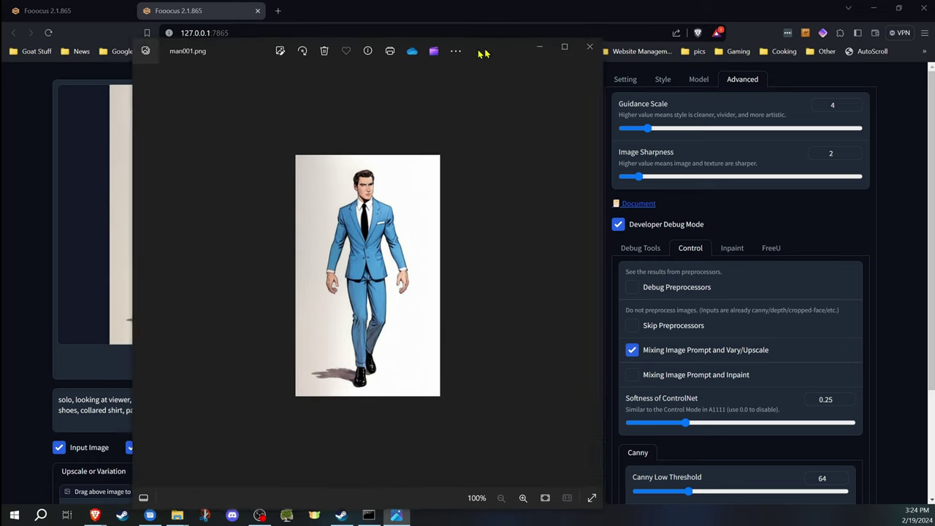
drag(484, 53, 683, 16)
scroll(593, 210, up, 1)
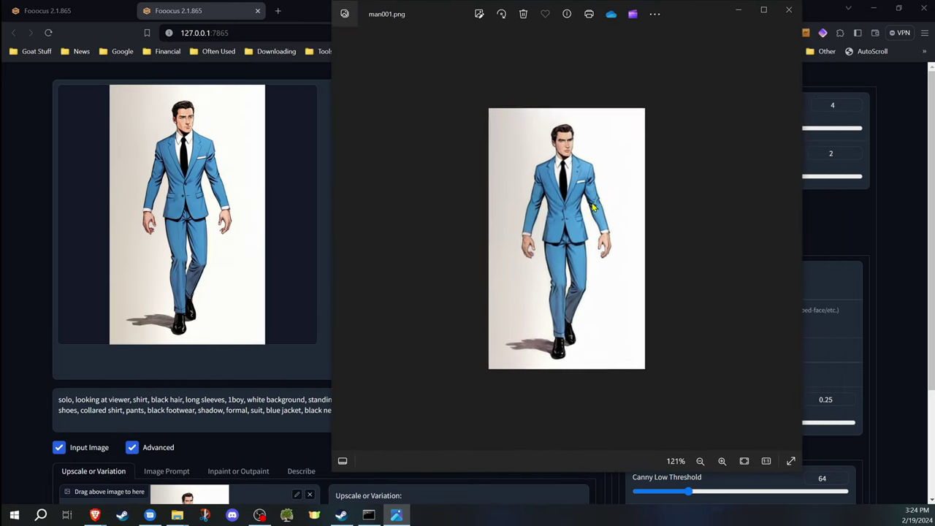
scroll(552, 208, up, 2)
drag(554, 208, 139, 146)
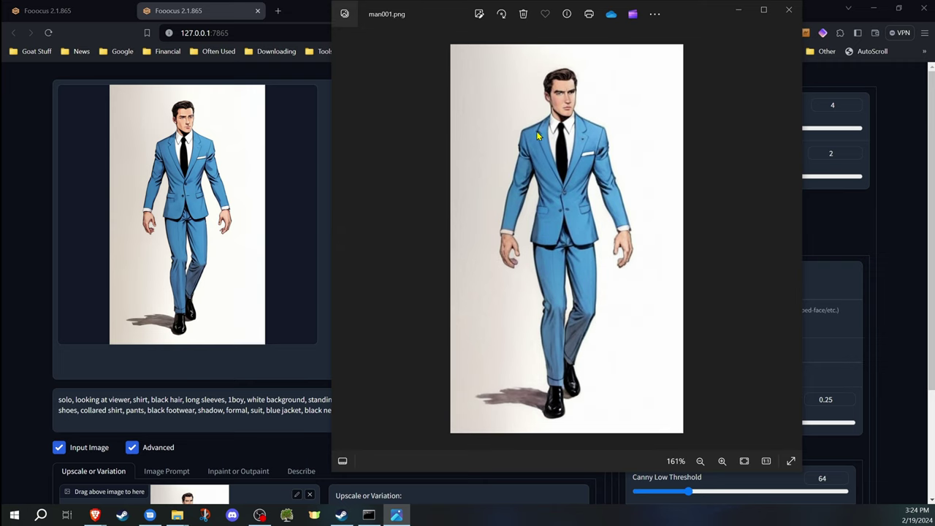
drag(531, 128, 235, 210)
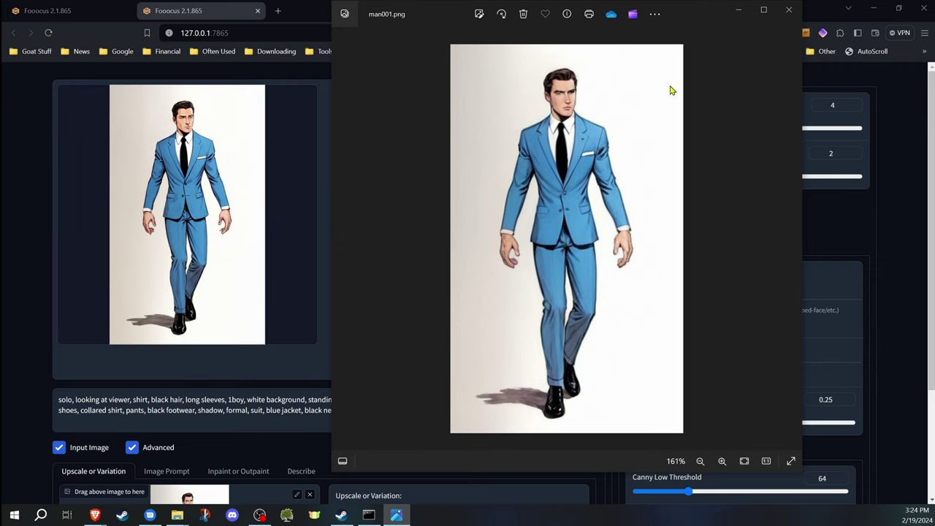
Close Photos, remove the Upscale input image, and drop the walking figure into Inpaint or Outpaint.
click(789, 9)
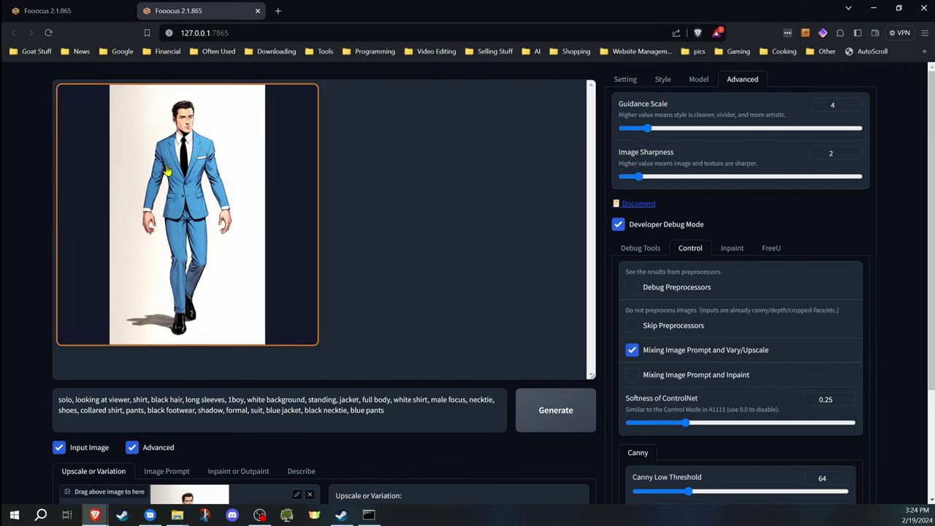
scroll(70, 231, down, 2)
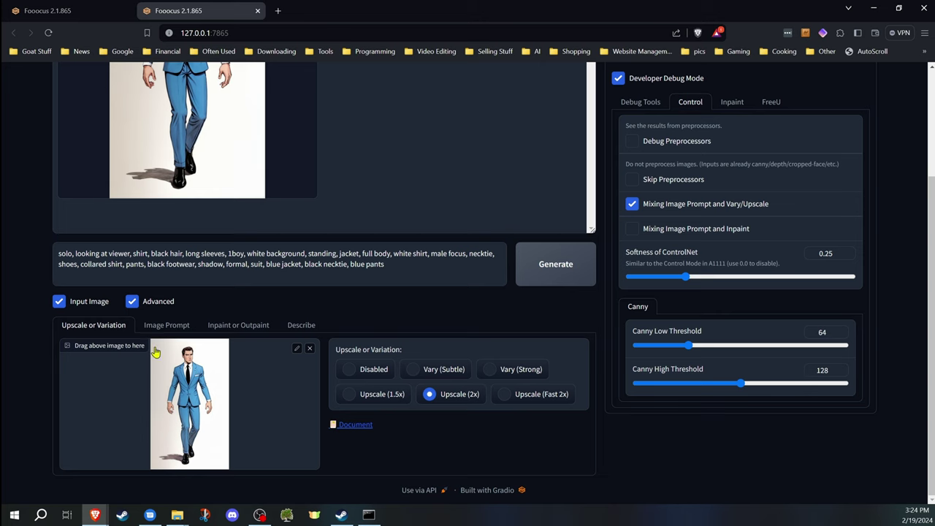
click(310, 349)
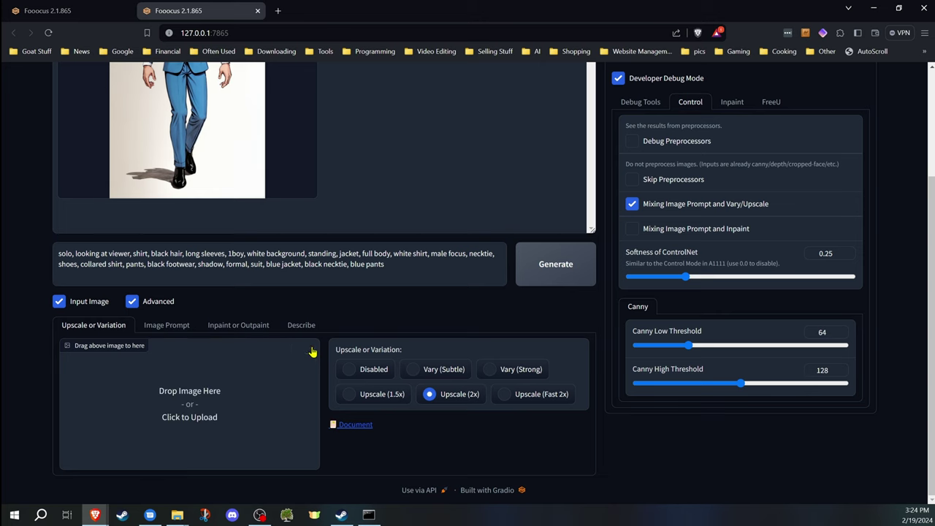
click(166, 325)
scroll(223, 319, down, 2)
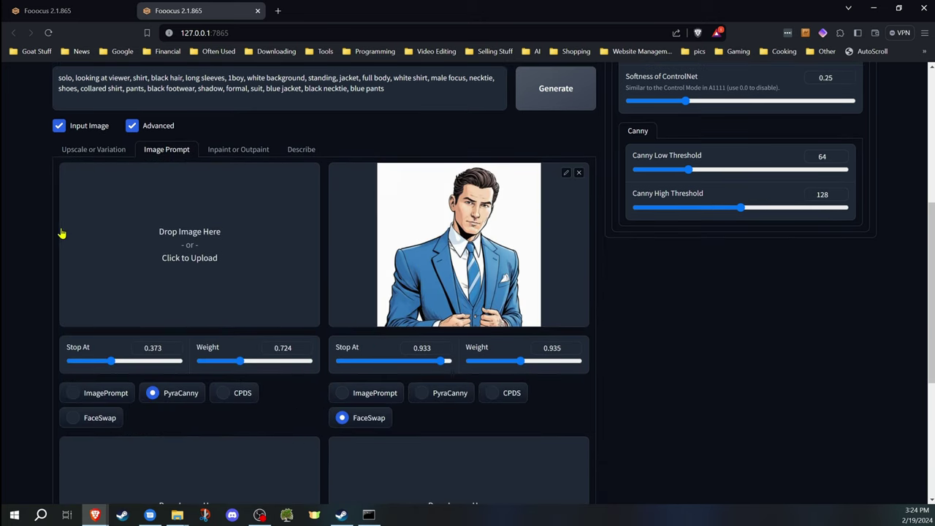
click(241, 149)
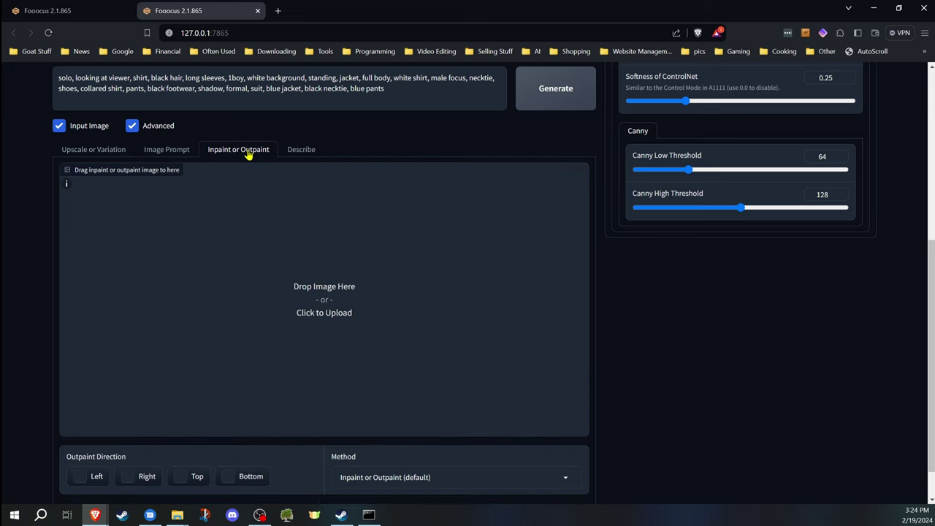
scroll(248, 154, up, 2)
drag(187, 95, 288, 387)
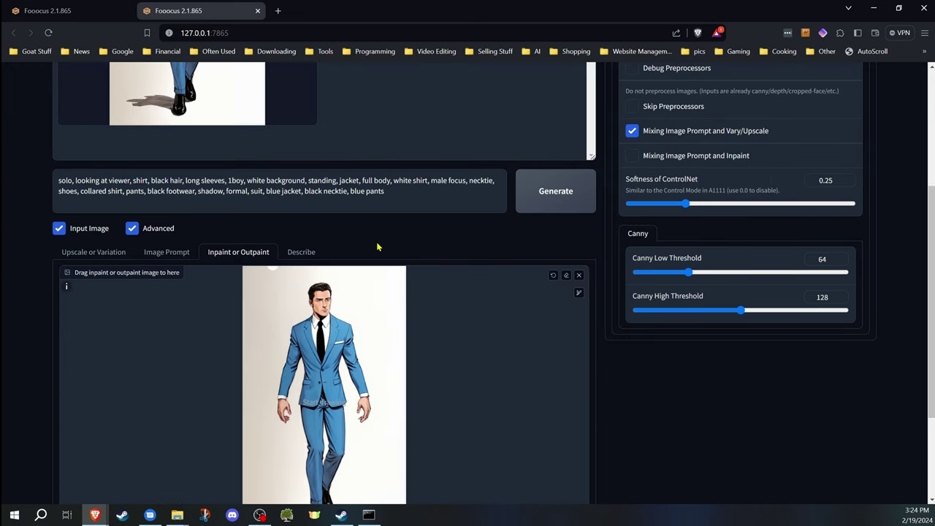
Raise the FaceSwap image prompt's Stop At to 0.953.
scroll(377, 228, down, 2)
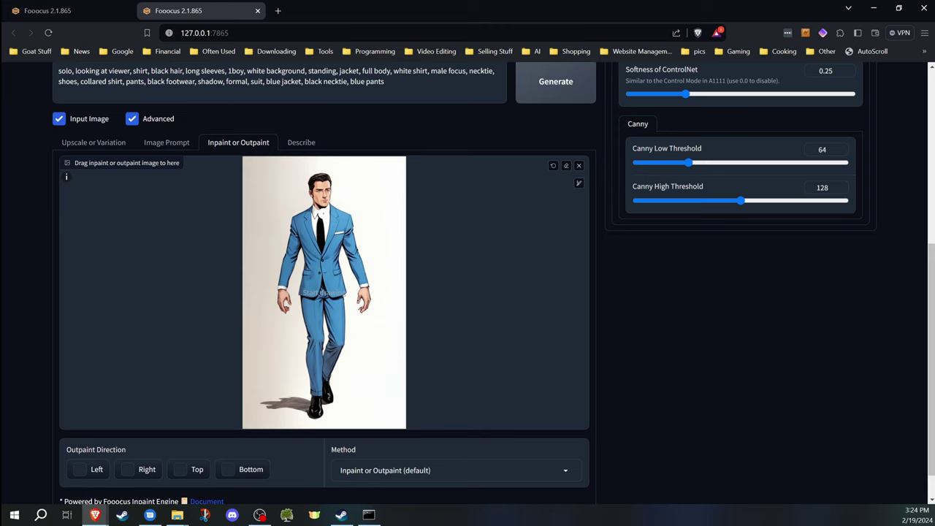
scroll(330, 247, up, 4)
scroll(330, 247, down, 3)
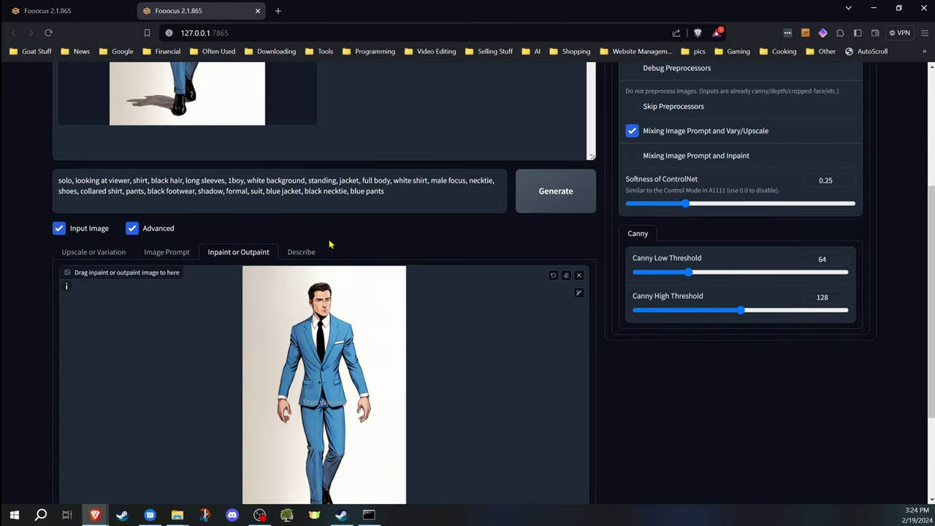
click(167, 252)
scroll(240, 268, down, 2)
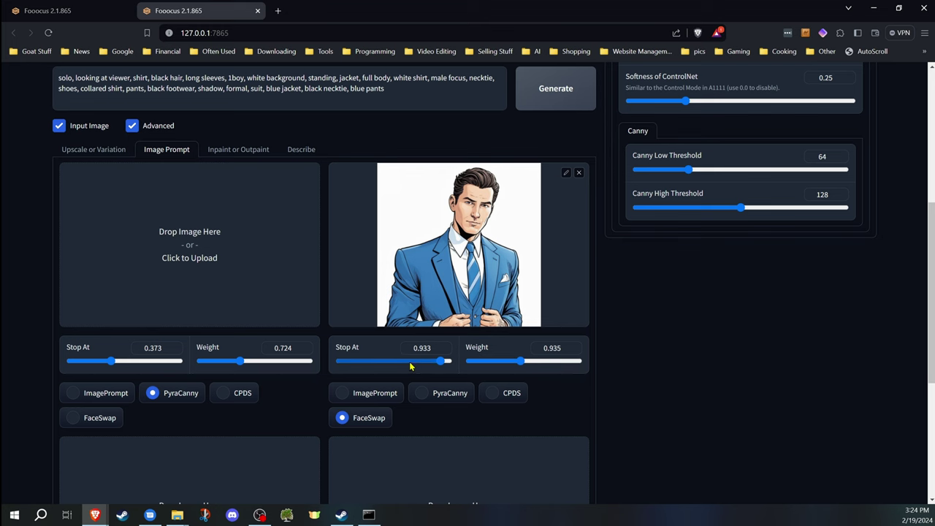
scroll(588, 324, up, 4)
scroll(475, 367, down, 4)
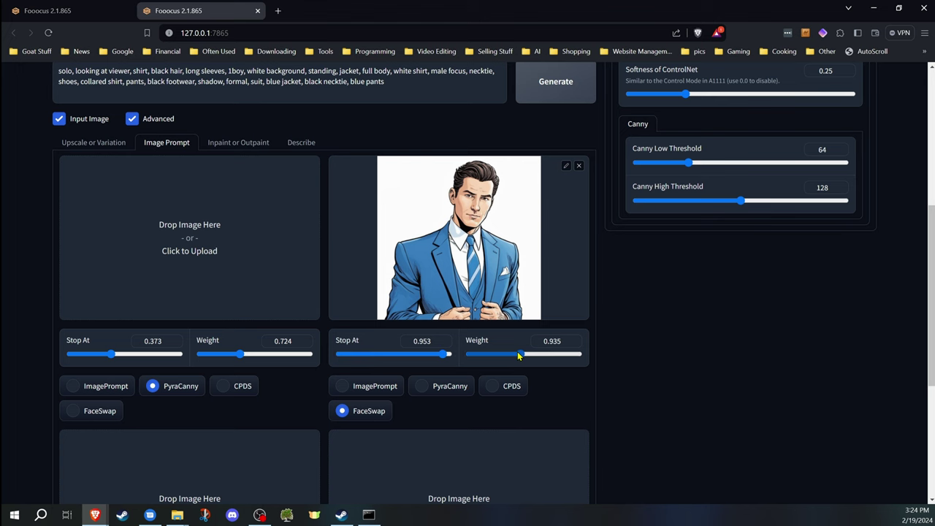
drag(521, 356, 523, 356)
scroll(219, 394, up, 5)
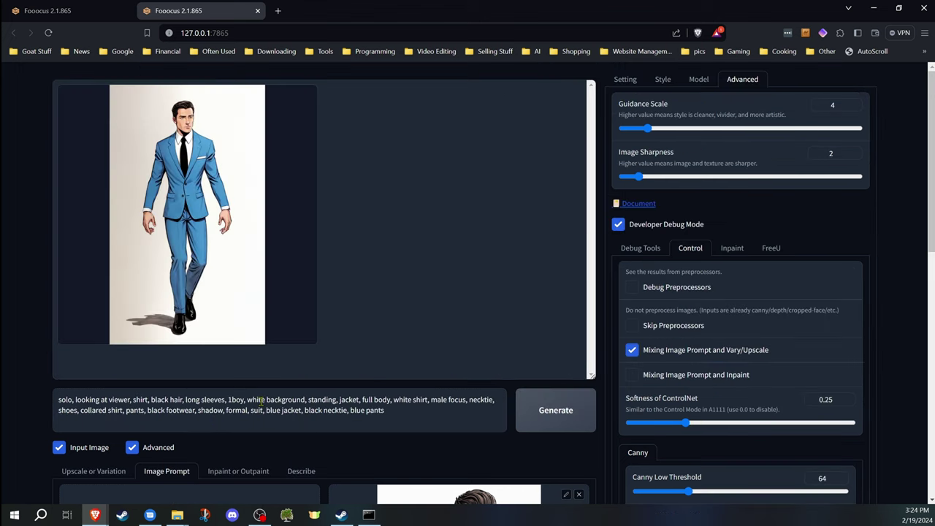
Enlarge the brush and mask the walking figure's head and hair on the inpaint canvas.
scroll(260, 400, down, 2)
click(246, 306)
scroll(292, 278, down, 2)
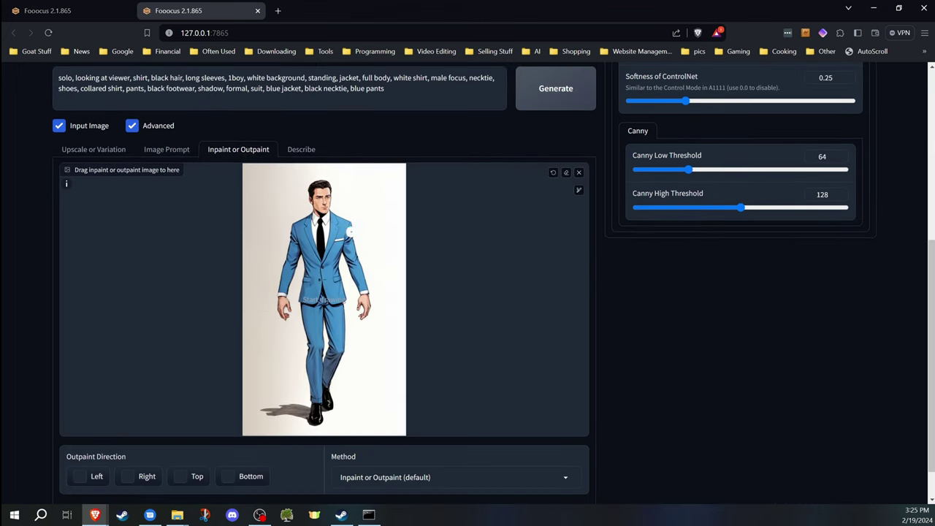
click(579, 191)
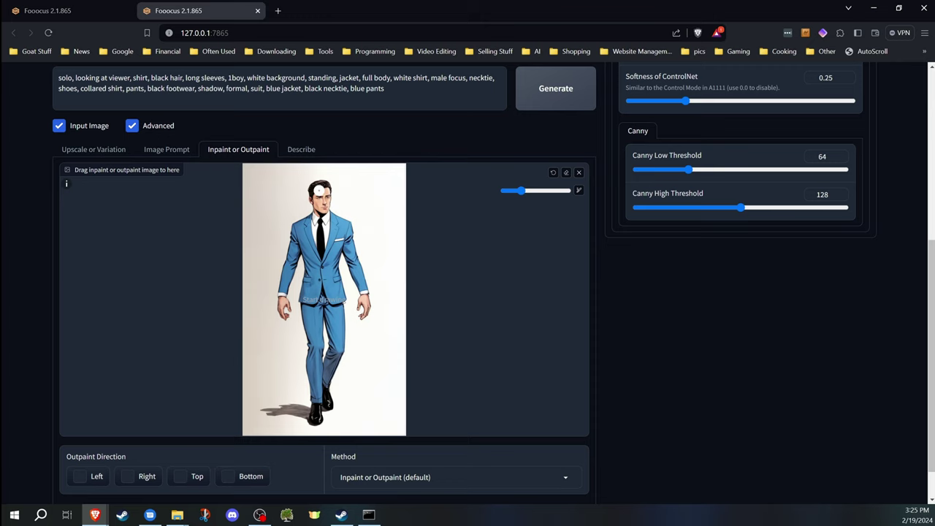
drag(521, 190, 532, 190)
mouse_move(321, 188)
mouse_down()
mouse_move(326, 212)
mouse_move(313, 197)
mouse_move(321, 184)
mouse_up()
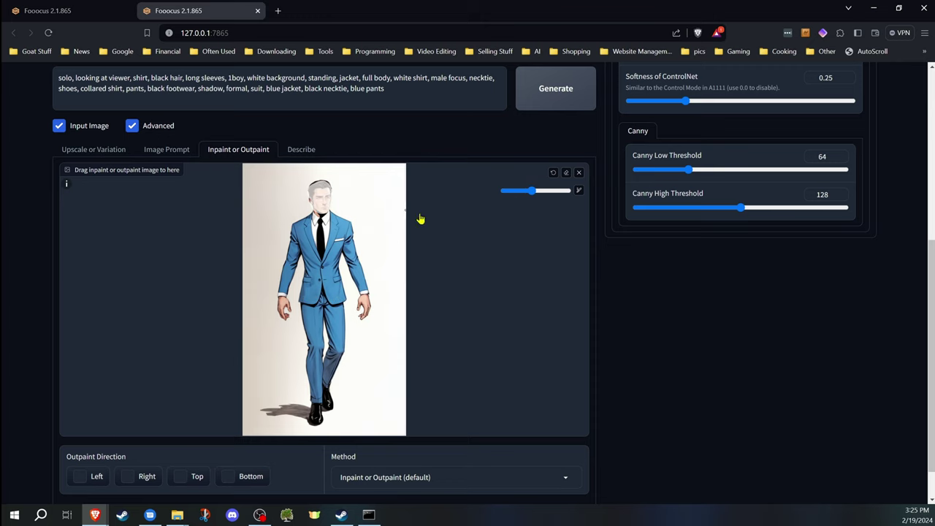
Untick Mixing Image Prompt and Vary/Upscale and tick Mixing Image Prompt and Inpaint.
scroll(695, 232, up, 3)
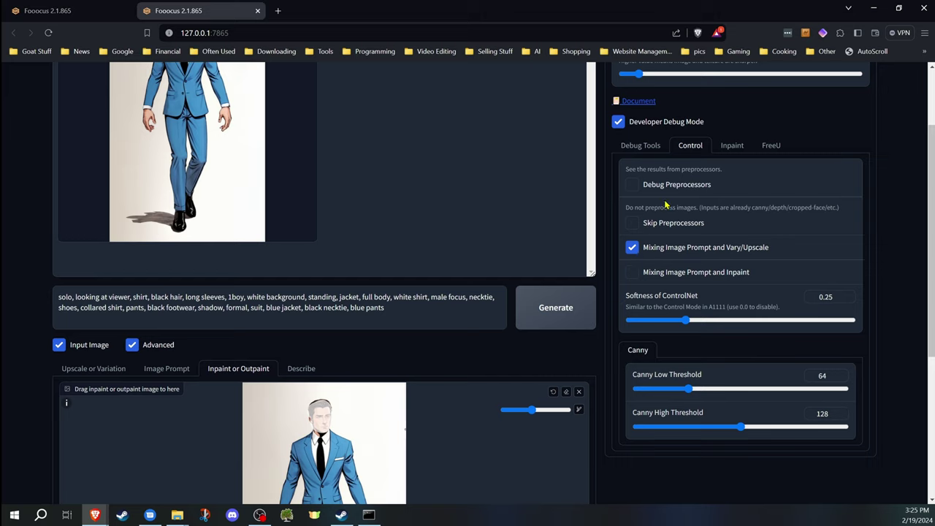
click(632, 247)
click(632, 272)
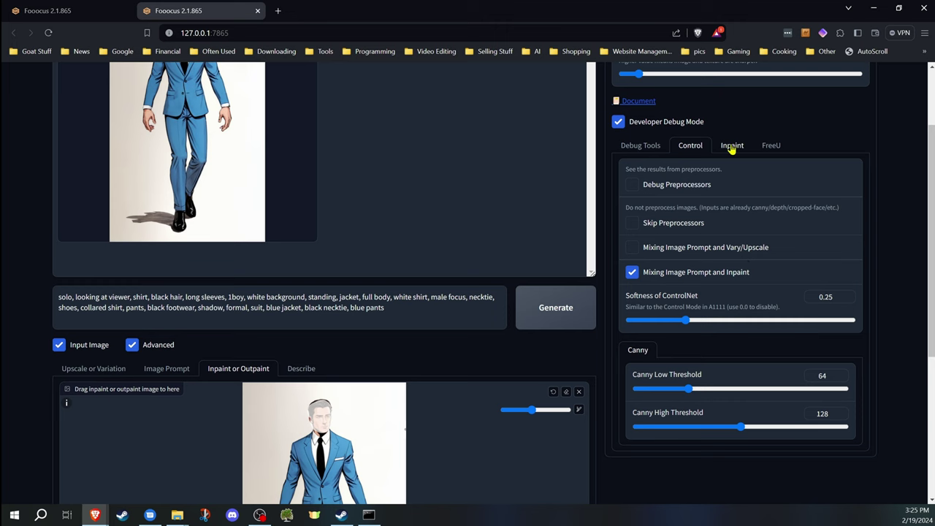
In Debug Tools, move the Forced Overwrite of Refiner Switch Step slider, then return it to -1.
scroll(634, 304, down, 4)
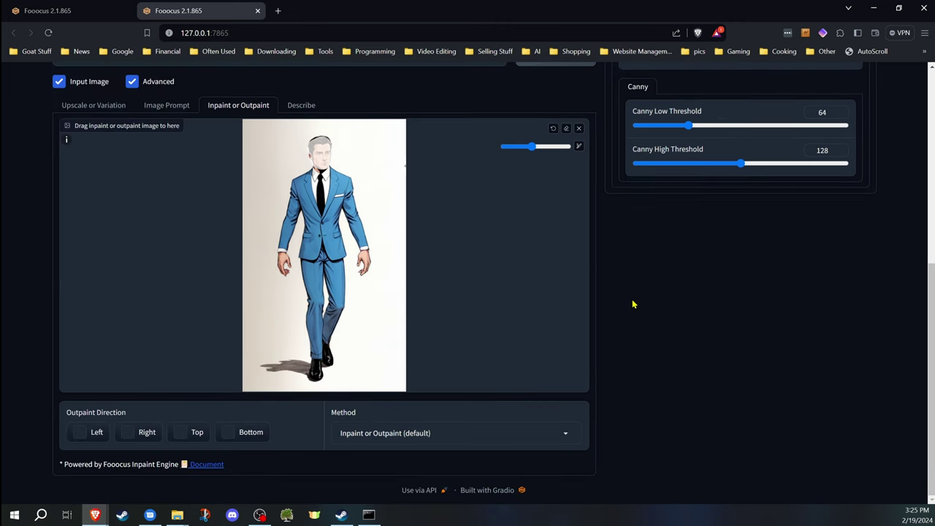
scroll(671, 307, up, 5)
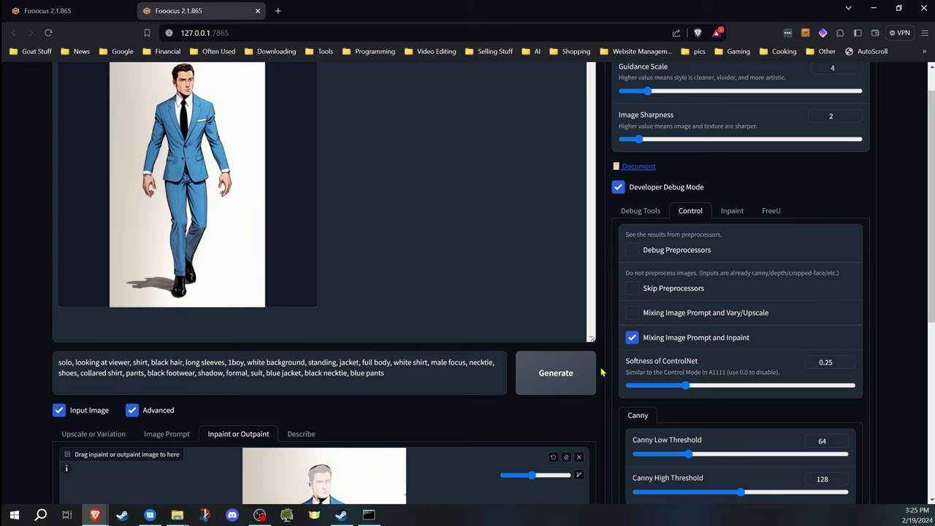
scroll(511, 386, down, 5)
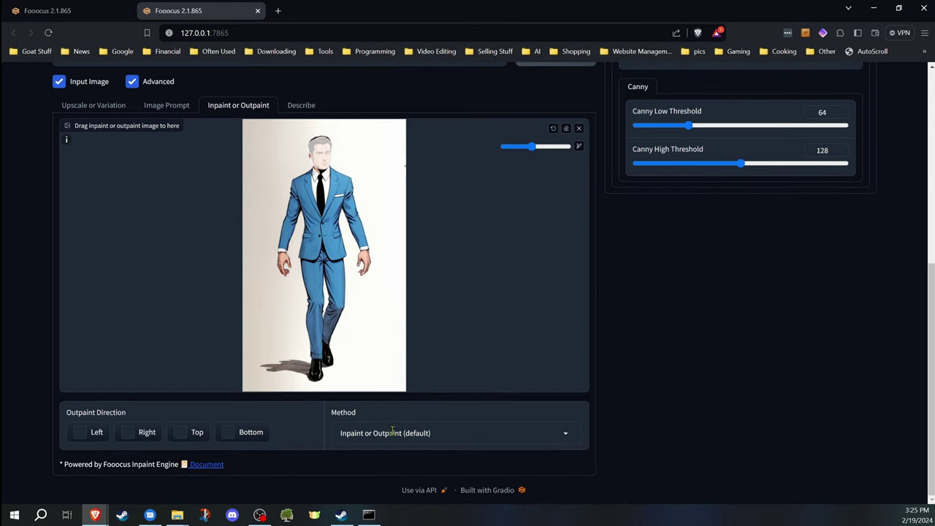
scroll(703, 329, up, 5)
click(623, 212)
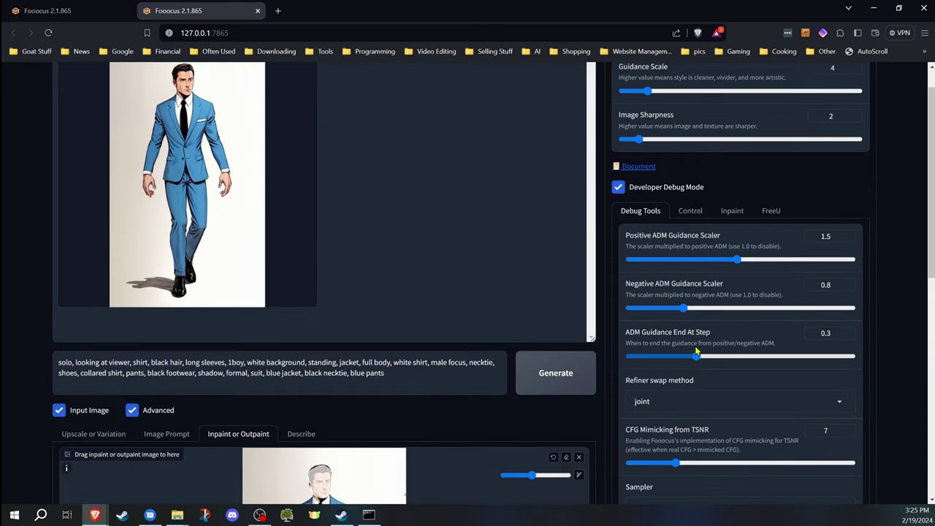
scroll(693, 371, down, 4)
scroll(650, 433, down, 1)
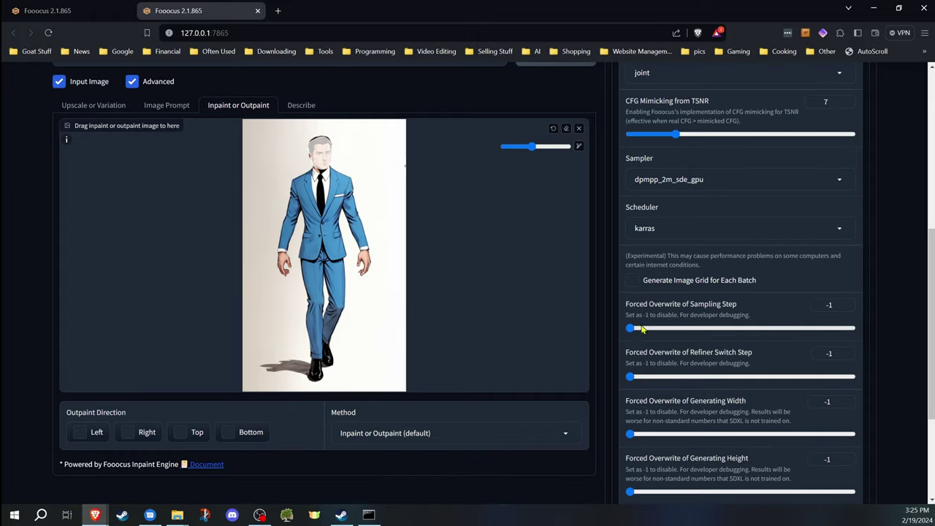
drag(631, 377, 688, 386)
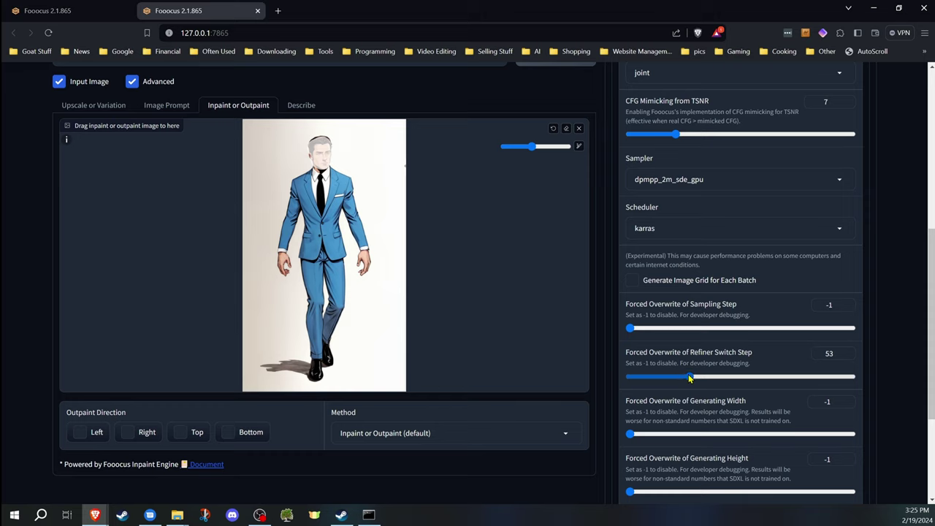
drag(692, 377, 630, 378)
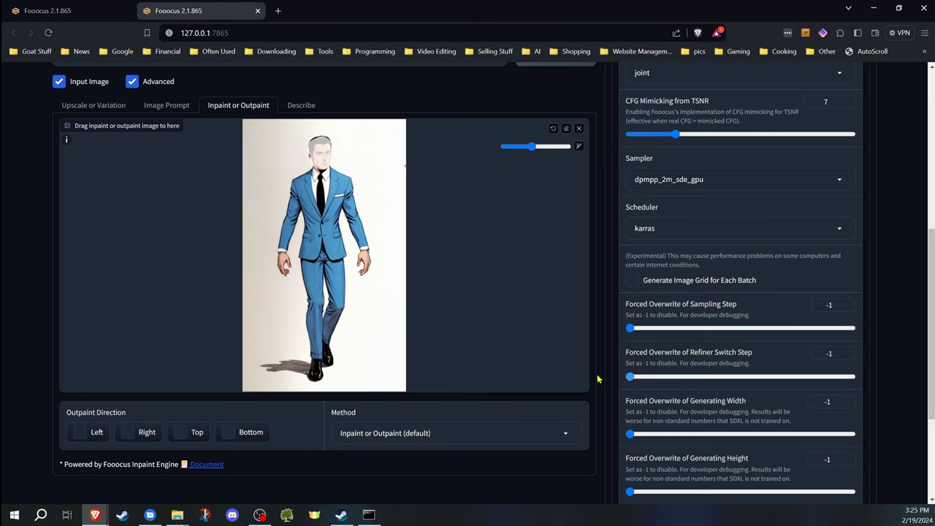
Switch to the Control settings tab to reach the inpaint method options.
scroll(643, 351, up, 4)
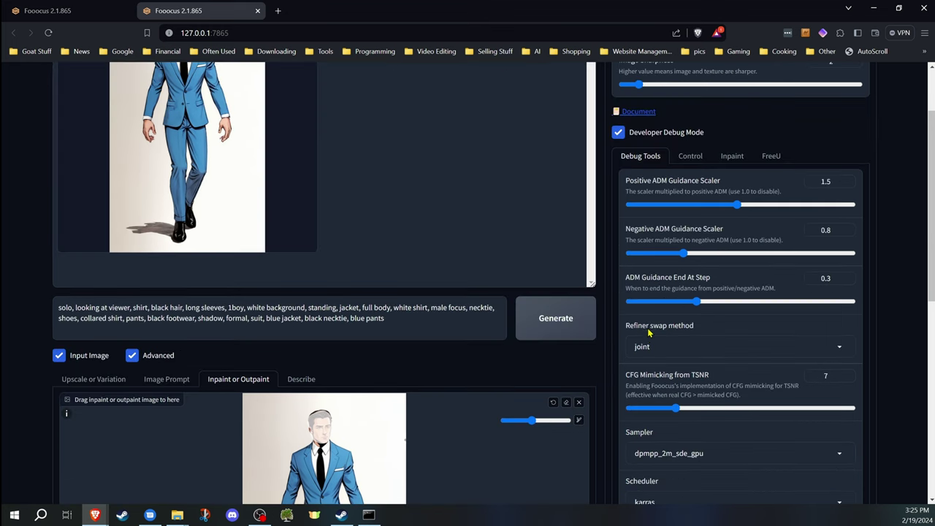
click(692, 156)
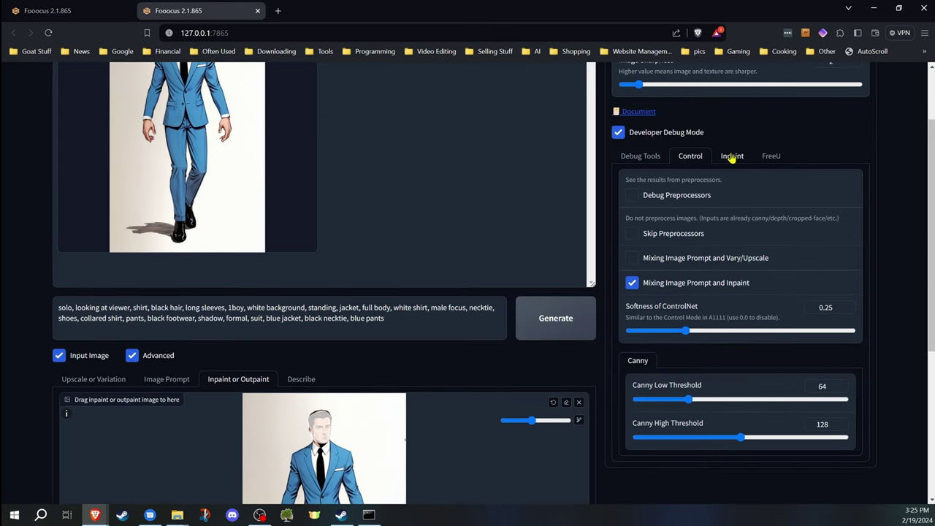
scroll(651, 328, down, 4)
Set the inpaint method to Improve Detail with prompt 'detailed man face', then start and stop generating.
click(493, 436)
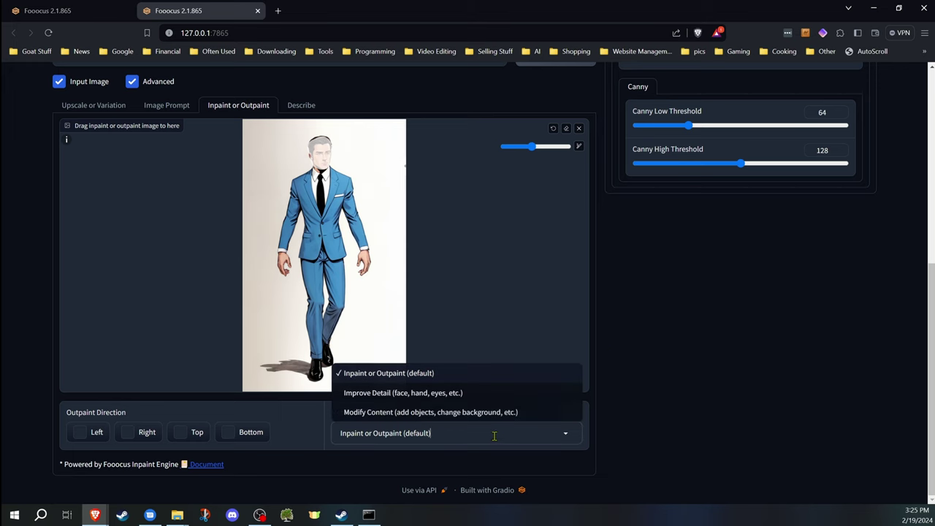
click(402, 395)
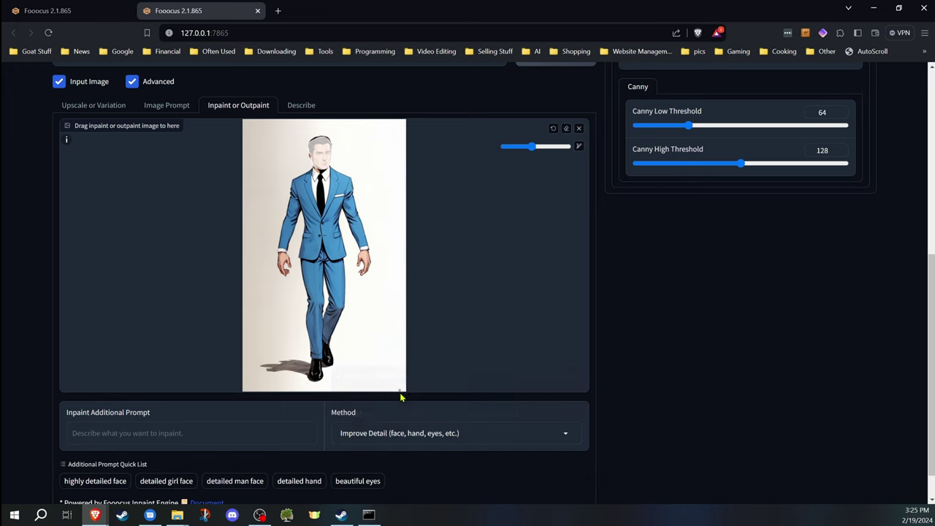
click(231, 480)
scroll(44, 391, up, 5)
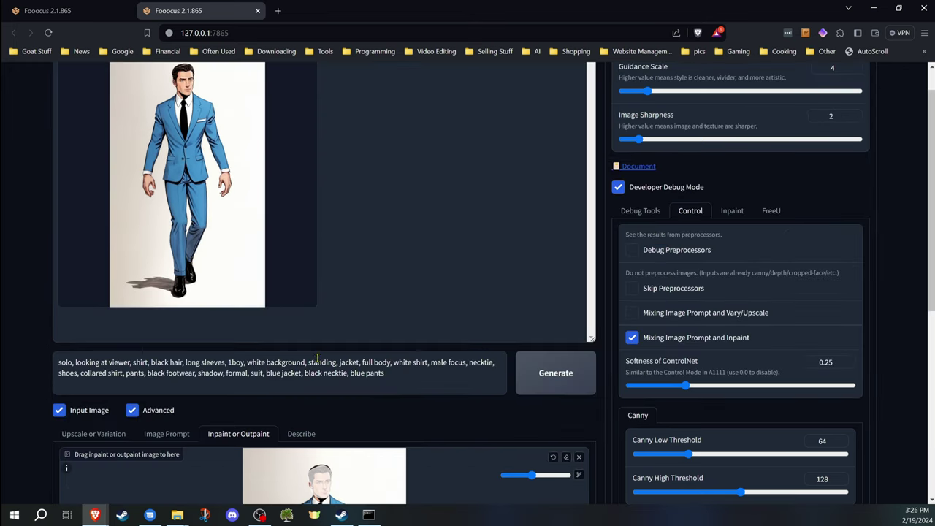
click(558, 374)
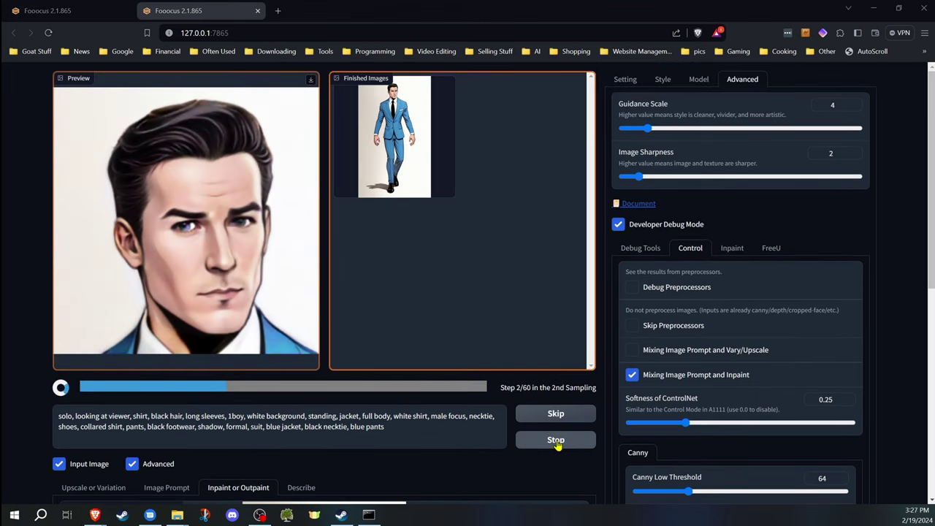
click(558, 442)
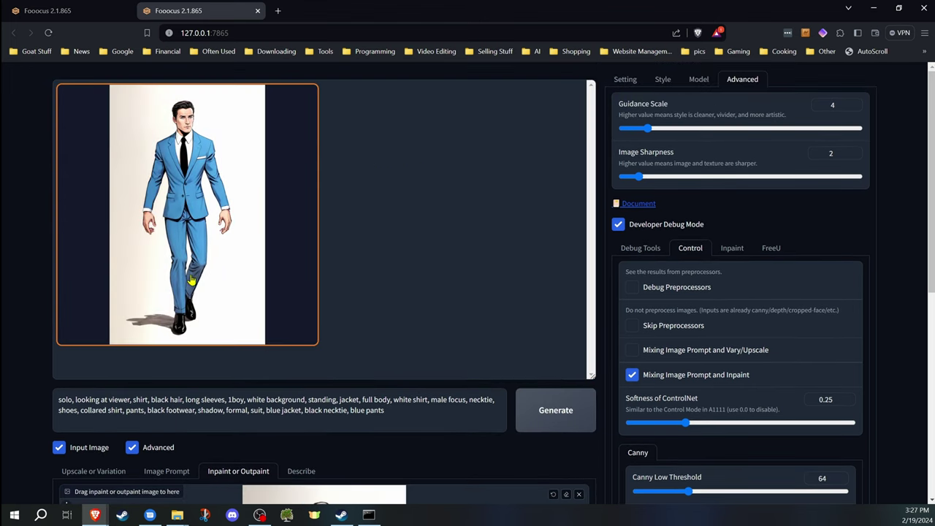
Clear the inpaint canvas and switch image-prompt mixing back from Inpaint to Vary/Upscale.
scroll(110, 263, down, 3)
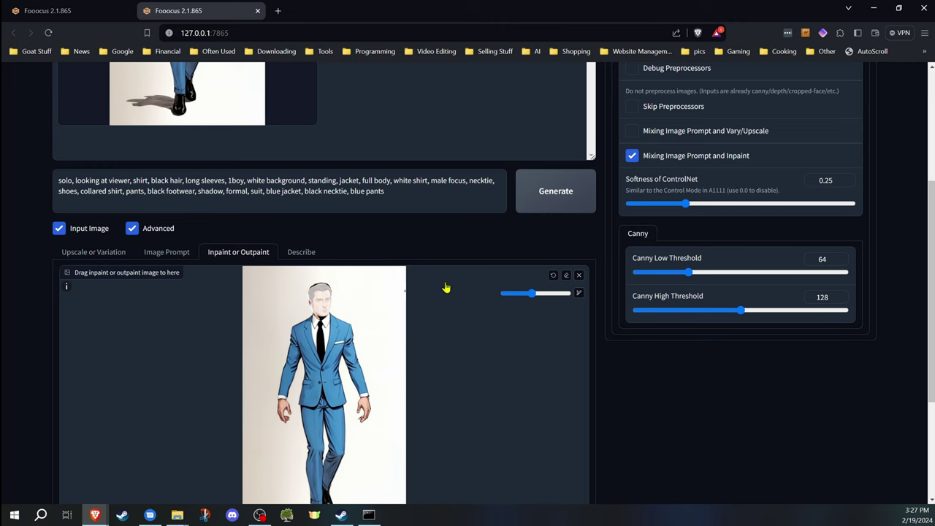
click(578, 275)
scroll(631, 252, up, 3)
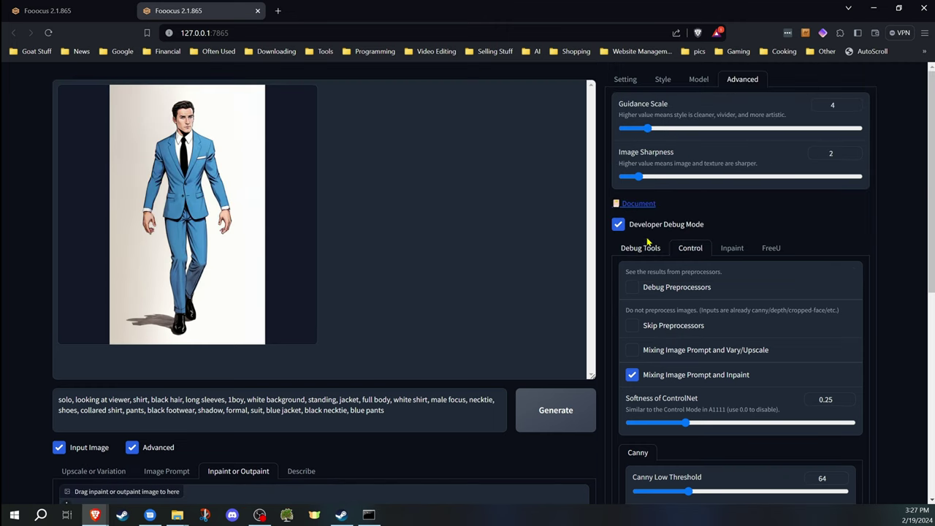
click(633, 351)
click(632, 375)
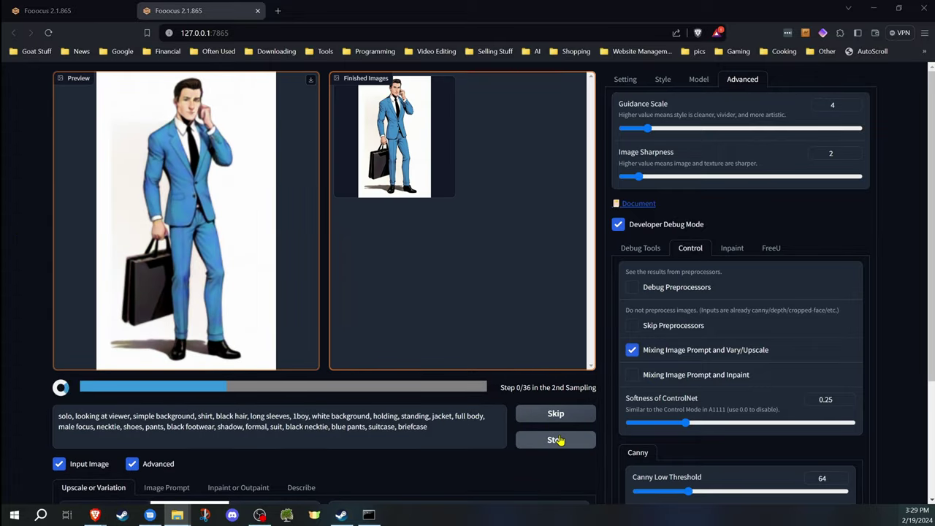
click(557, 437)
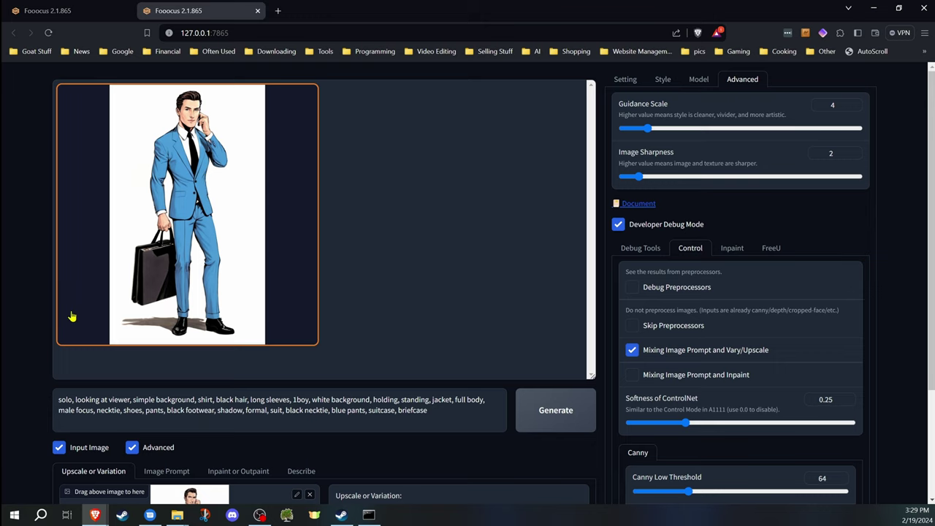
Remove the upscale input and drop the briefcase-and-phone image into Inpaint or Outpaint.
scroll(50, 319, down, 3)
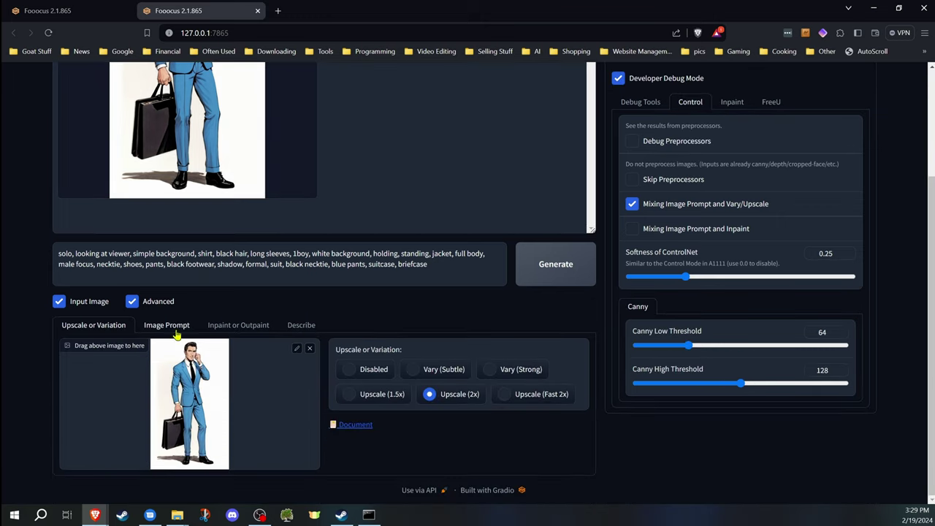
click(310, 350)
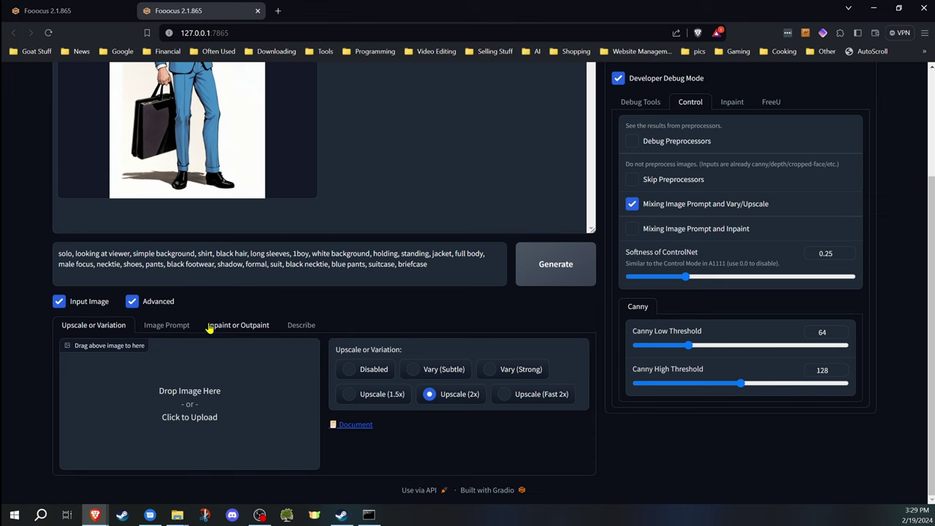
click(249, 325)
scroll(238, 317, up, 2)
drag(211, 185, 328, 416)
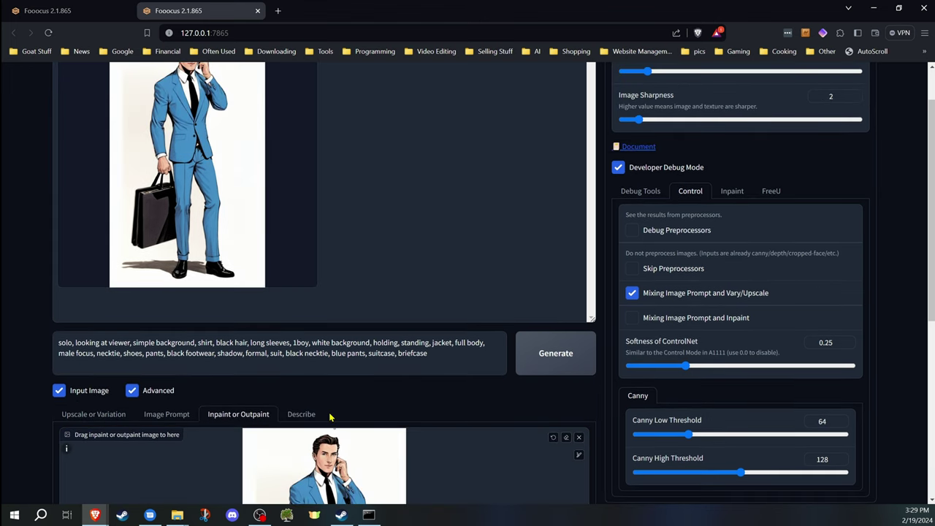
scroll(166, 252, down, 2)
Check the FaceSwap image prompt, then paint a mask over the man's face.
click(167, 250)
scroll(194, 252, down, 2)
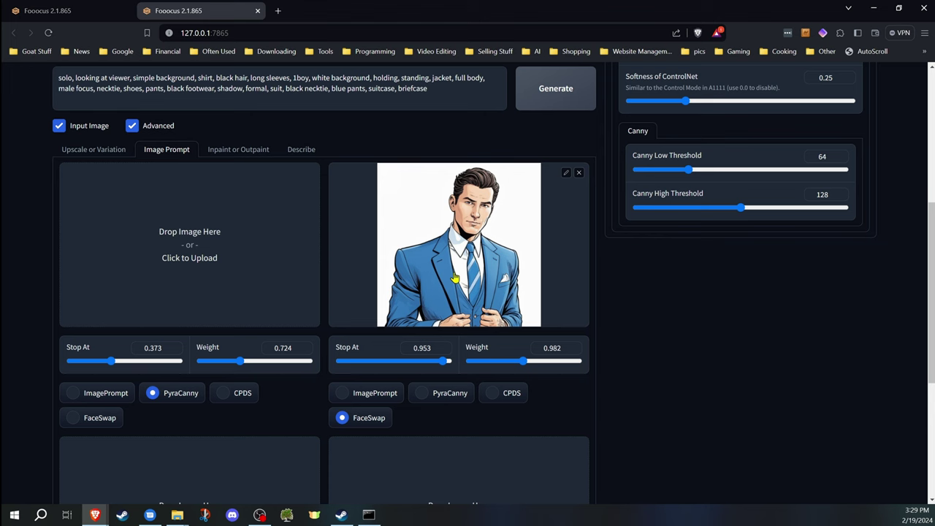
scroll(259, 336, up, 2)
click(251, 314)
scroll(424, 302, down, 2)
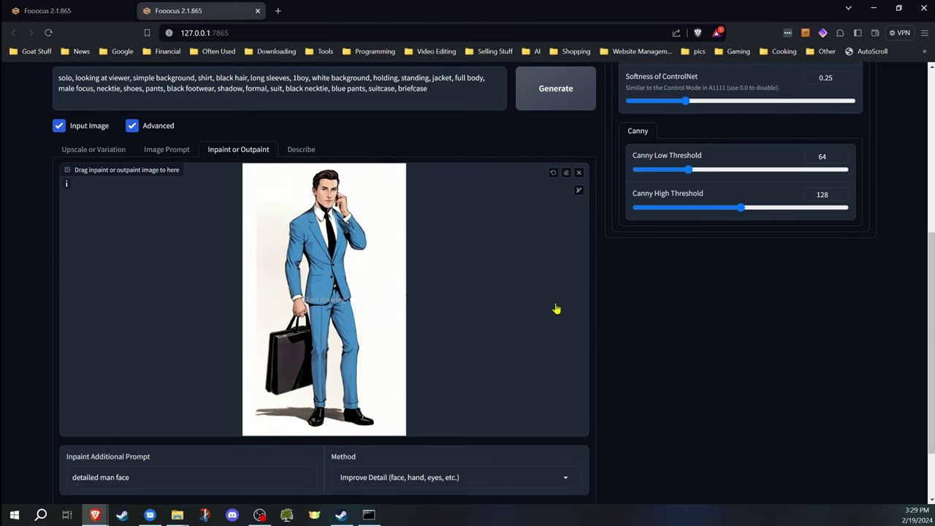
mouse_move(336, 210)
mouse_down()
mouse_move(322, 194)
mouse_move(328, 178)
mouse_move(331, 191)
mouse_move(325, 201)
mouse_move(325, 175)
mouse_move(328, 206)
mouse_move(329, 192)
mouse_up()
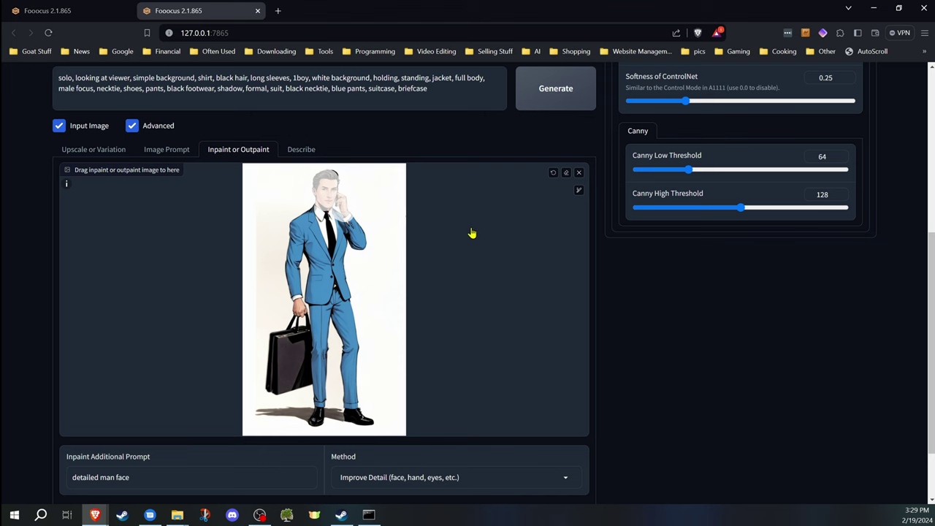
scroll(625, 276, up, 4)
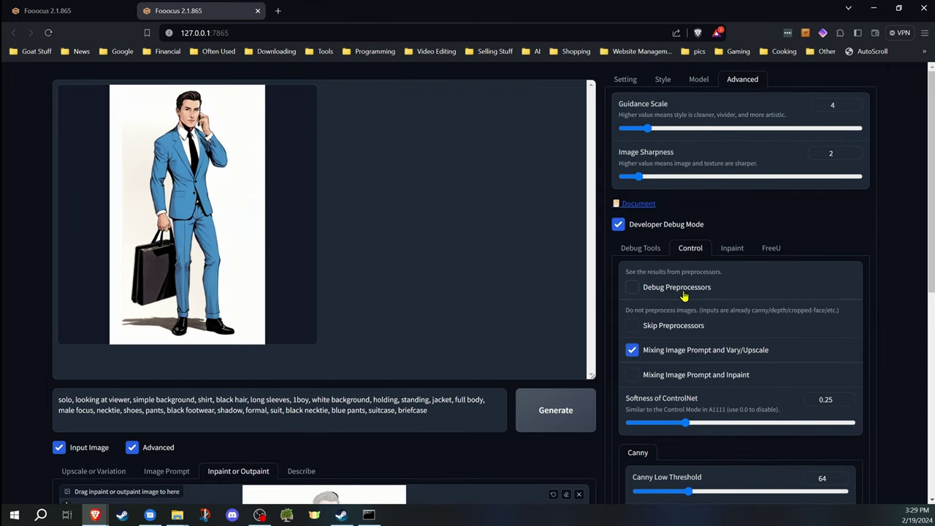
Switch mixing from Vary/Upscale to Inpaint and adjust the refiner switch step slider in Debug Tools.
click(632, 350)
click(632, 374)
click(646, 249)
scroll(642, 248, down, 3)
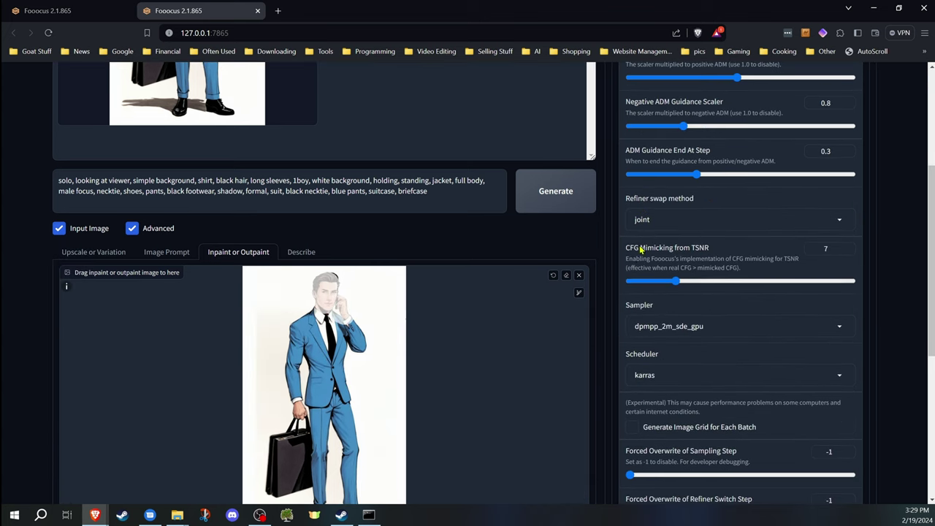
scroll(625, 314, down, 2)
drag(629, 358, 687, 362)
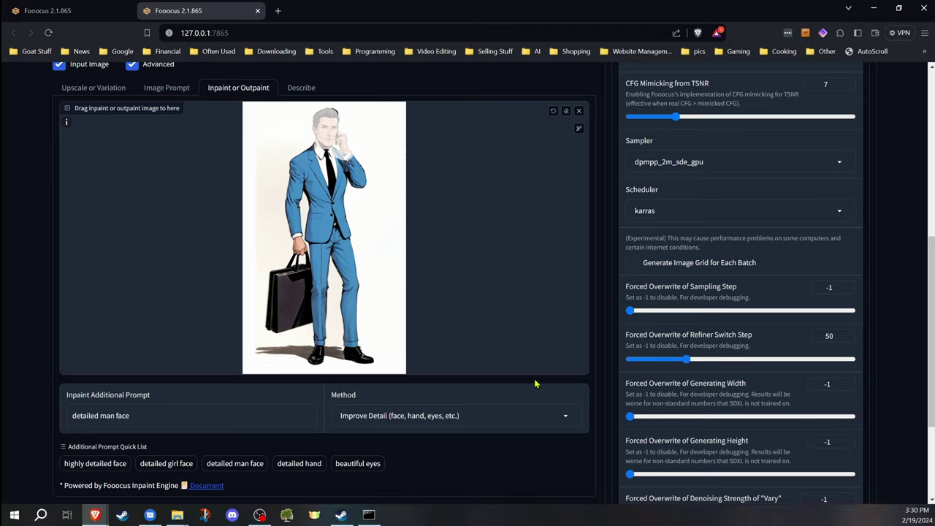
Reset the inpaint method to the default Inpaint or Outpaint and add 'talking on cell phone,' to the prompt.
click(476, 422)
click(387, 358)
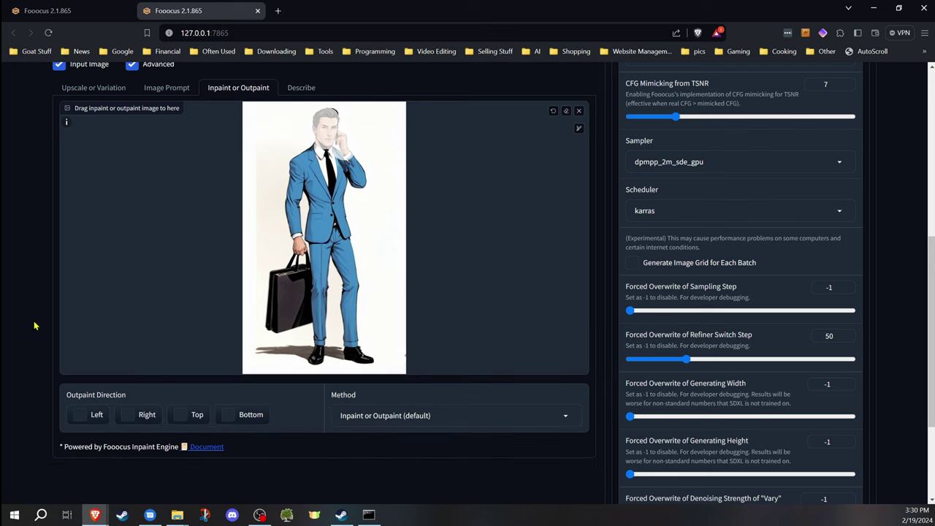
scroll(36, 329, up, 5)
scroll(62, 363, down, 2)
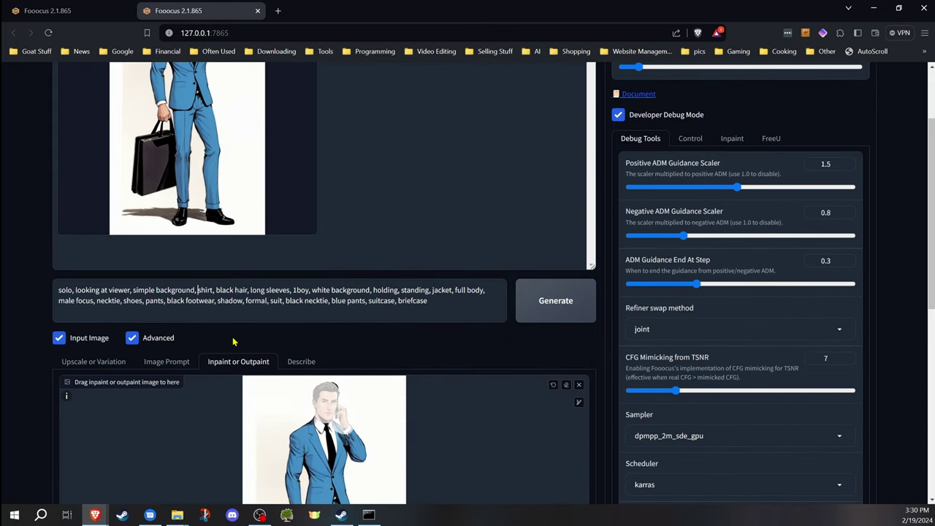
text(talking on ce)
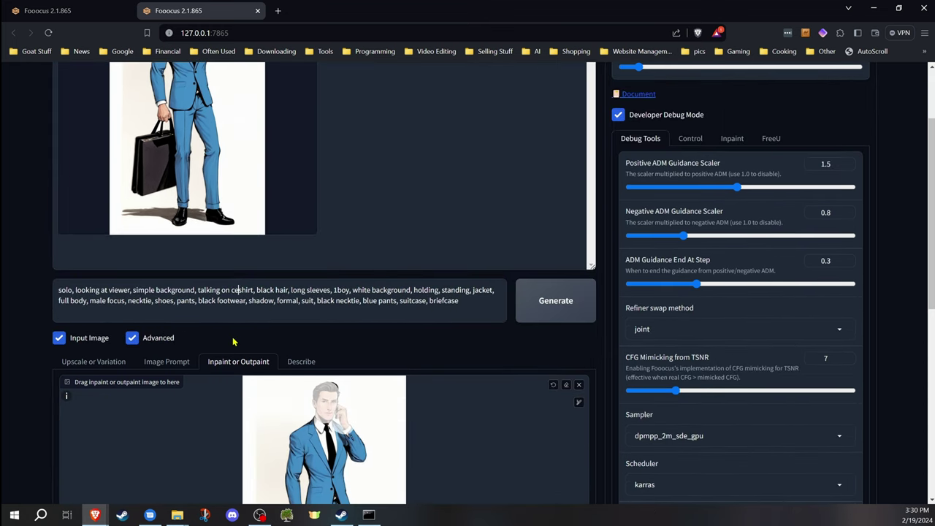
text(ll phone)
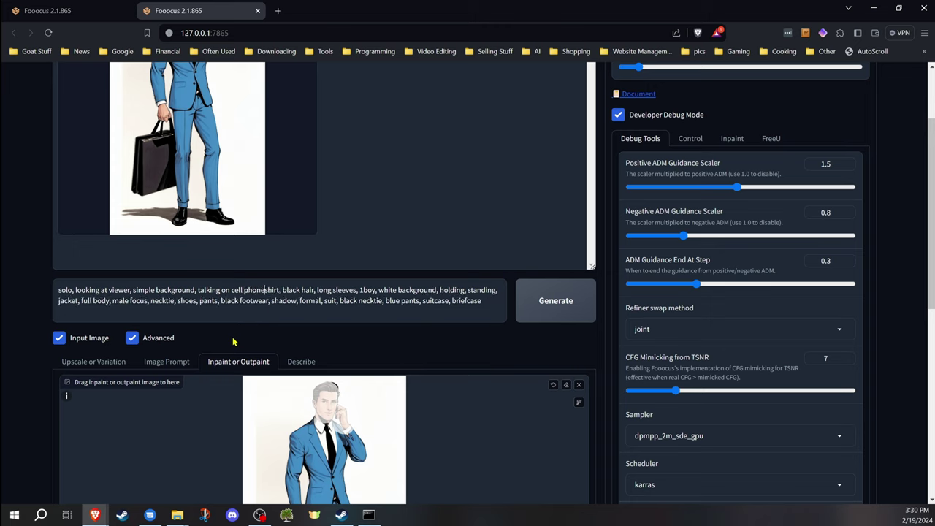
text(,)
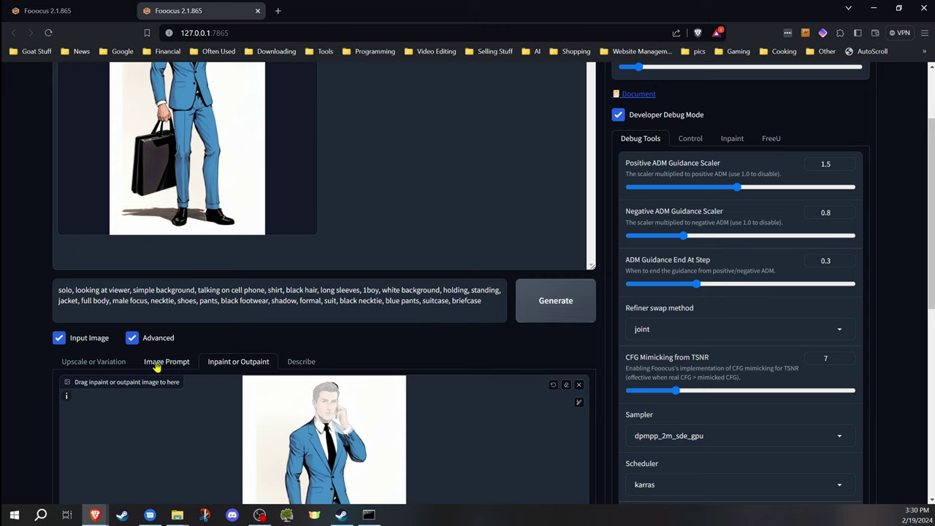
Review the Inpaint, Control and Debug Tools settings tabs.
click(731, 137)
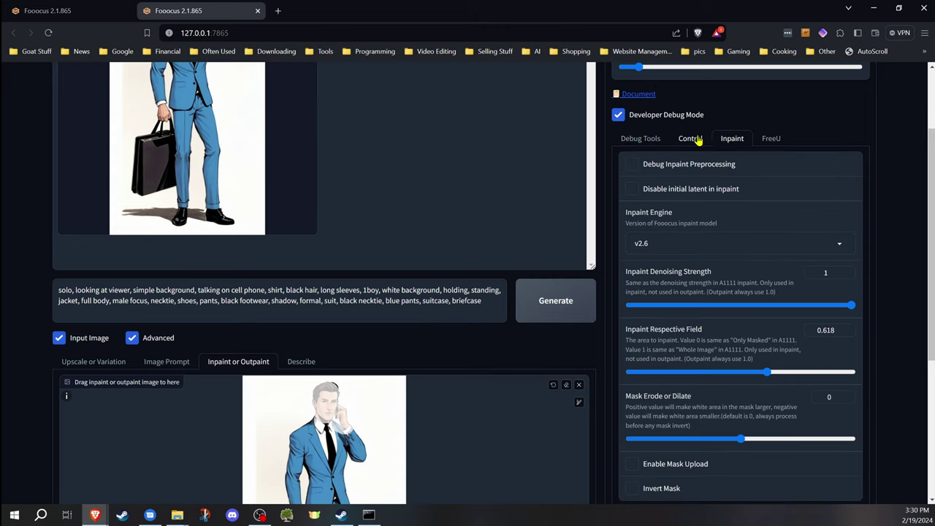
click(693, 138)
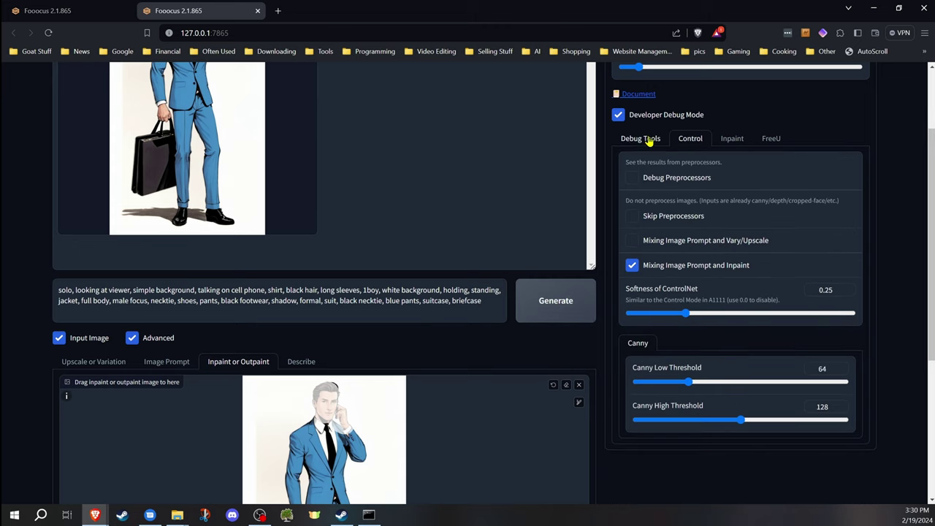
click(643, 138)
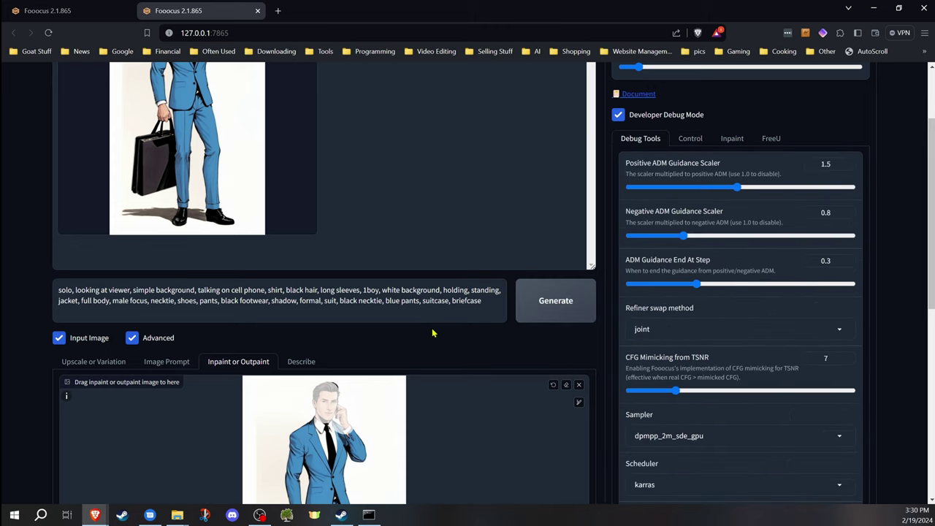
Check the image prompt inputs, return to the inpaint image, and generate the new version.
click(166, 362)
scroll(313, 368, down, 1)
scroll(313, 368, down, 3)
scroll(401, 328, up, 5)
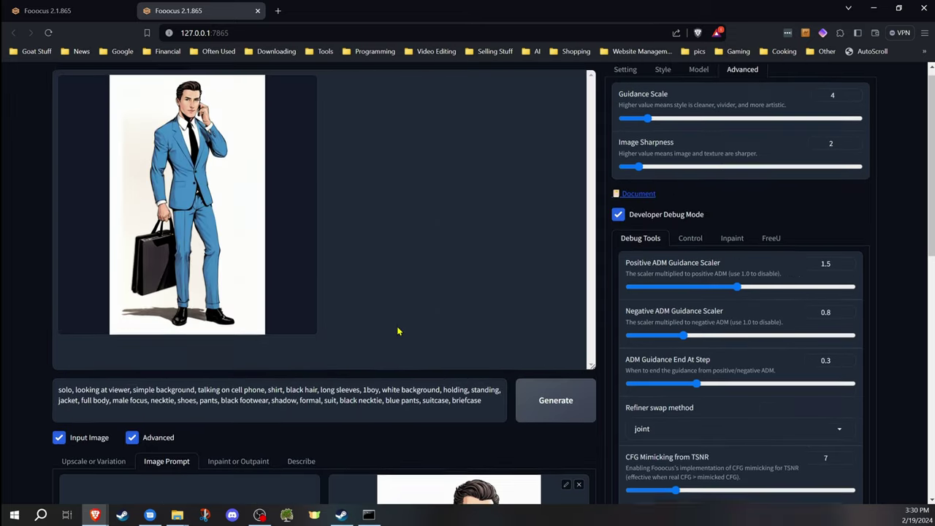
scroll(526, 358, down, 1)
click(249, 409)
scroll(534, 288, down, 3)
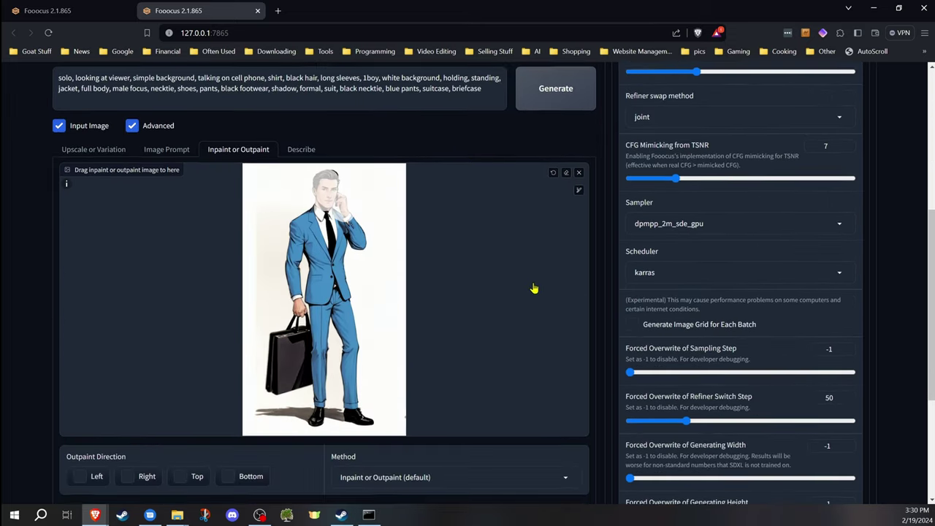
scroll(530, 336, up, 3)
click(555, 354)
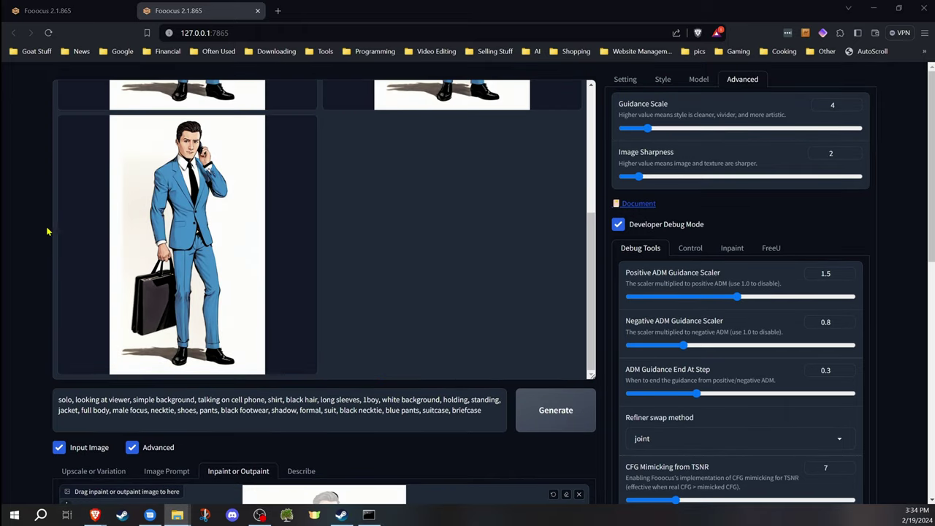
Load the new output into Inpaint or Outpaint and brush a mask over the man's face.
scroll(46, 229, down, 3)
drag(194, 104, 309, 382)
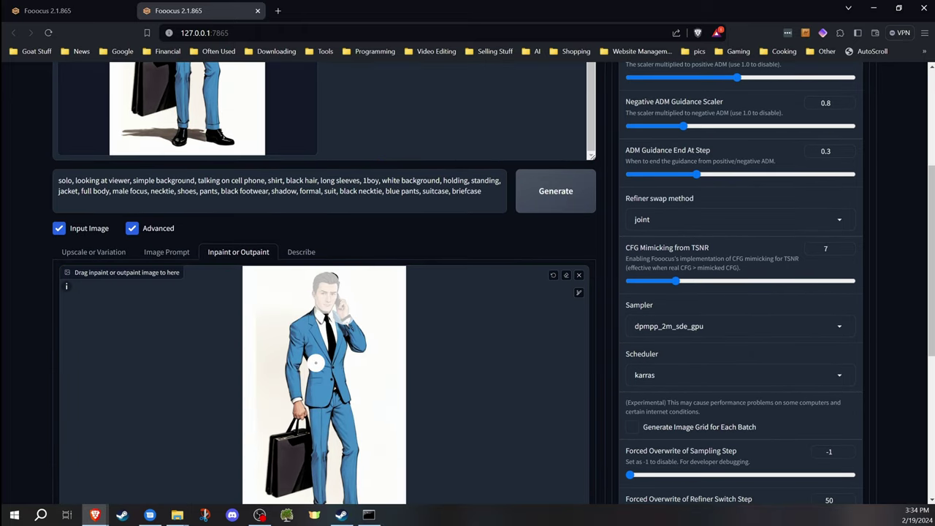
click(578, 293)
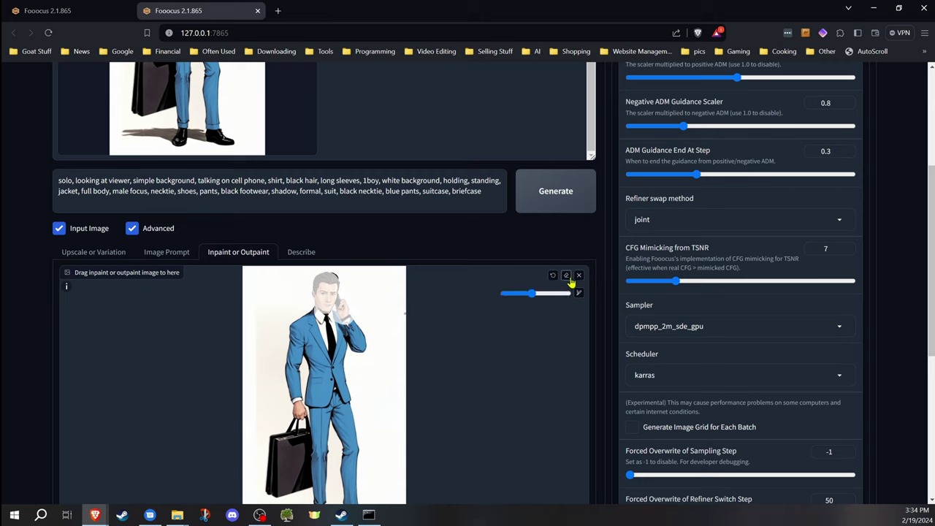
drag(323, 298, 326, 277)
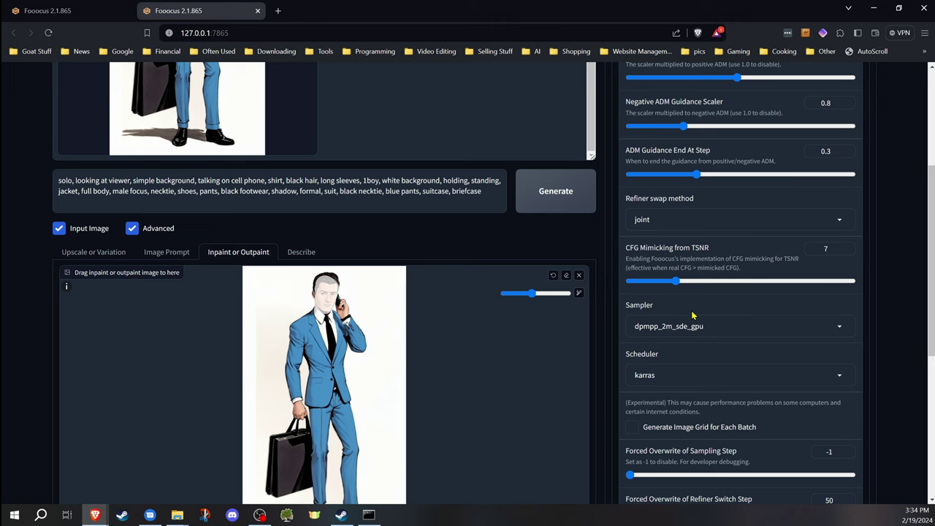
Set method to Improve Detail, refiner switch step -1, prompt 'detailed man face', and generate.
scroll(699, 267, up, 3)
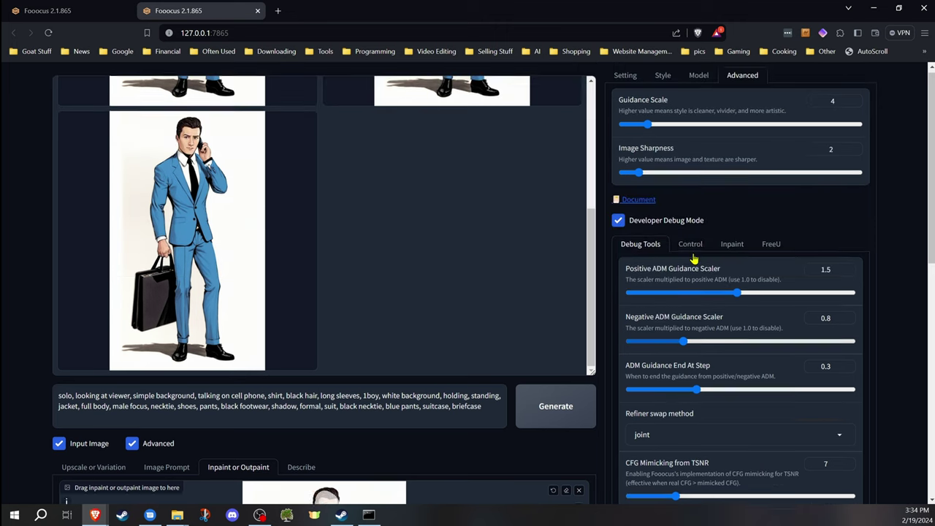
click(731, 249)
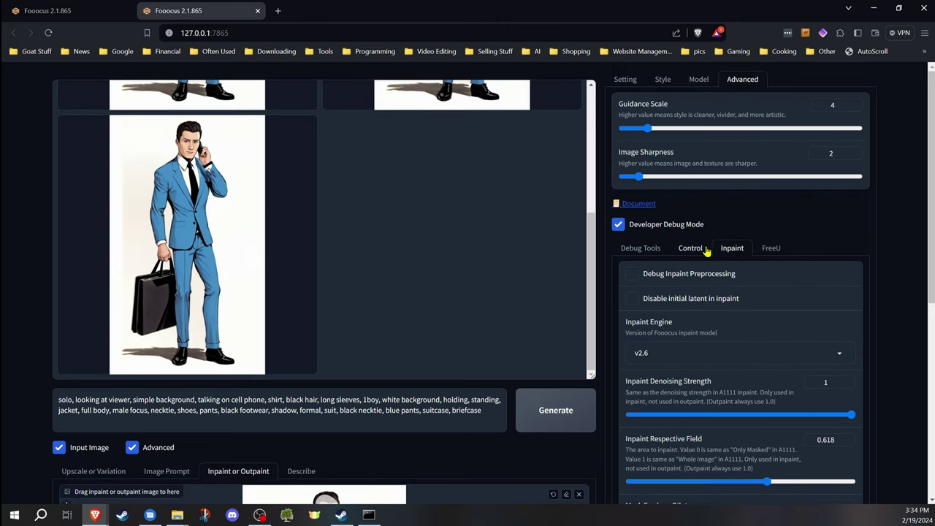
scroll(701, 248, down, 2)
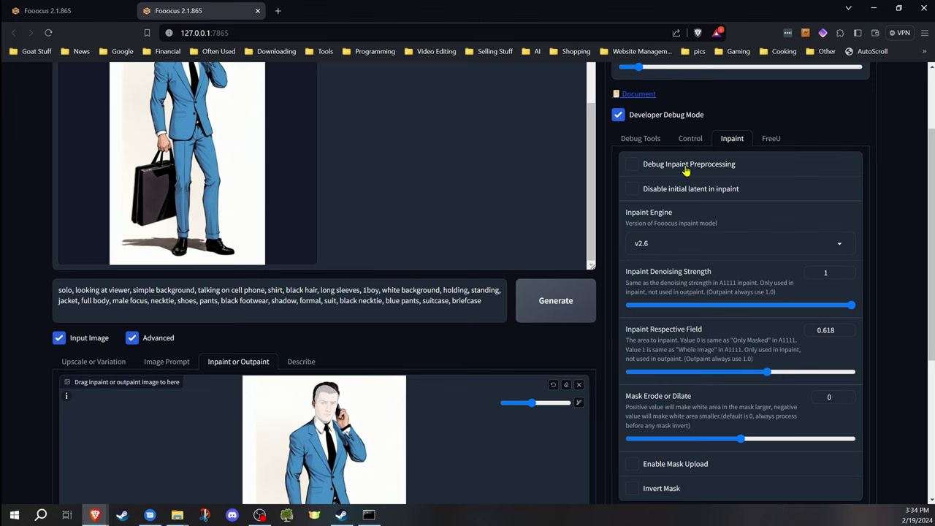
click(641, 138)
scroll(615, 324, down, 4)
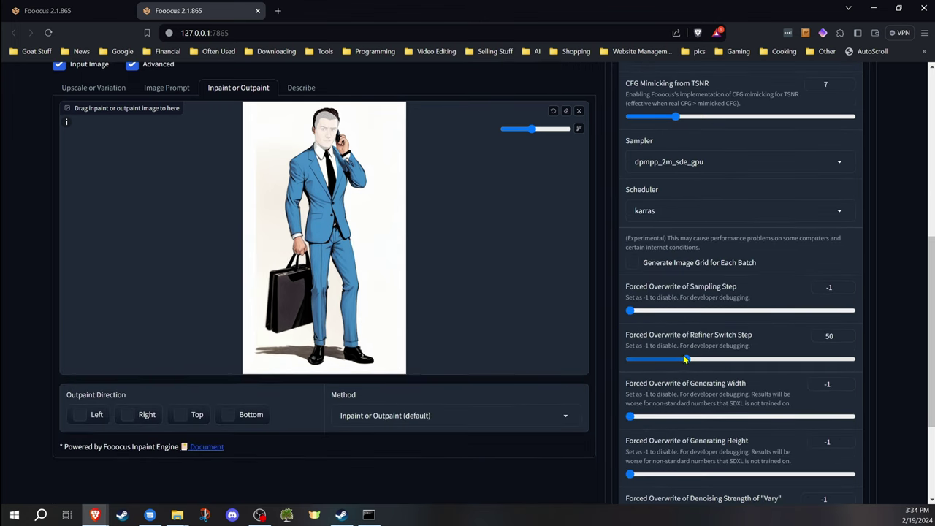
click(457, 417)
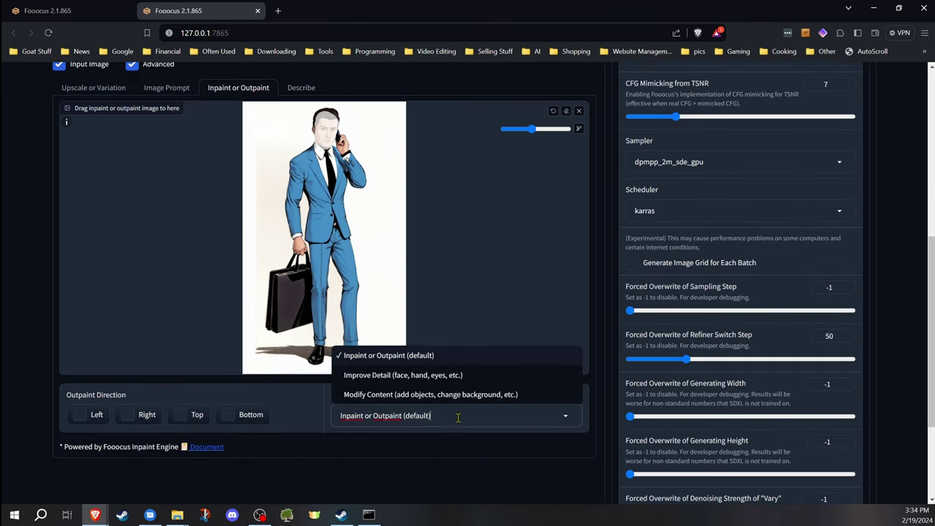
click(397, 380)
drag(686, 358, 579, 363)
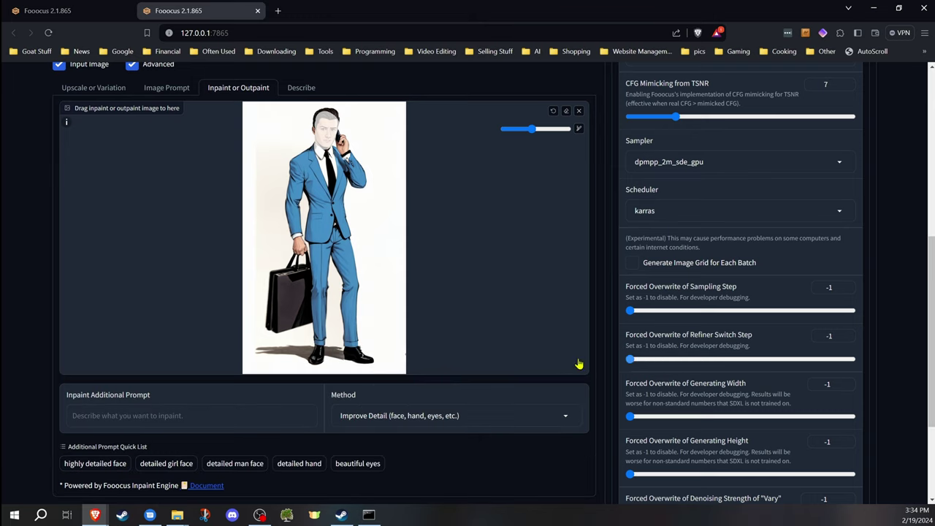
click(234, 463)
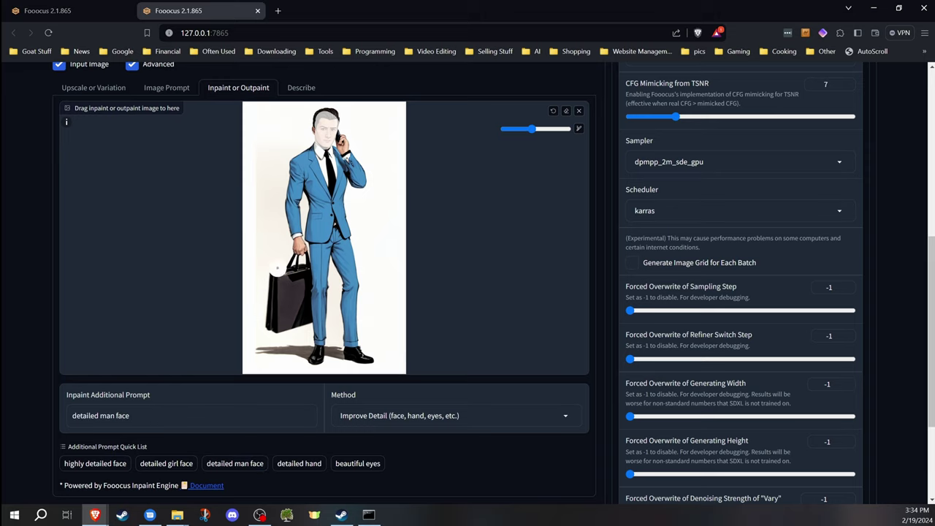
scroll(578, 432, up, 5)
click(555, 410)
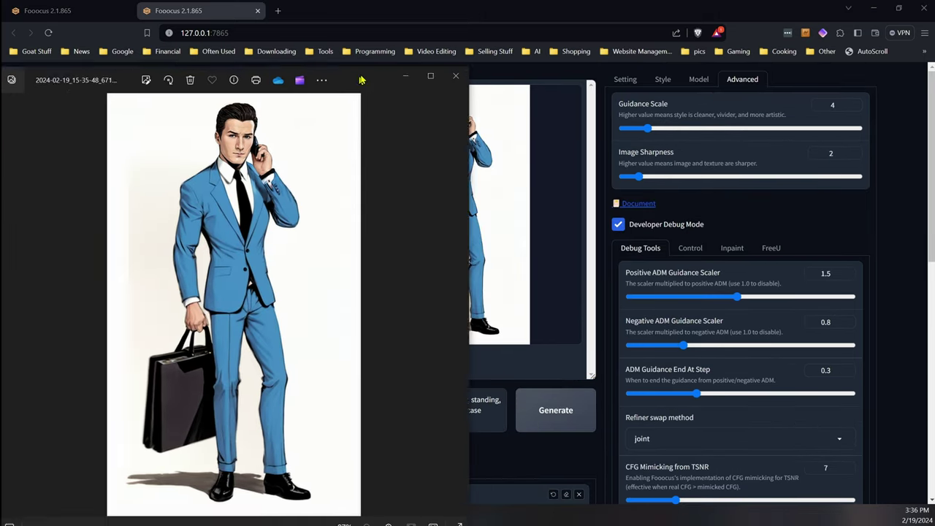
drag(360, 80, 375, 21)
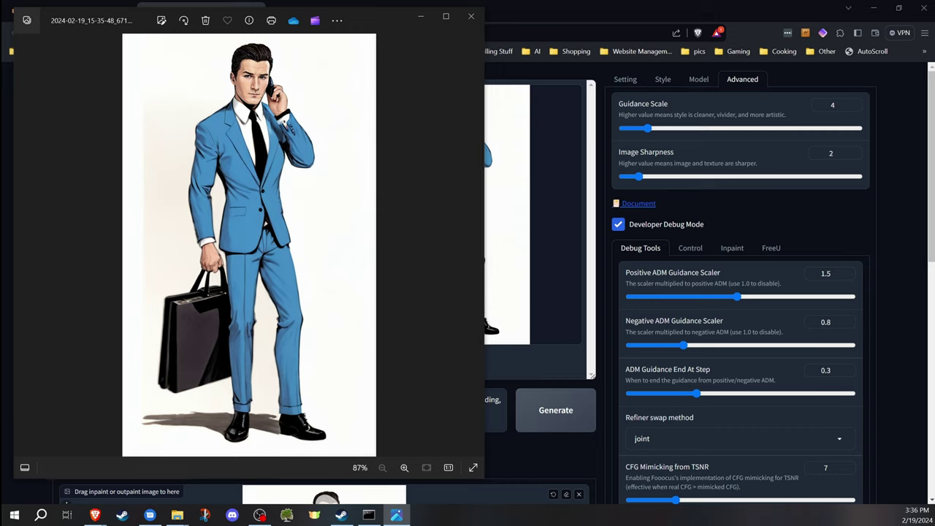
Select the phone-and-briefcase and walking poses in Photos and maximize the comparison window.
click(177, 515)
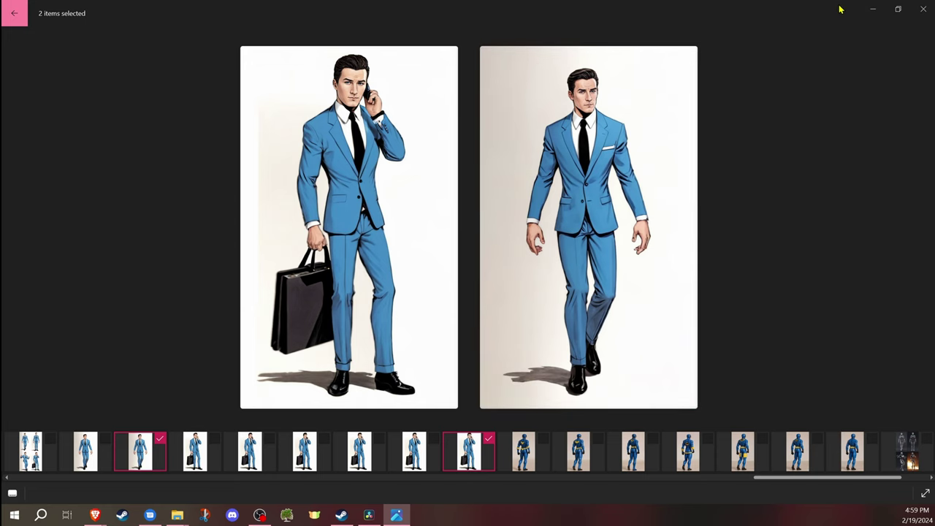
drag(839, 9, 731, 30)
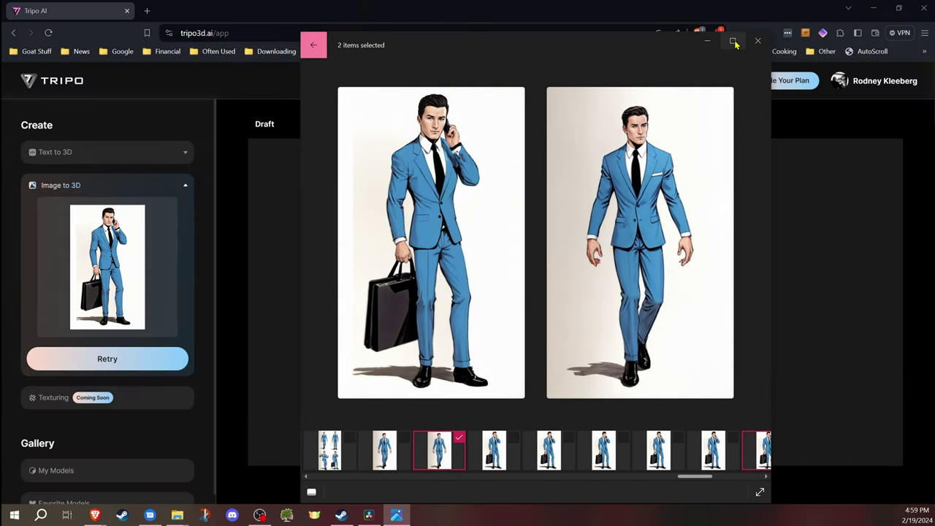
double_click(733, 41)
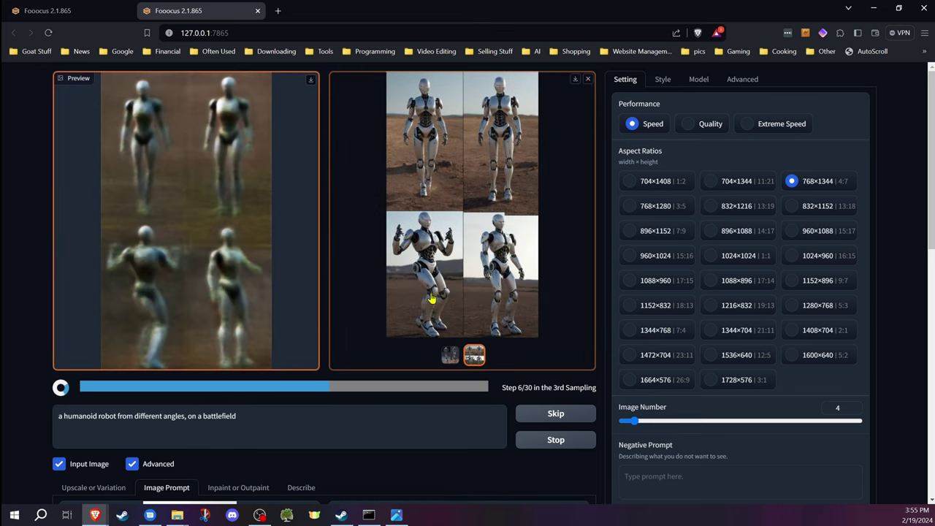
click(472, 239)
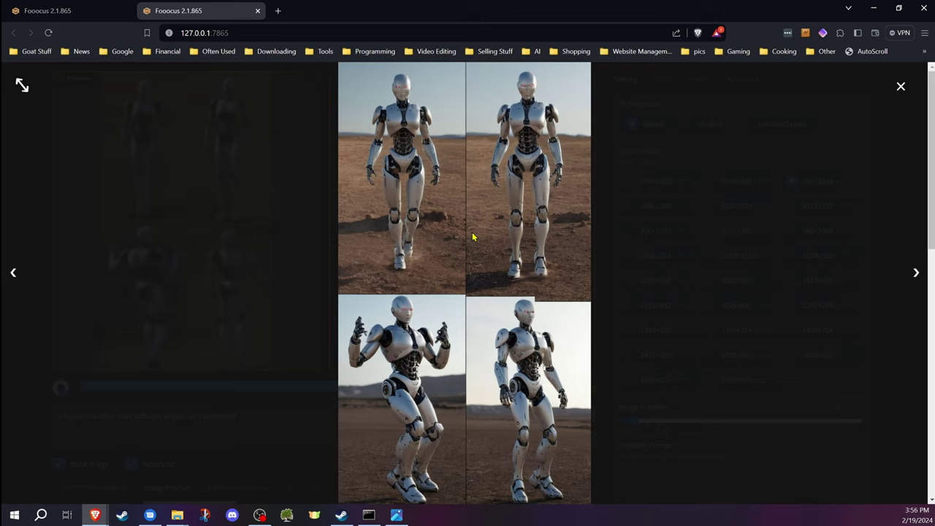
click(900, 89)
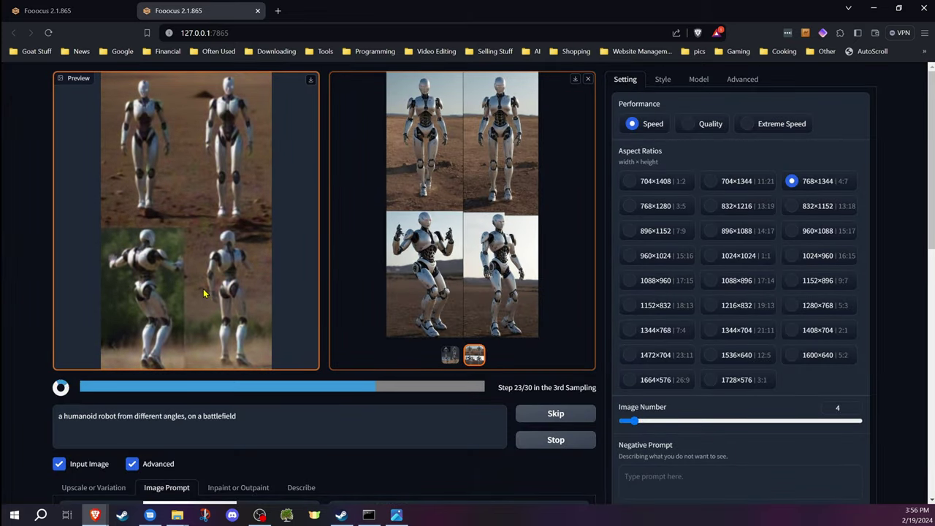
scroll(202, 291, down, 2)
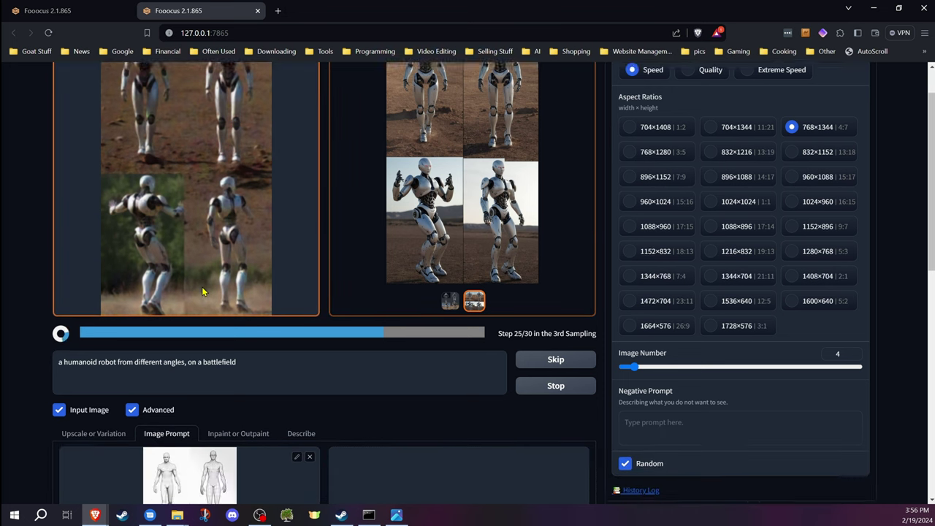
scroll(202, 292, up, 2)
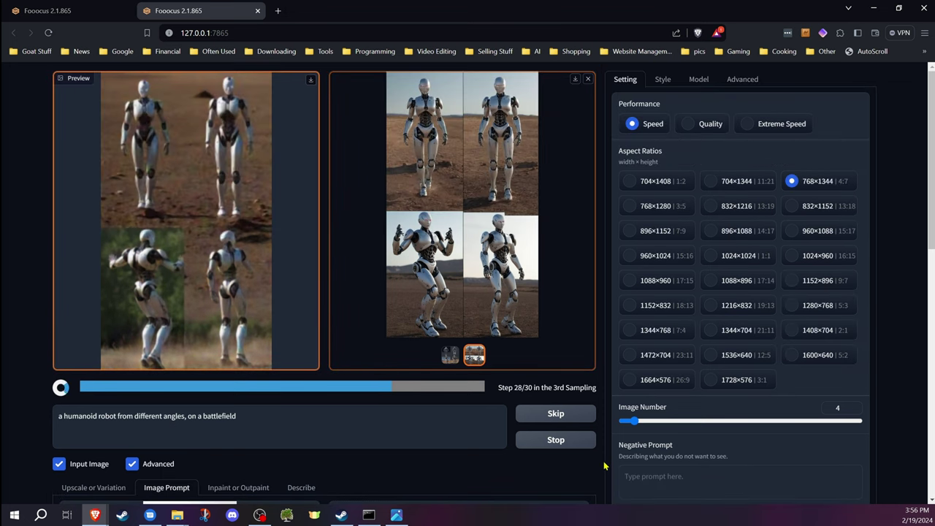